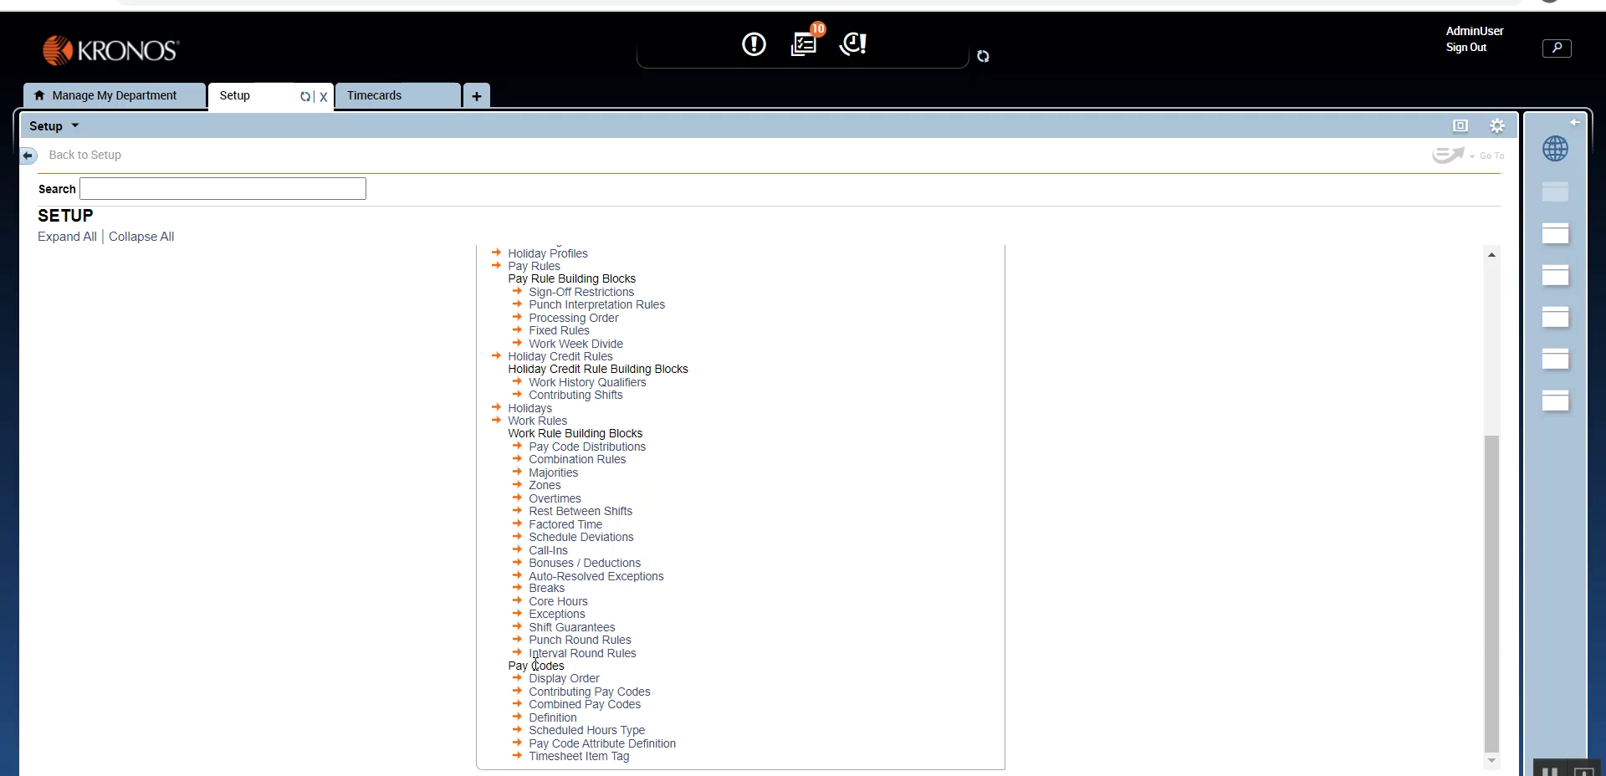
Step: Open the Schedule Deviations rules from the Work Rule Building Blocks
left_click(615, 540)
left_click(564, 551)
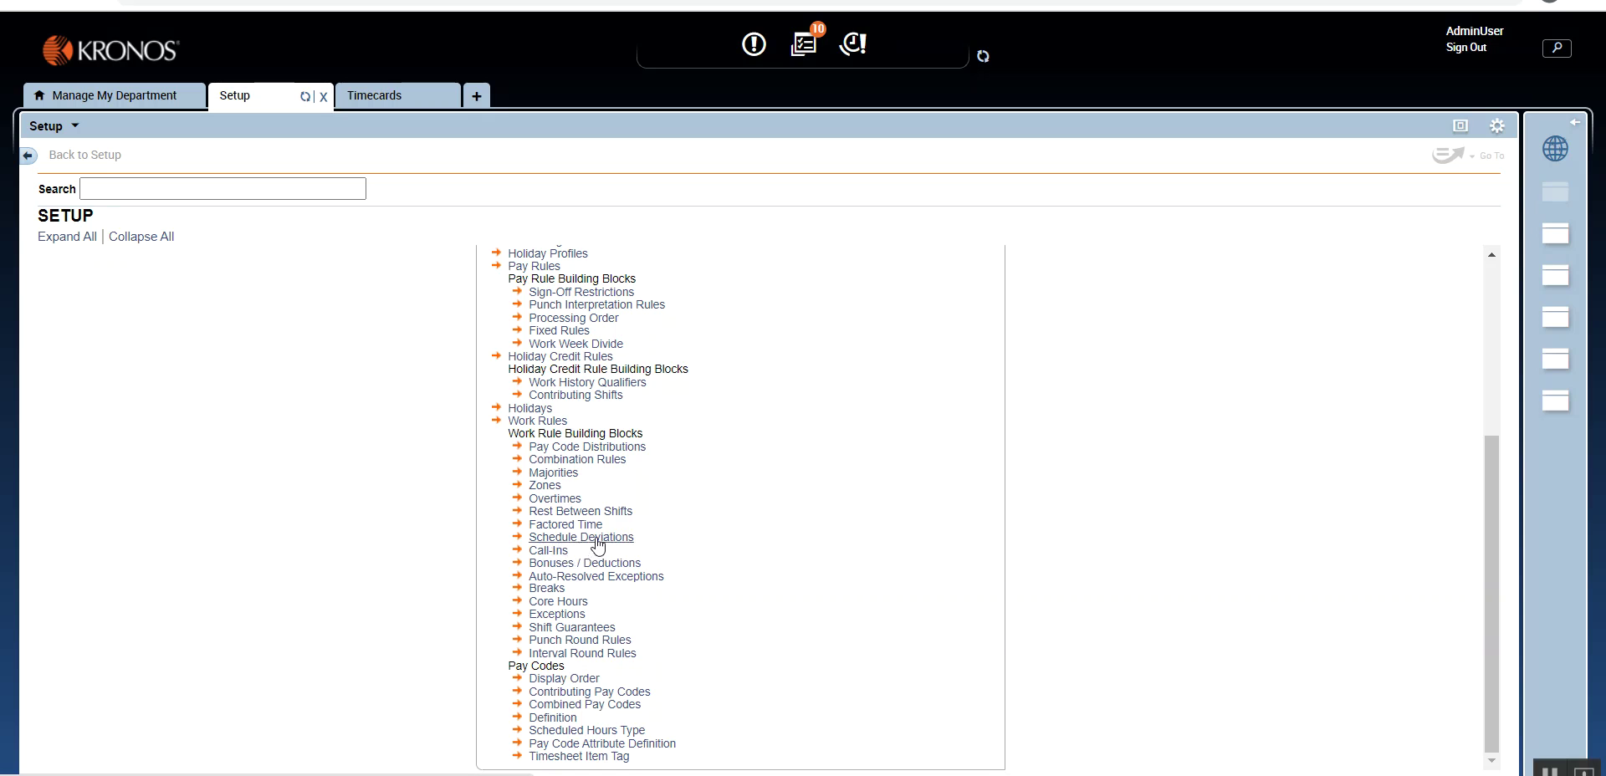
left_click(596, 537)
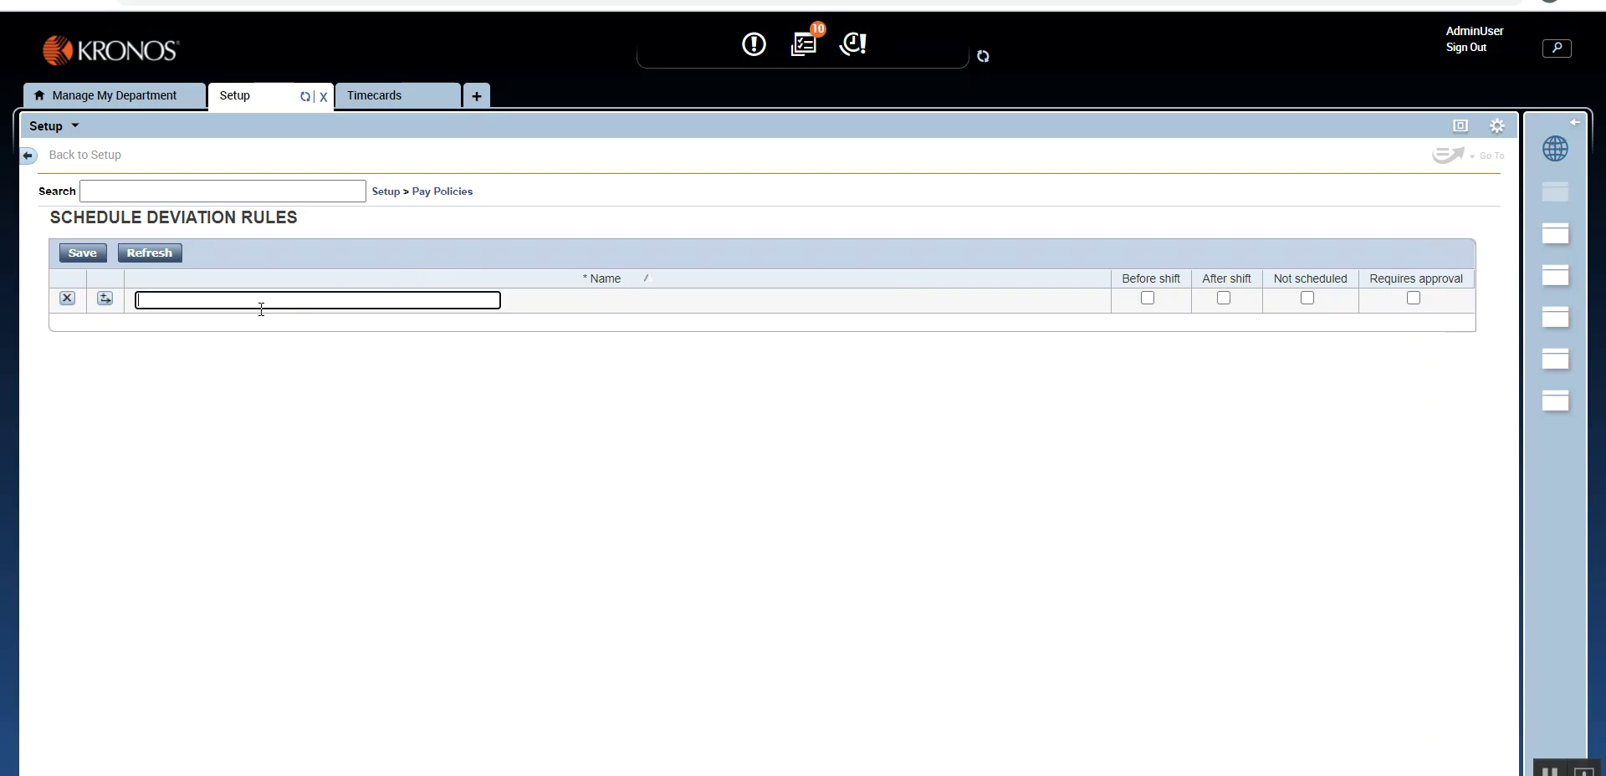
left_click(453, 198)
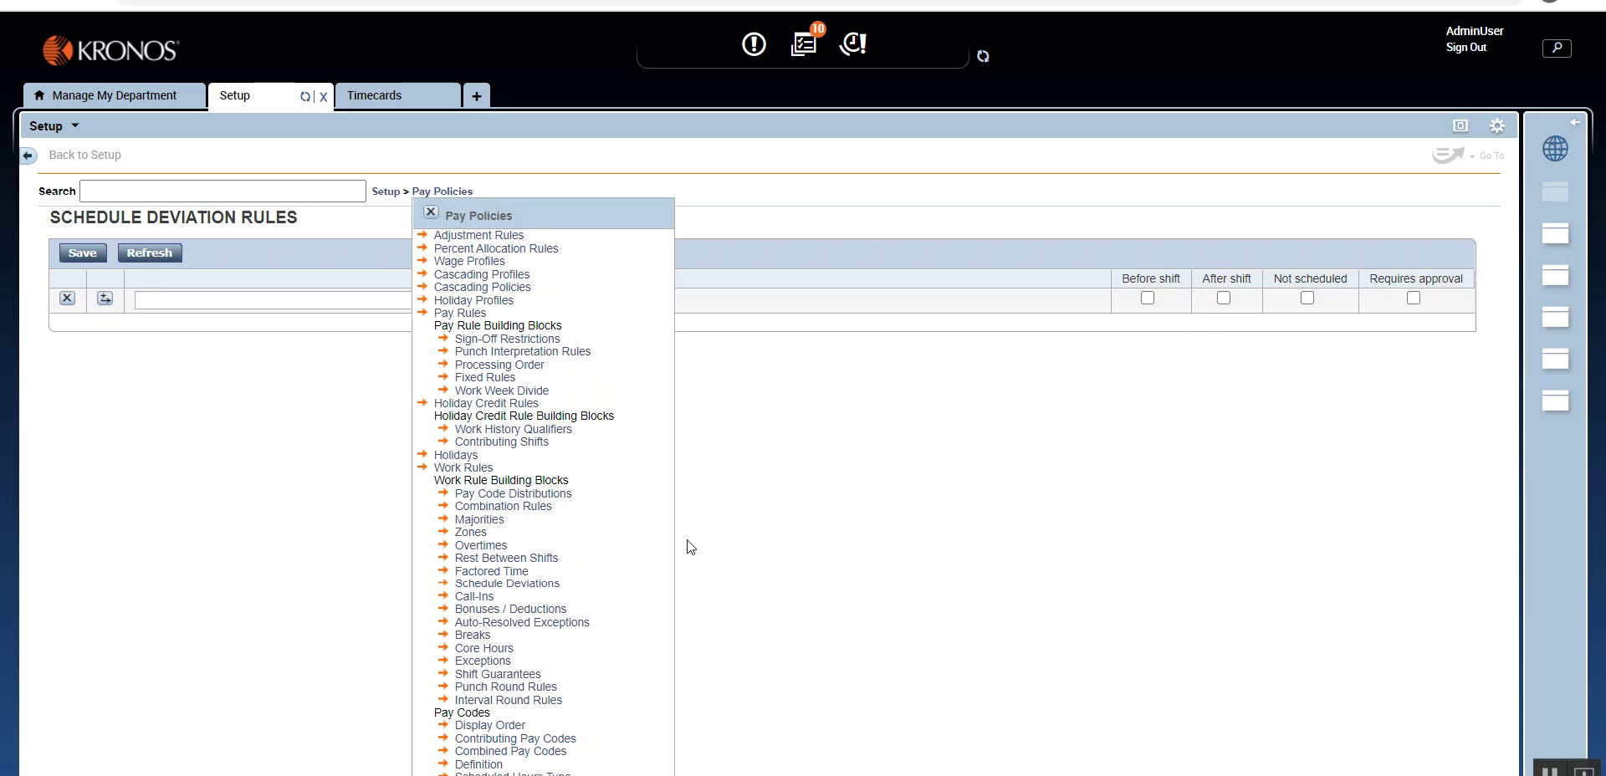
left_click(431, 213)
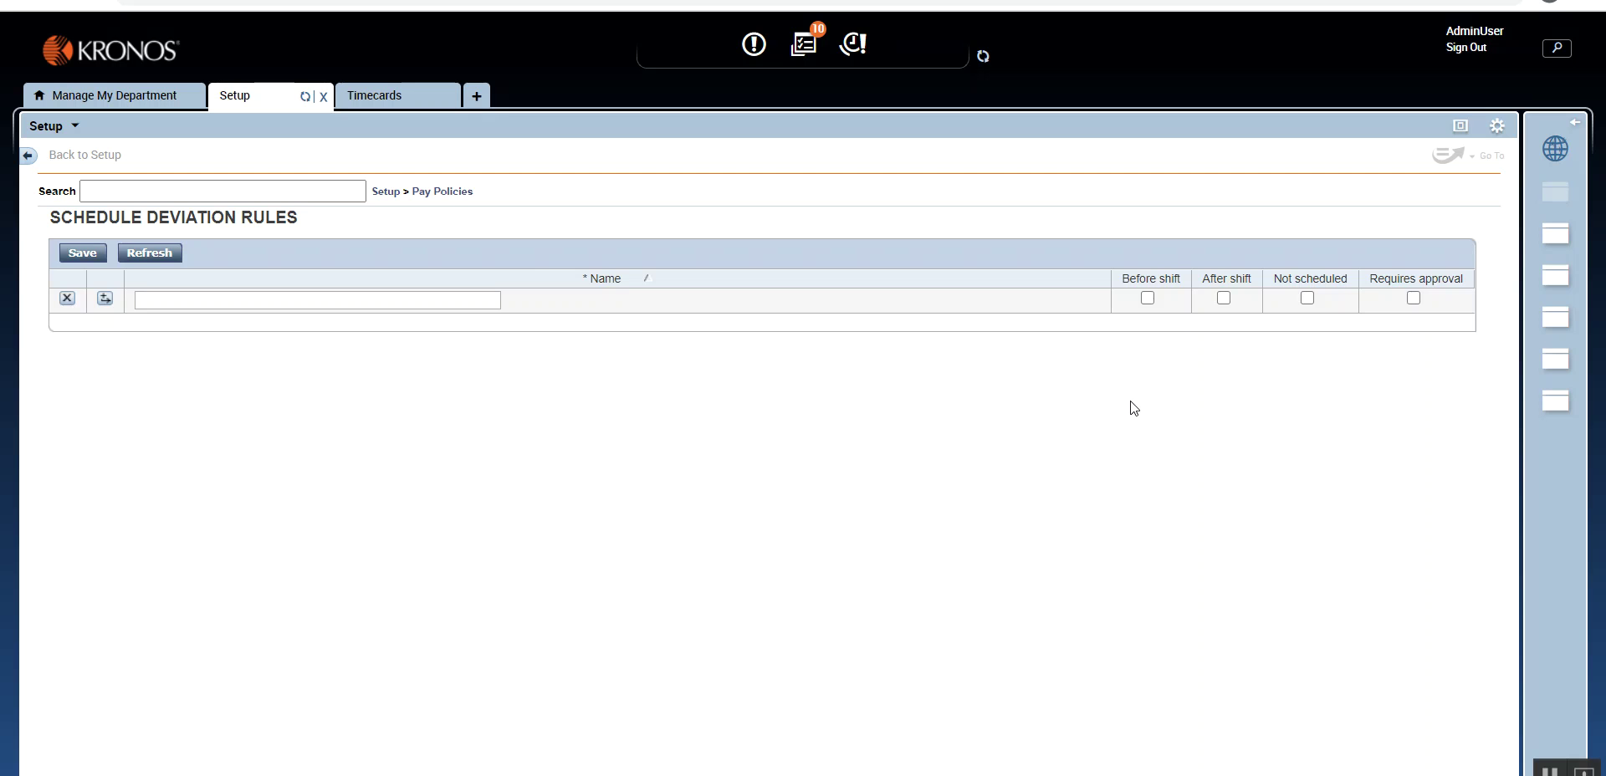
left_click(445, 193)
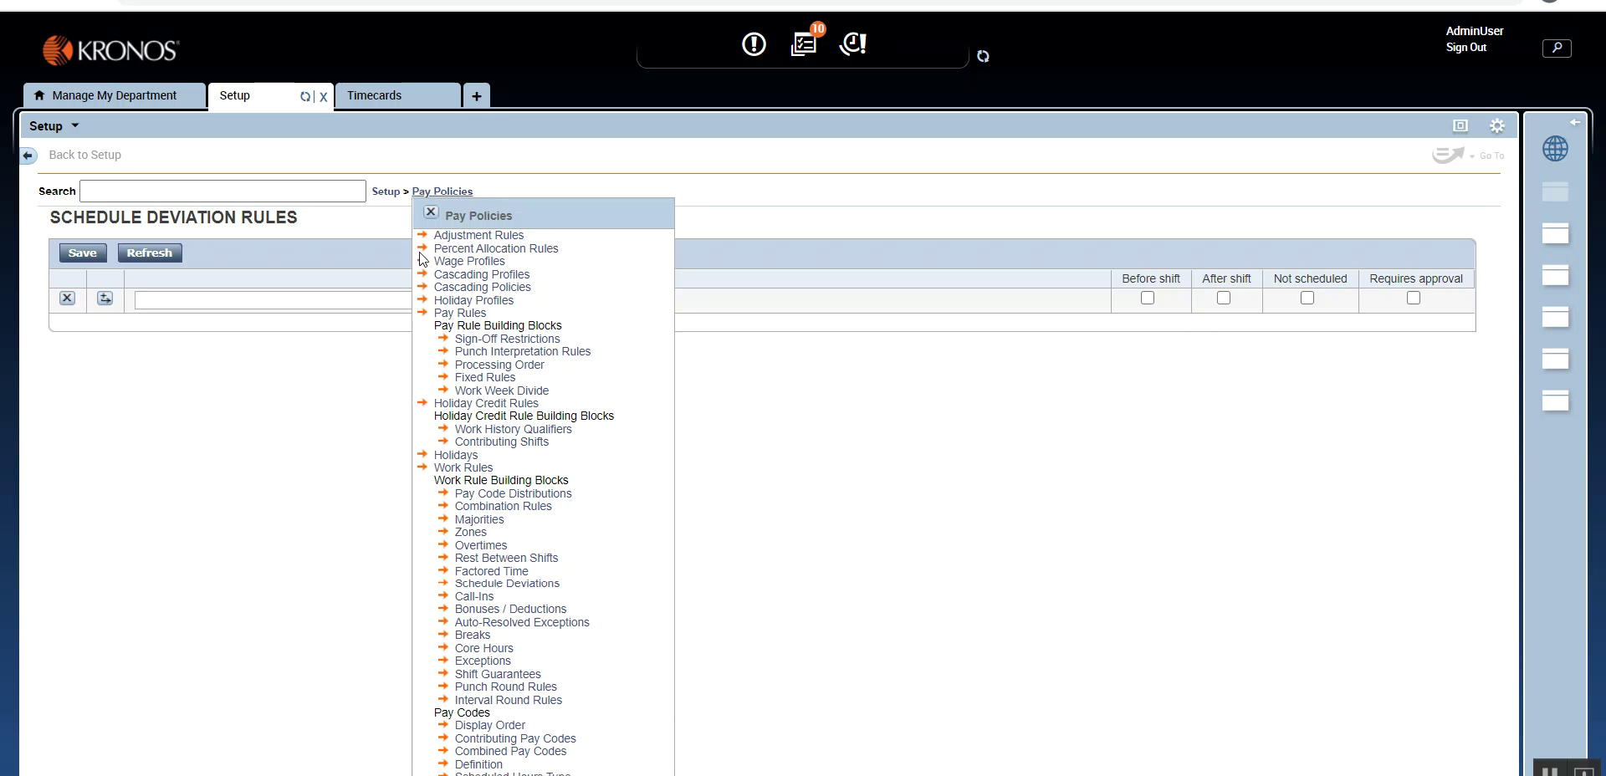
left_click(430, 213)
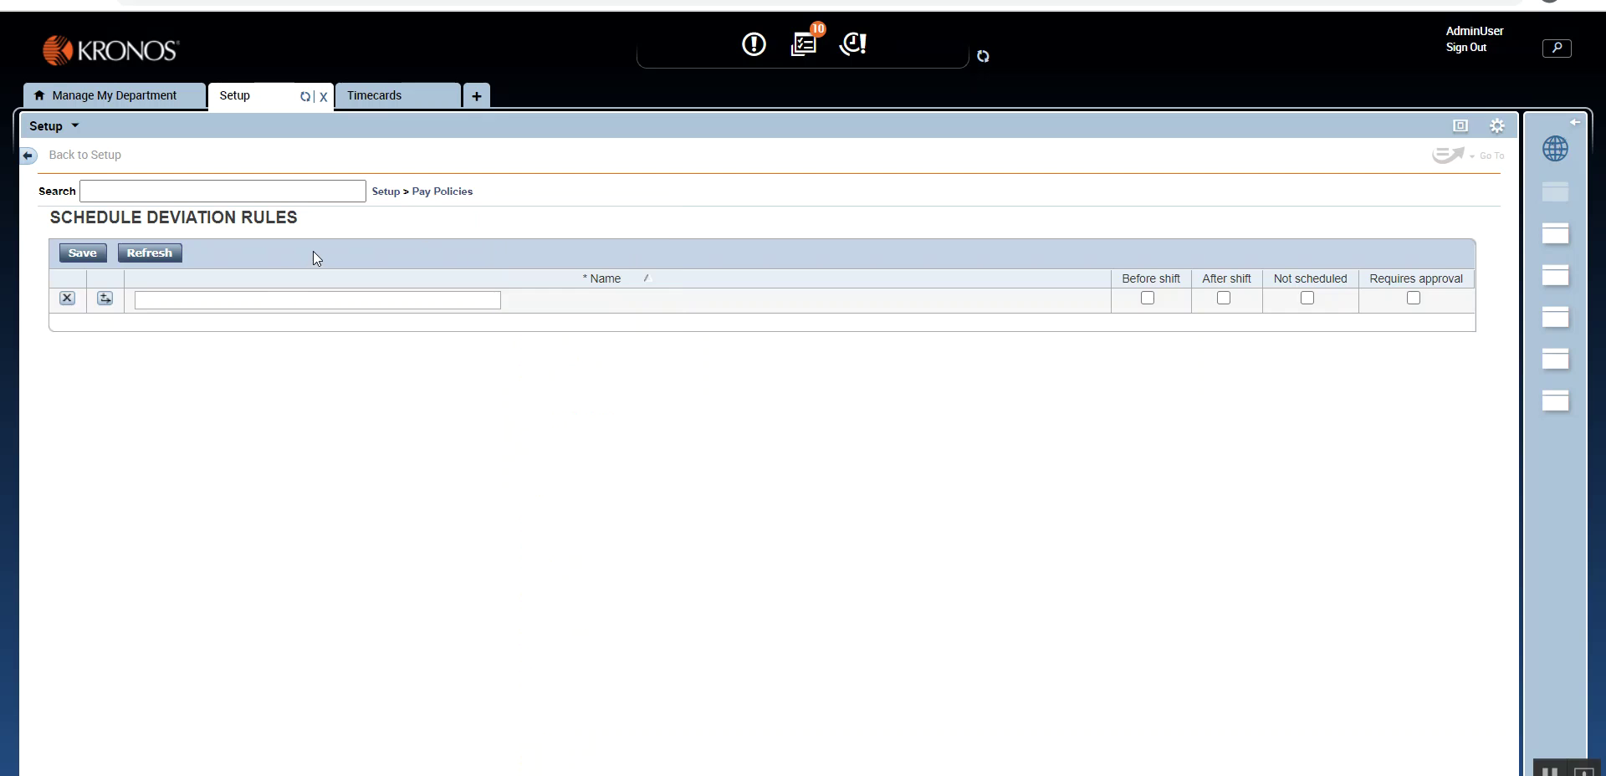
left_click(381, 98)
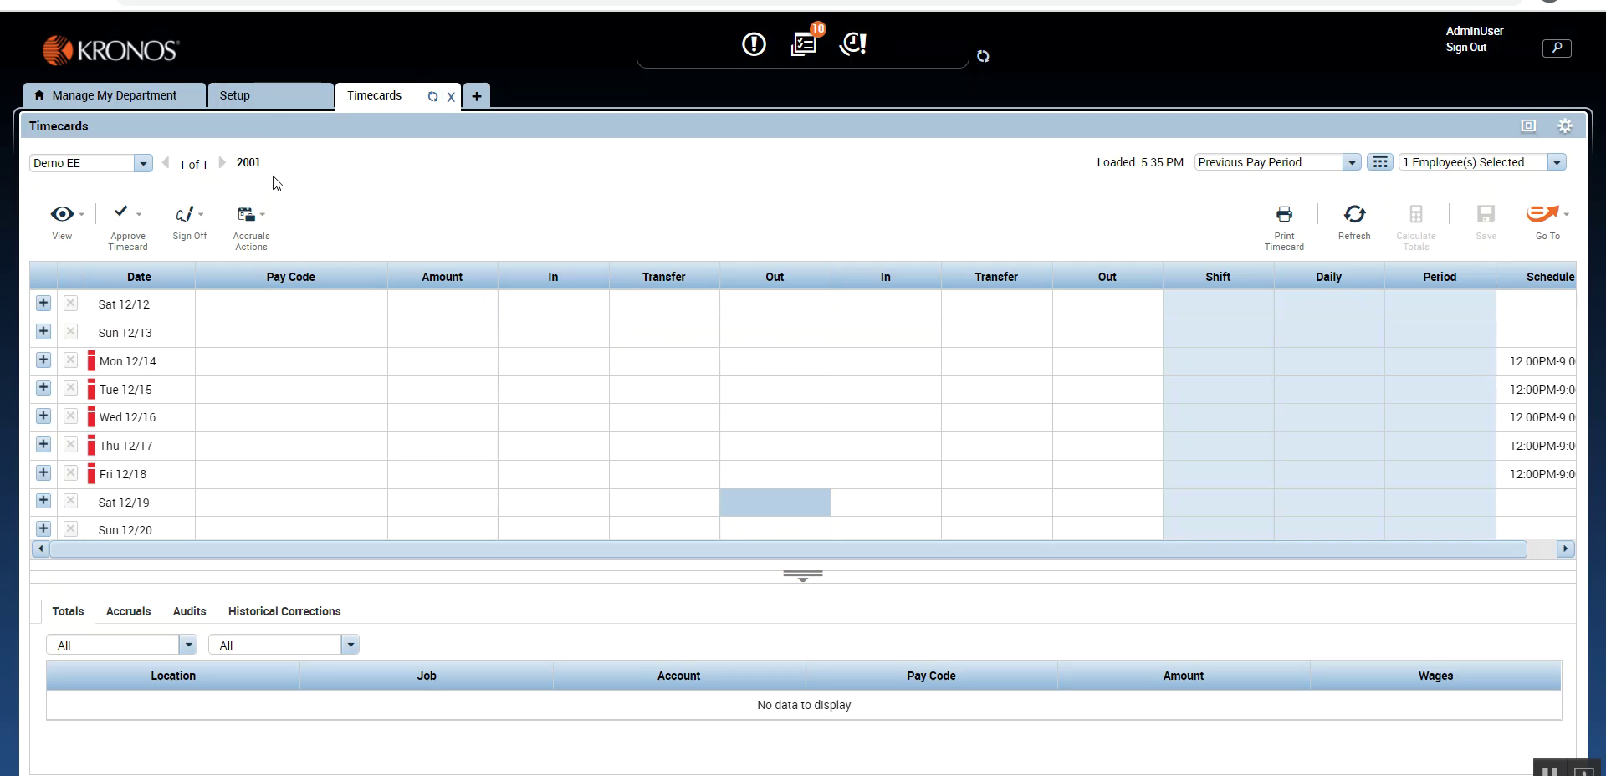
left_click(259, 104)
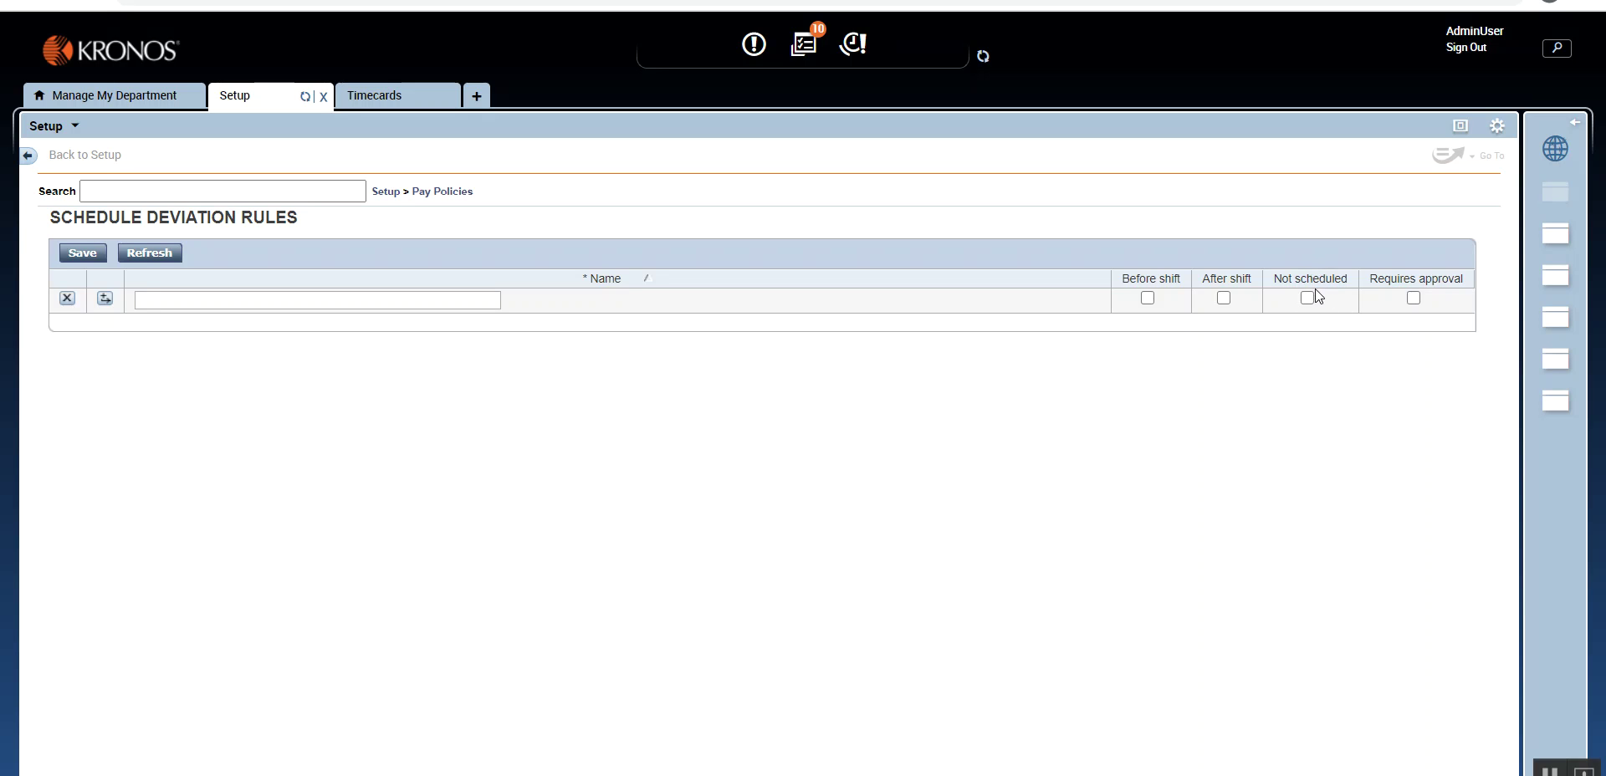
Step: Enter a 9:00AM in-punch and a 6:00PM out-punch for Mon 12/14 on the timecard and calculate totals
left_click(383, 102)
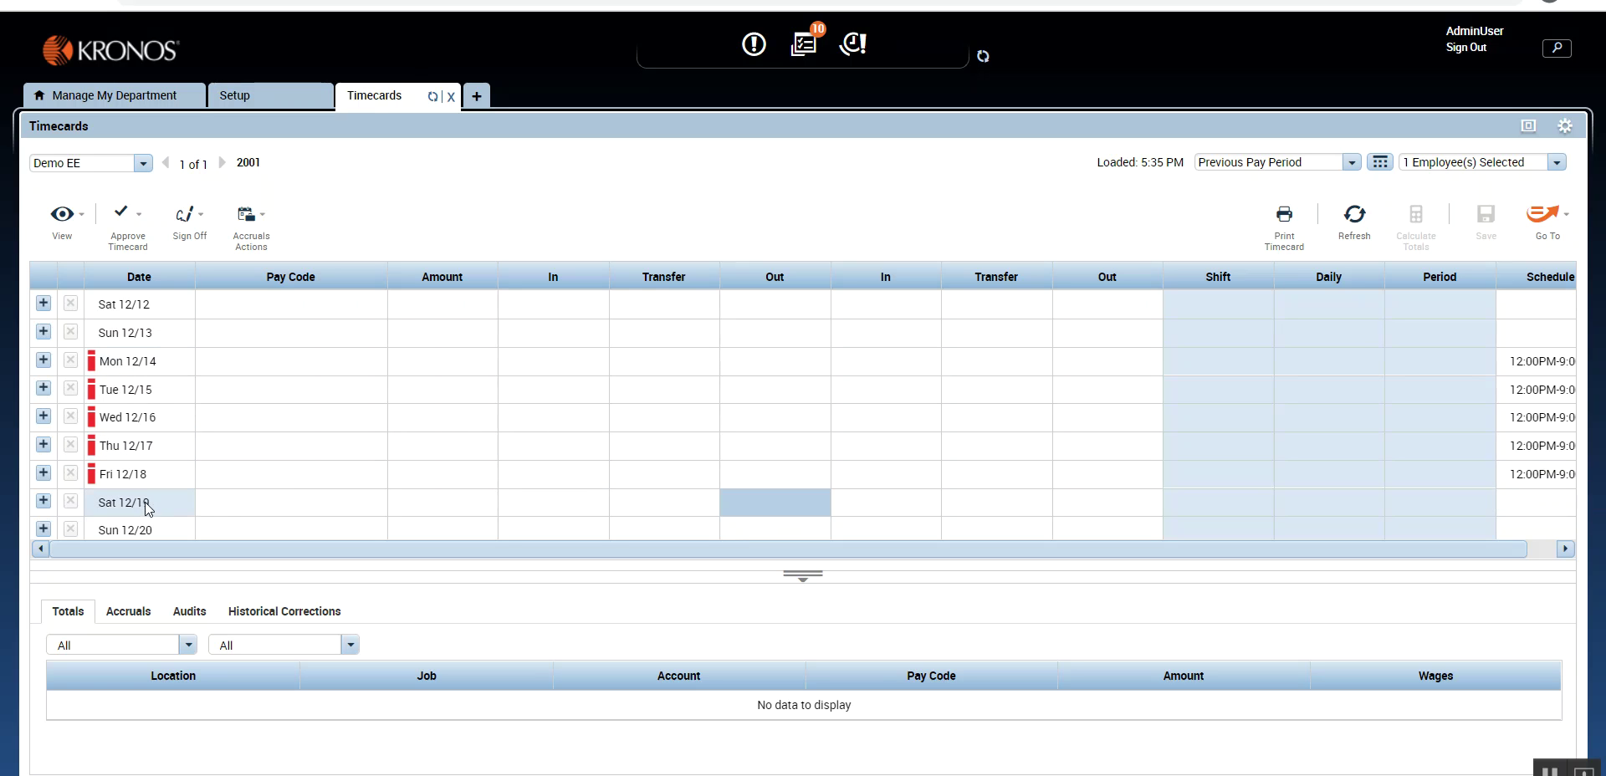
left_click(549, 352)
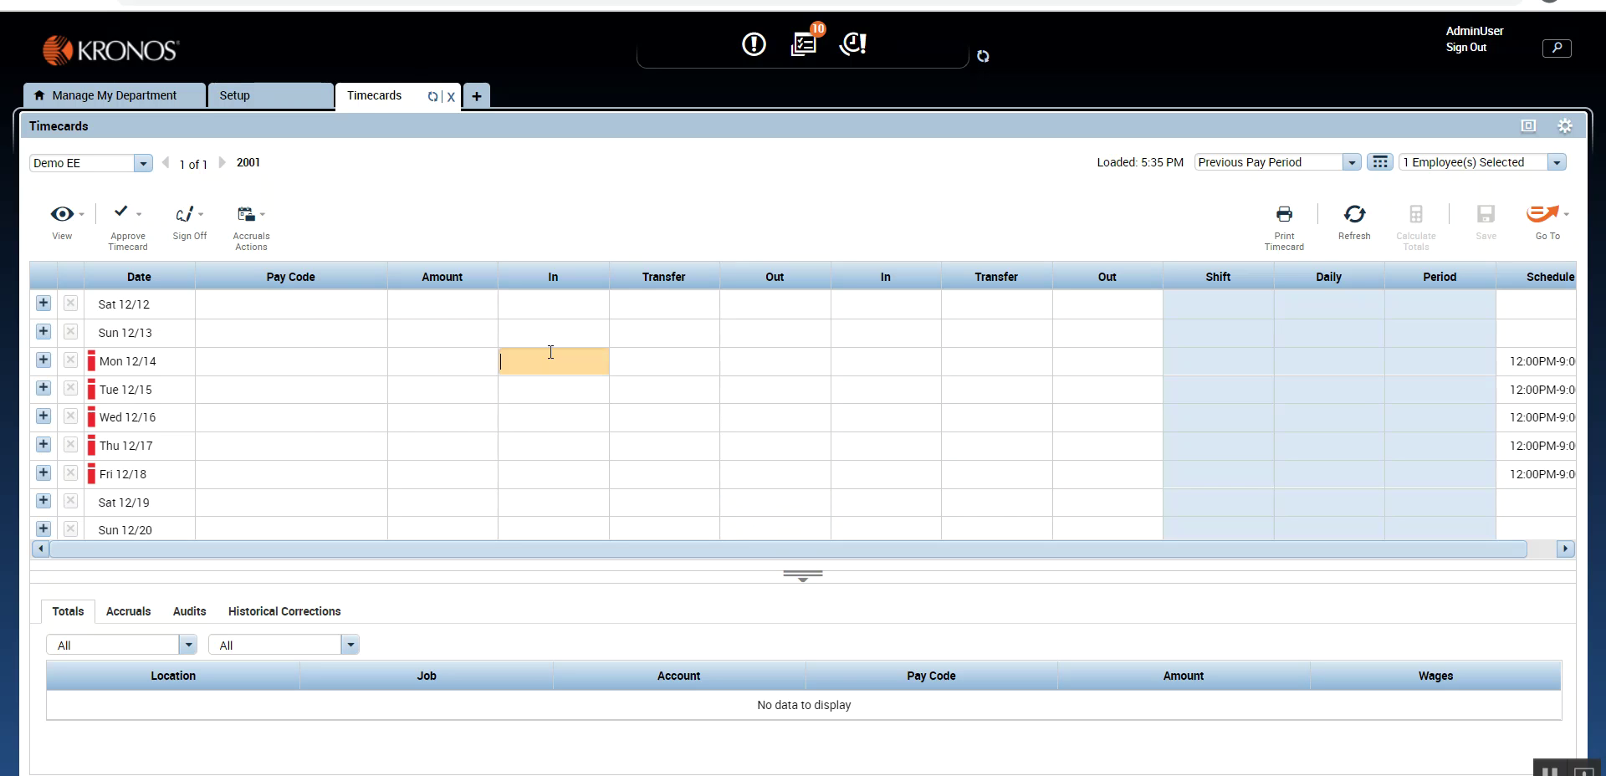
type("9")
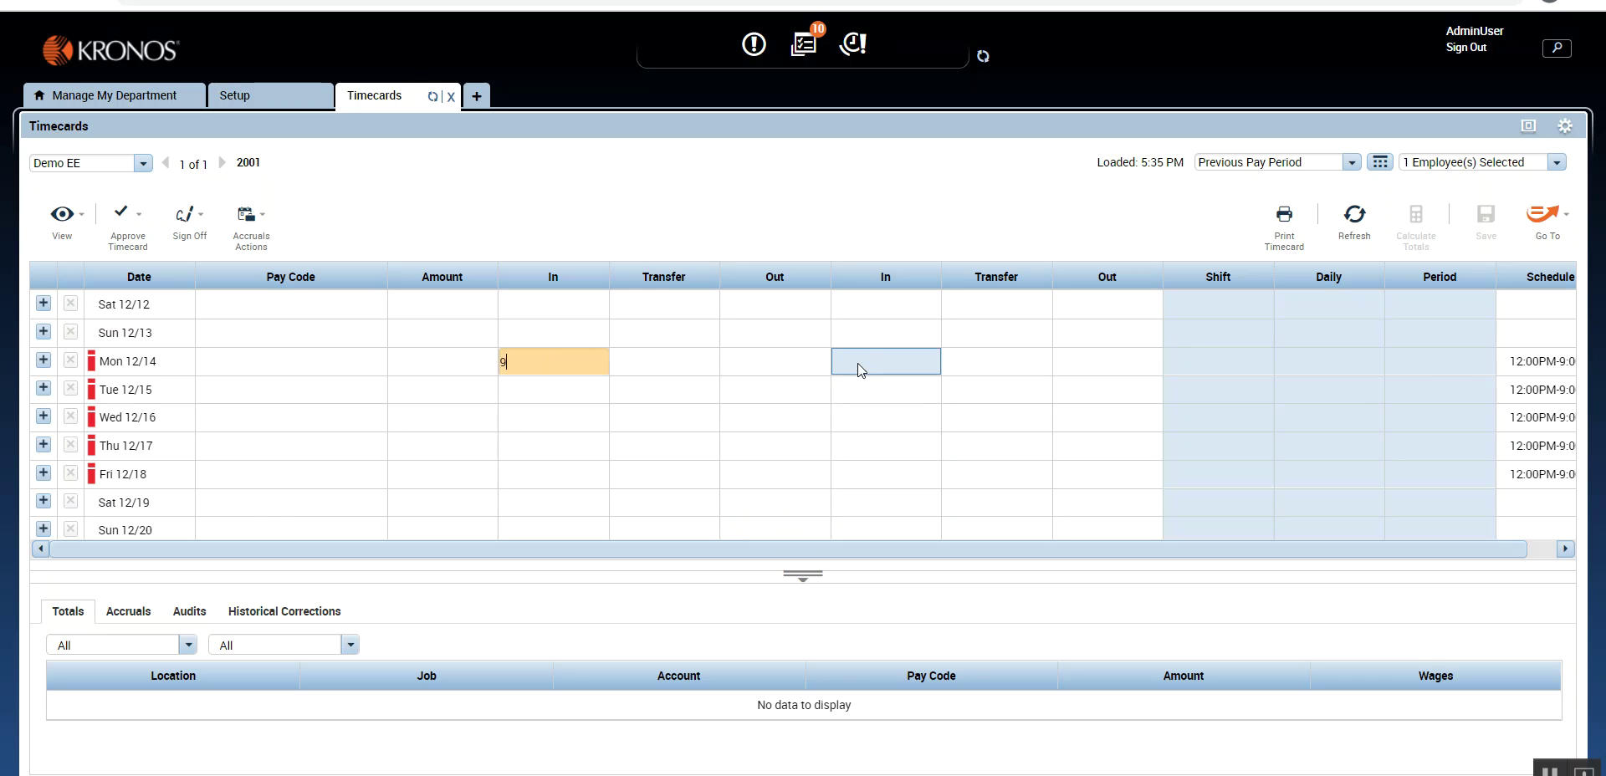
left_click(790, 359)
type("6")
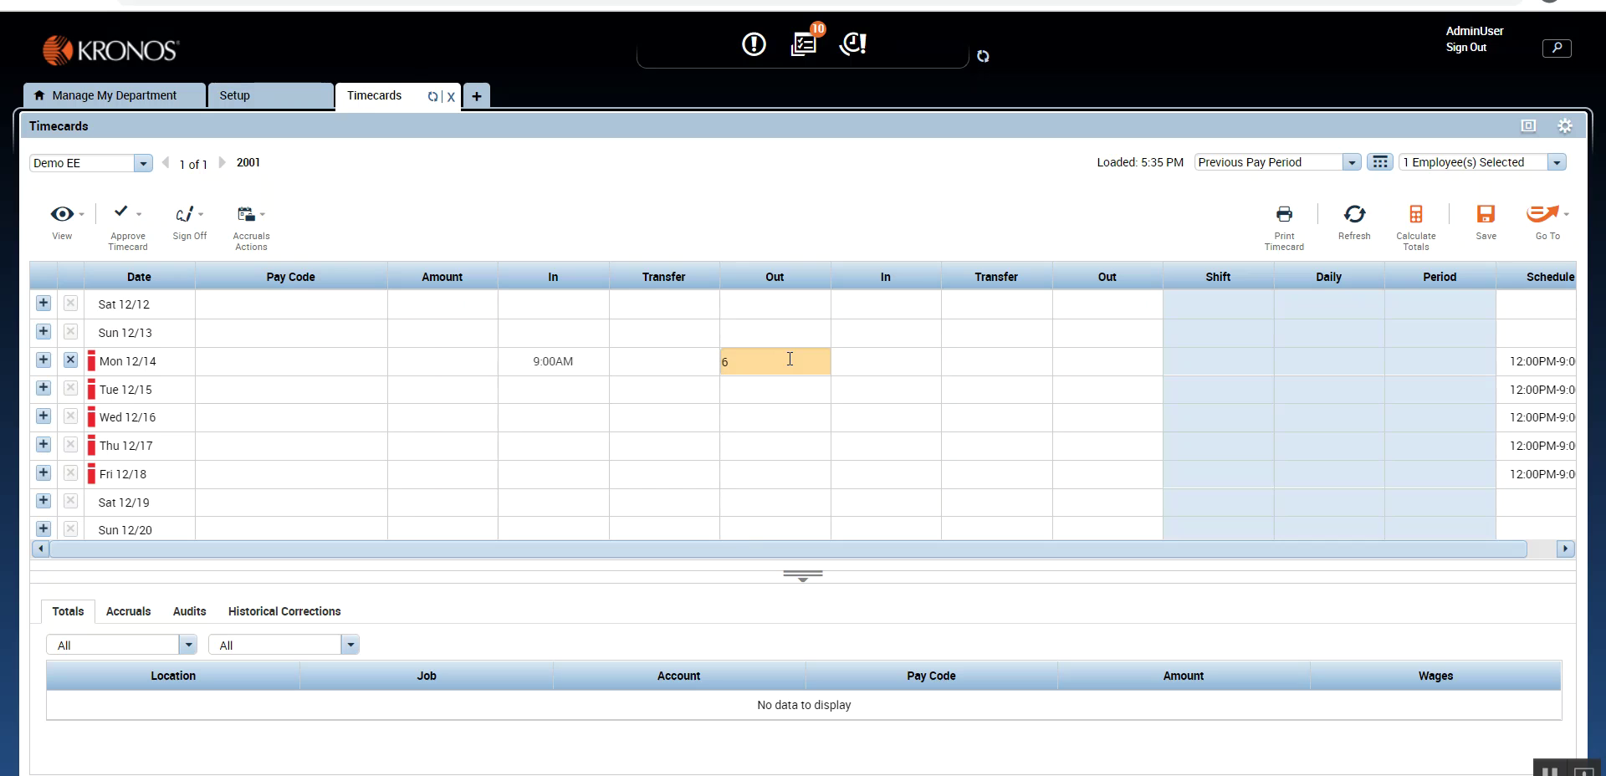
type("p")
left_click(1420, 234)
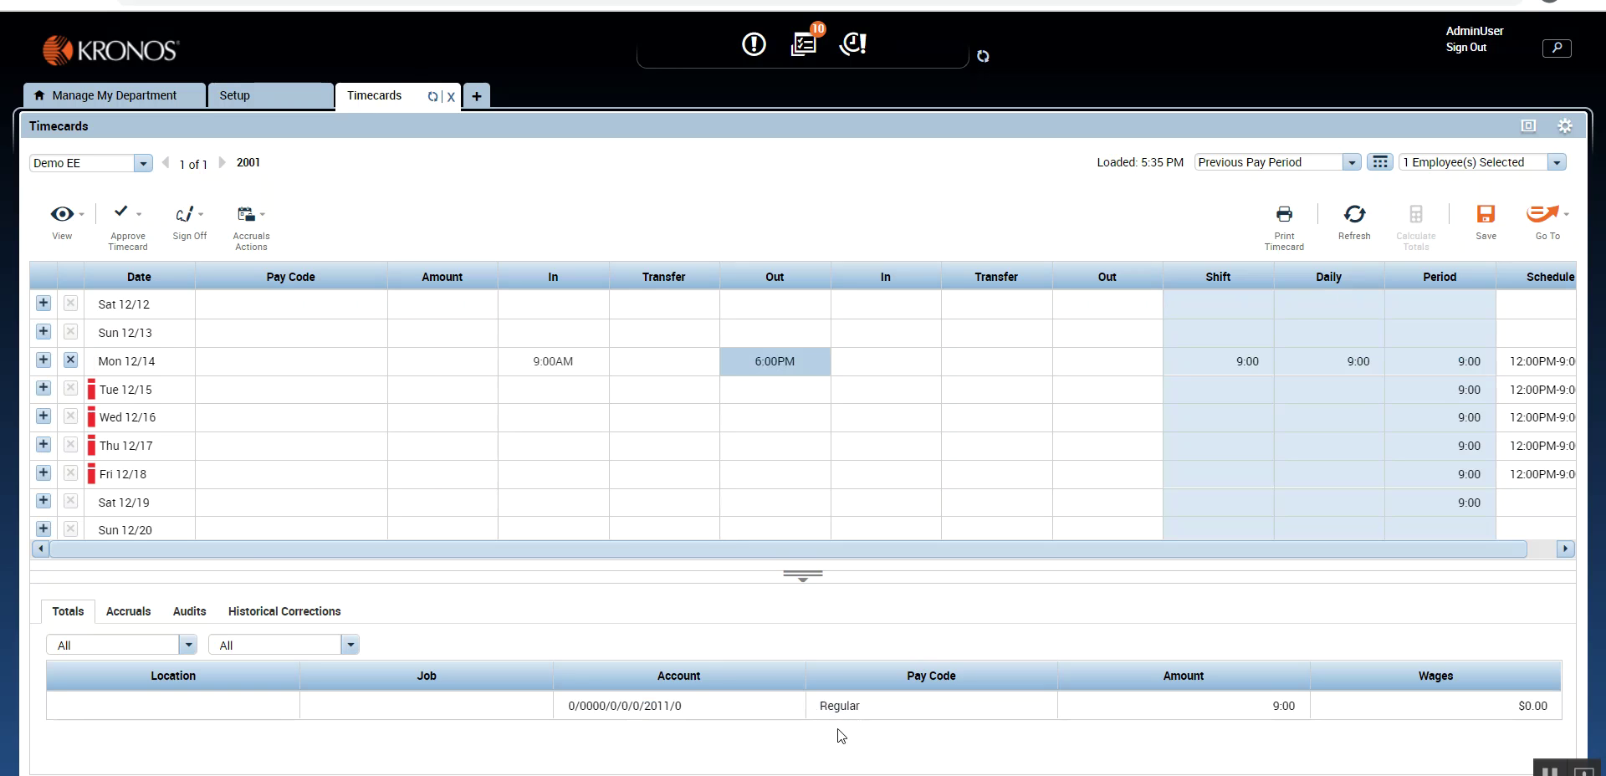
Step: Add a 9:00AM in-punch and a 6:00PM out-punch for the unscheduled Sat 12/19 and recalculate the totals
left_click(514, 504)
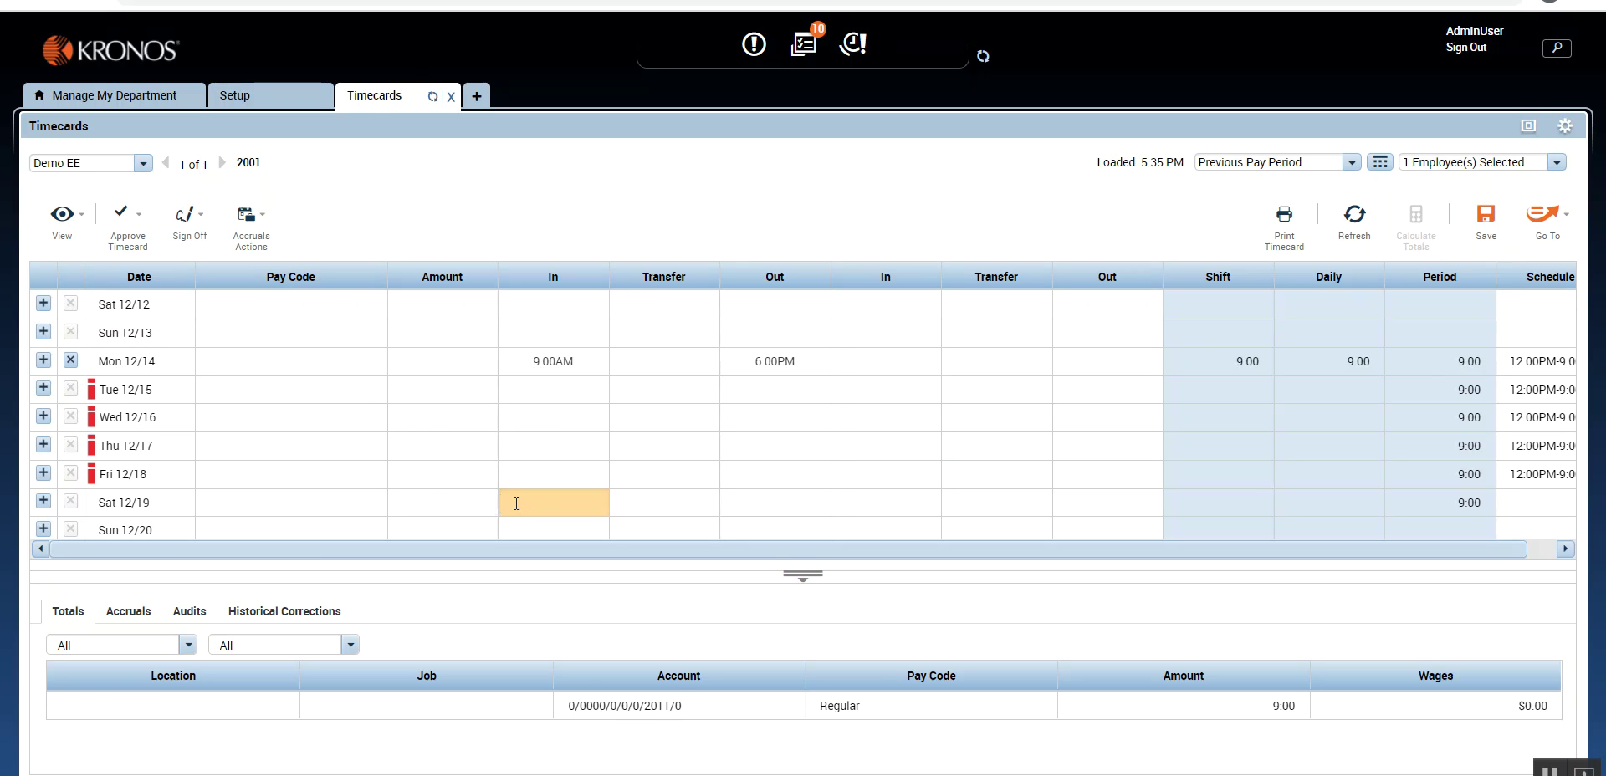
type("9")
left_click(751, 508)
type("6p")
key("Return")
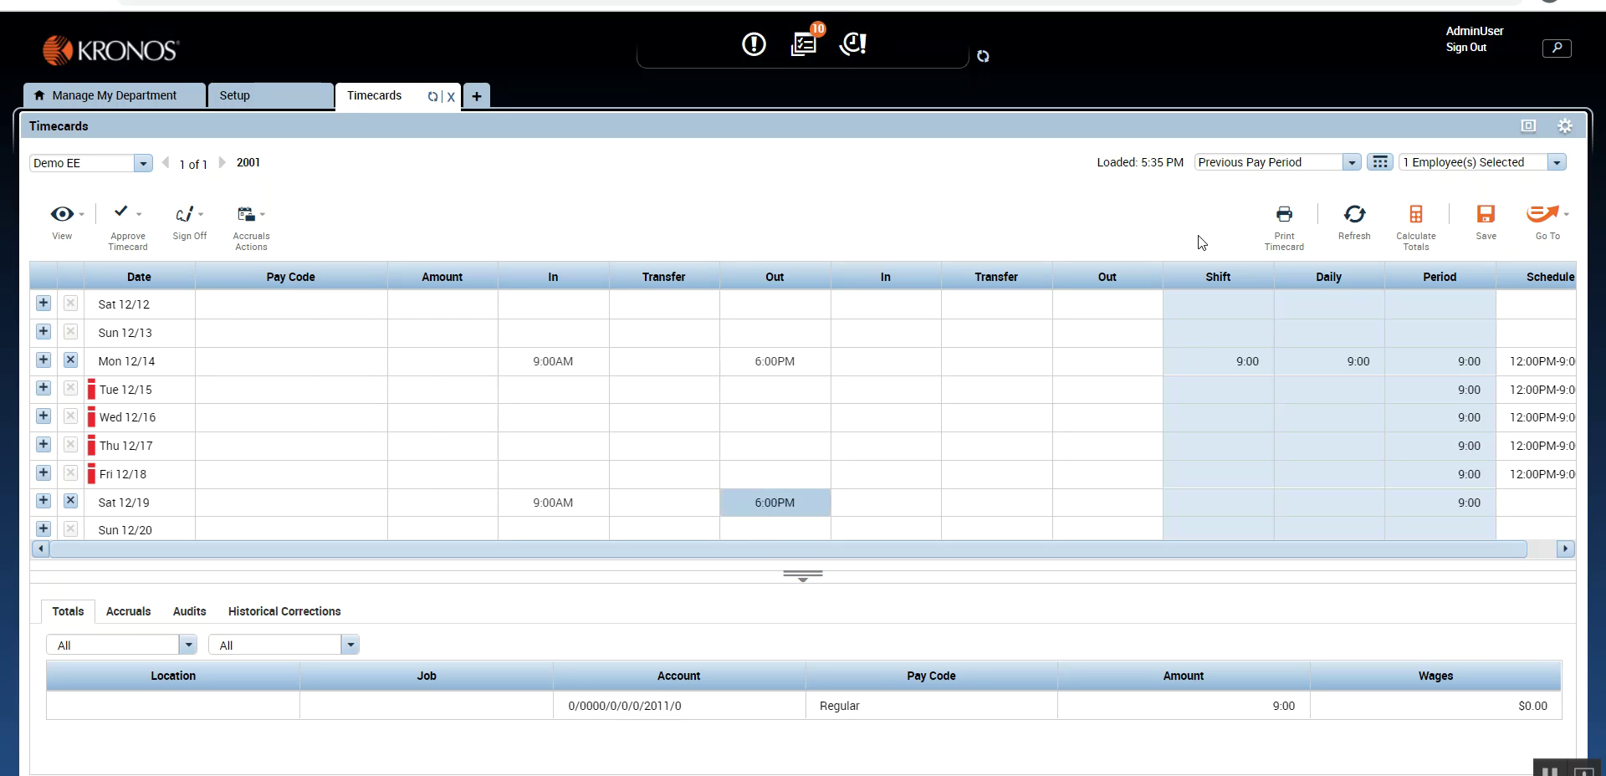
left_click(1416, 222)
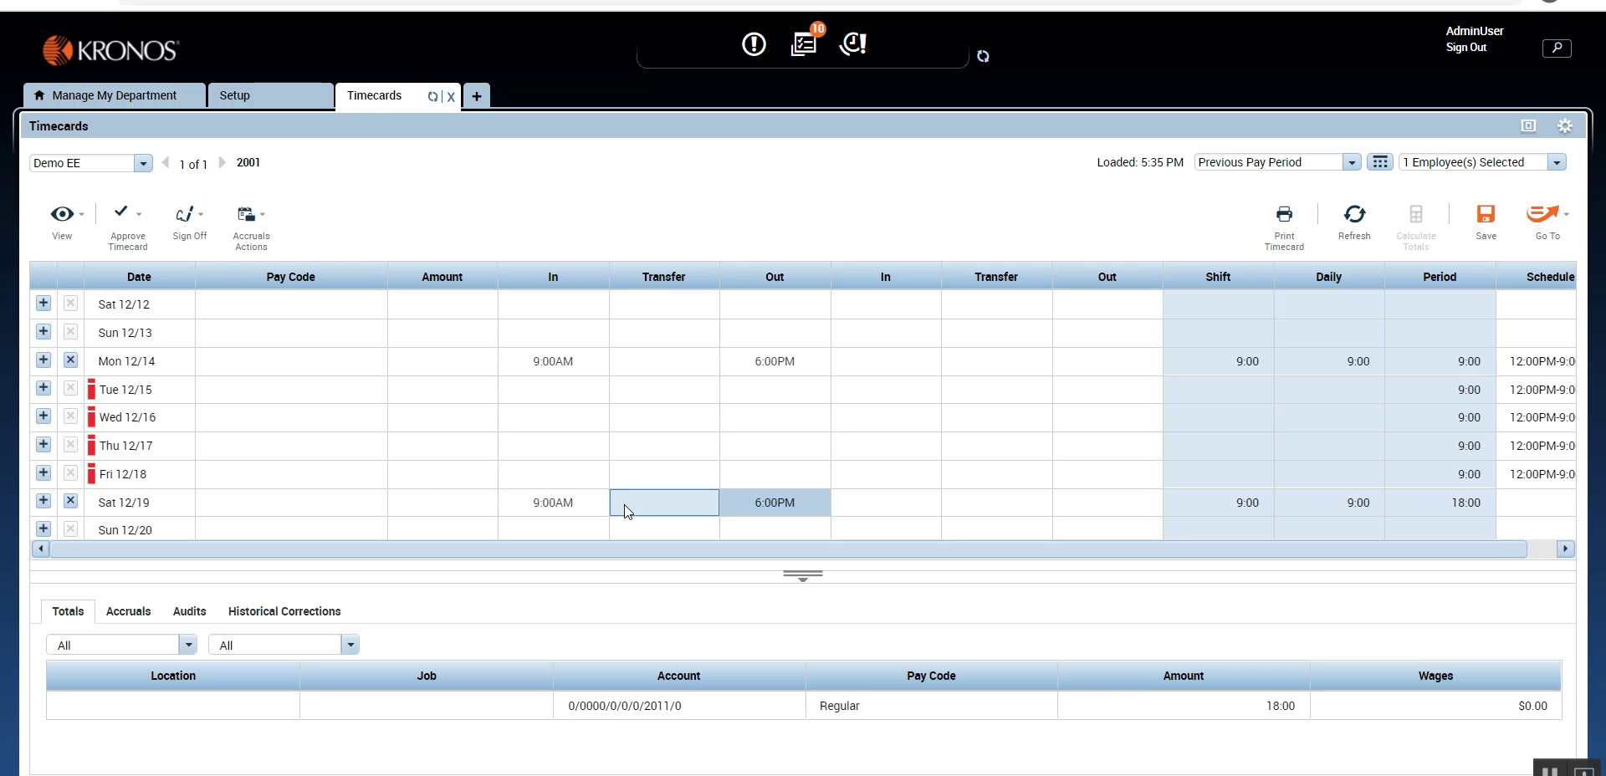
Step: Refresh the timecard without saving to discard the Mon 12/14 and Sat 12/19 punches
left_click(556, 502)
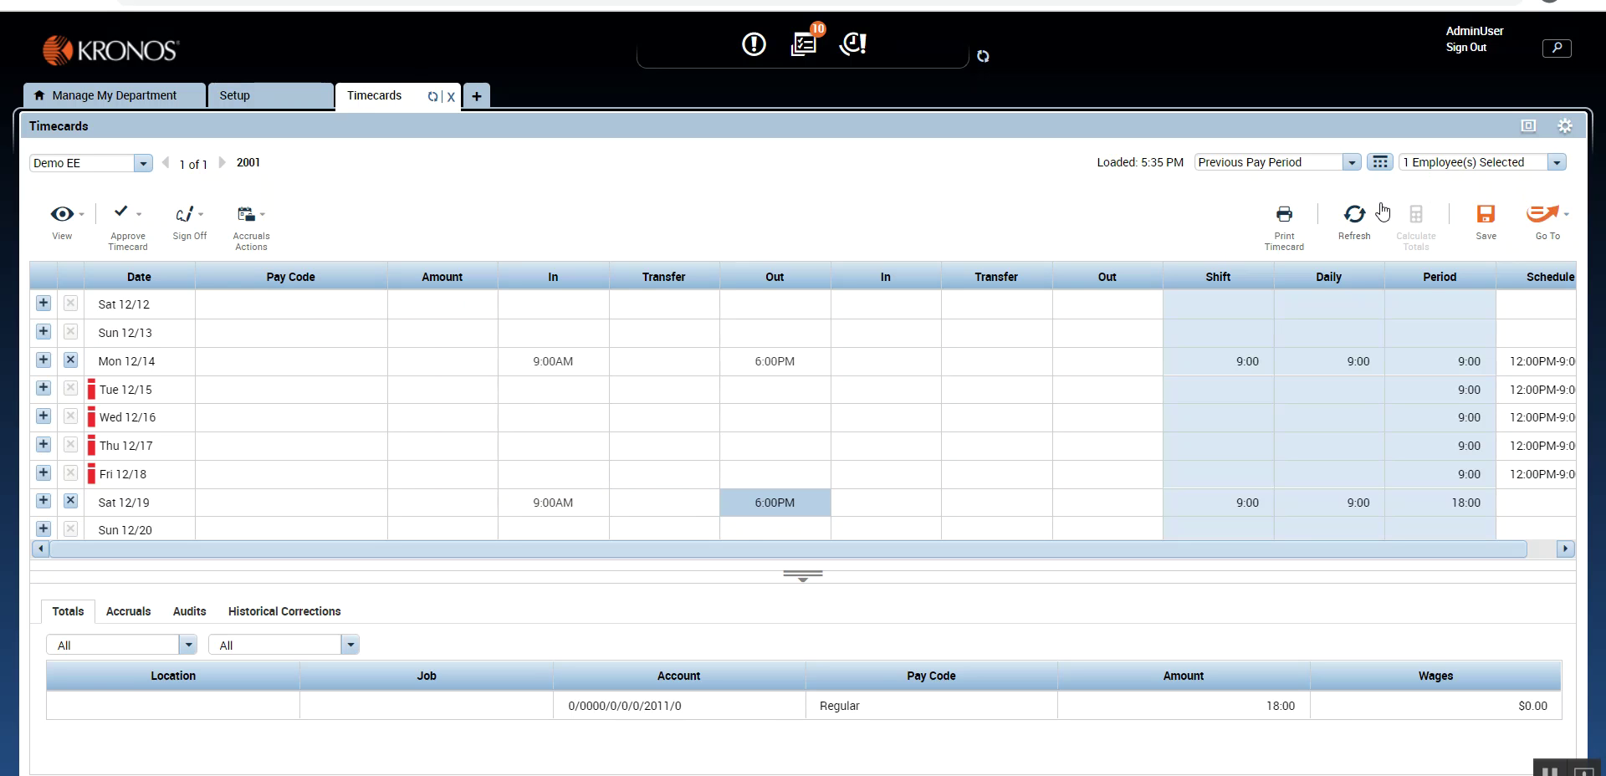
left_click(1357, 217)
left_click(937, 517)
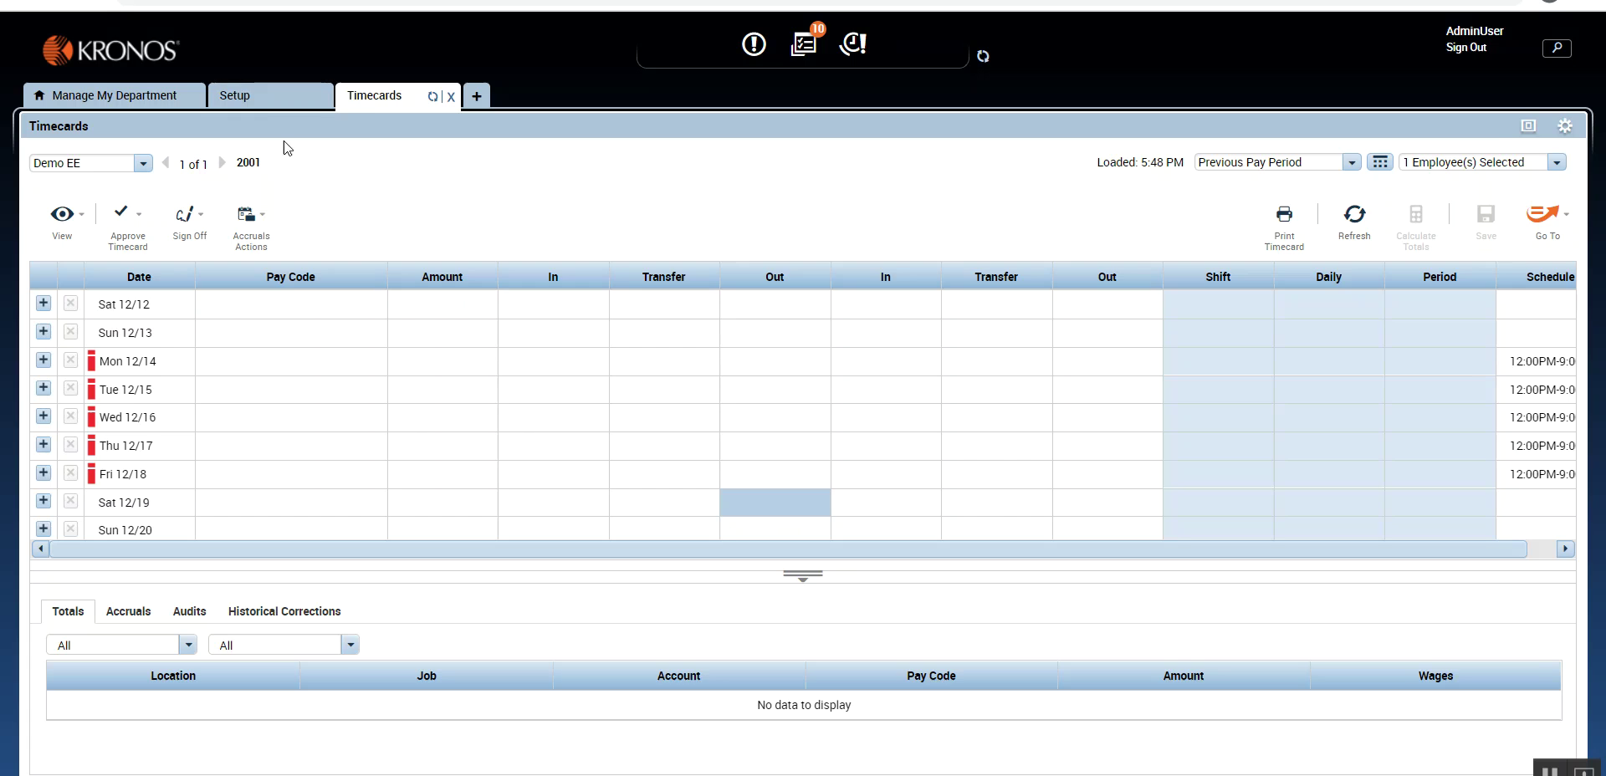
Step: Define a schedule deviation rule named Unscheduled with the Not scheduled option enabled
left_click(266, 108)
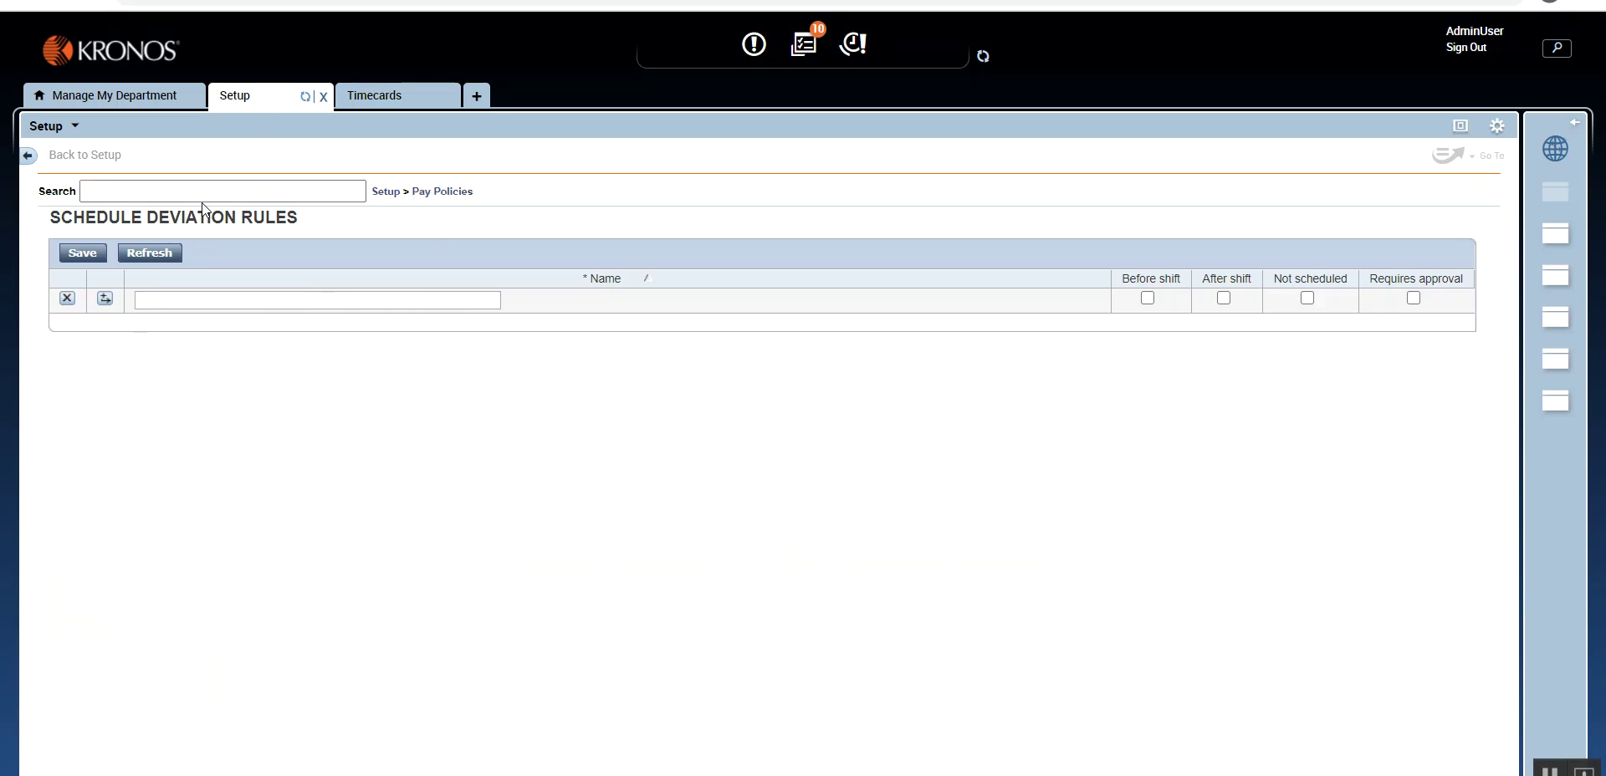
left_click(441, 194)
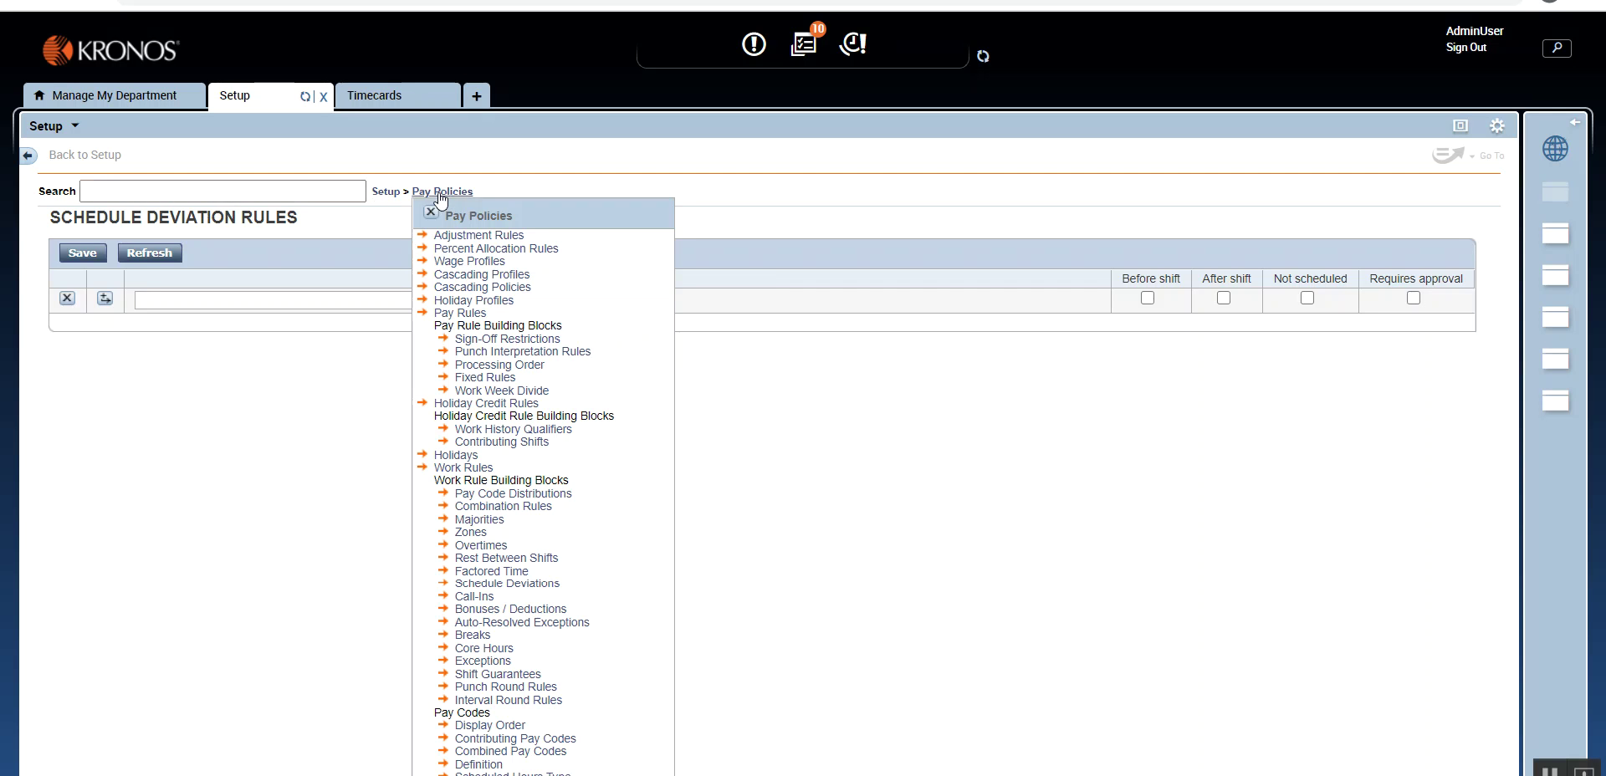
left_click(519, 585)
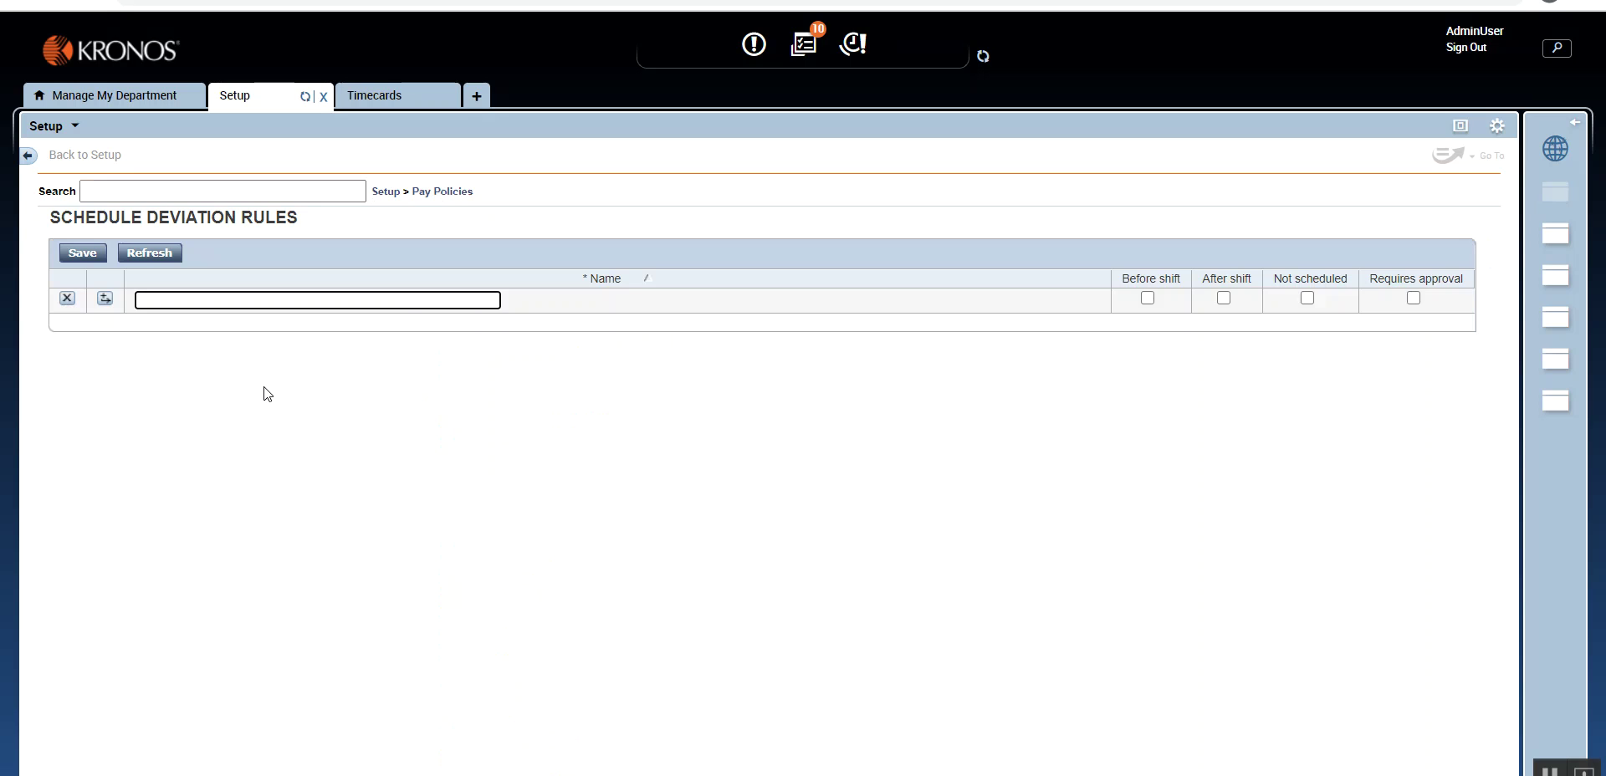
type("Unscheduled")
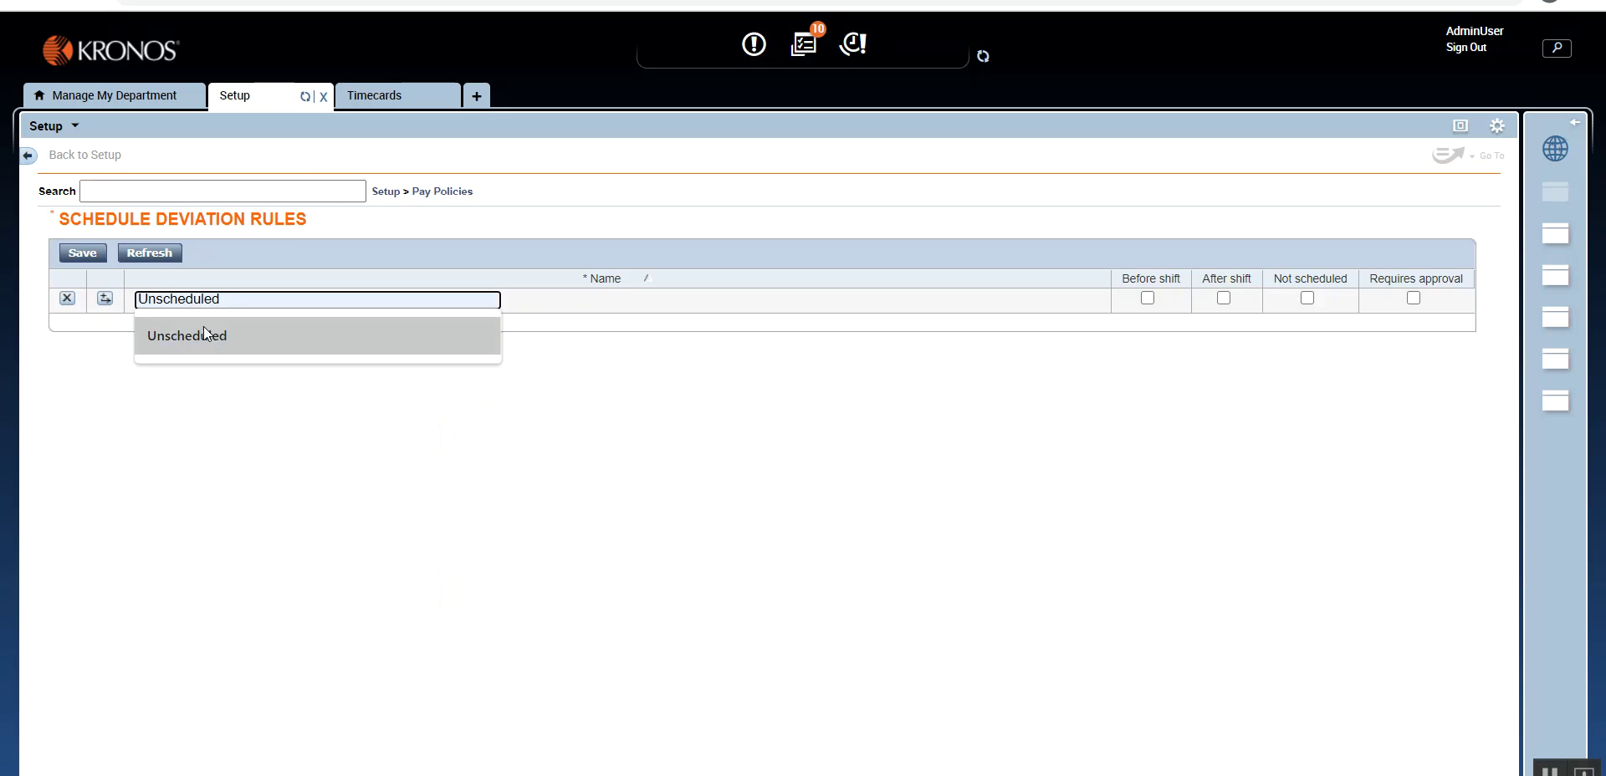
left_click(204, 333)
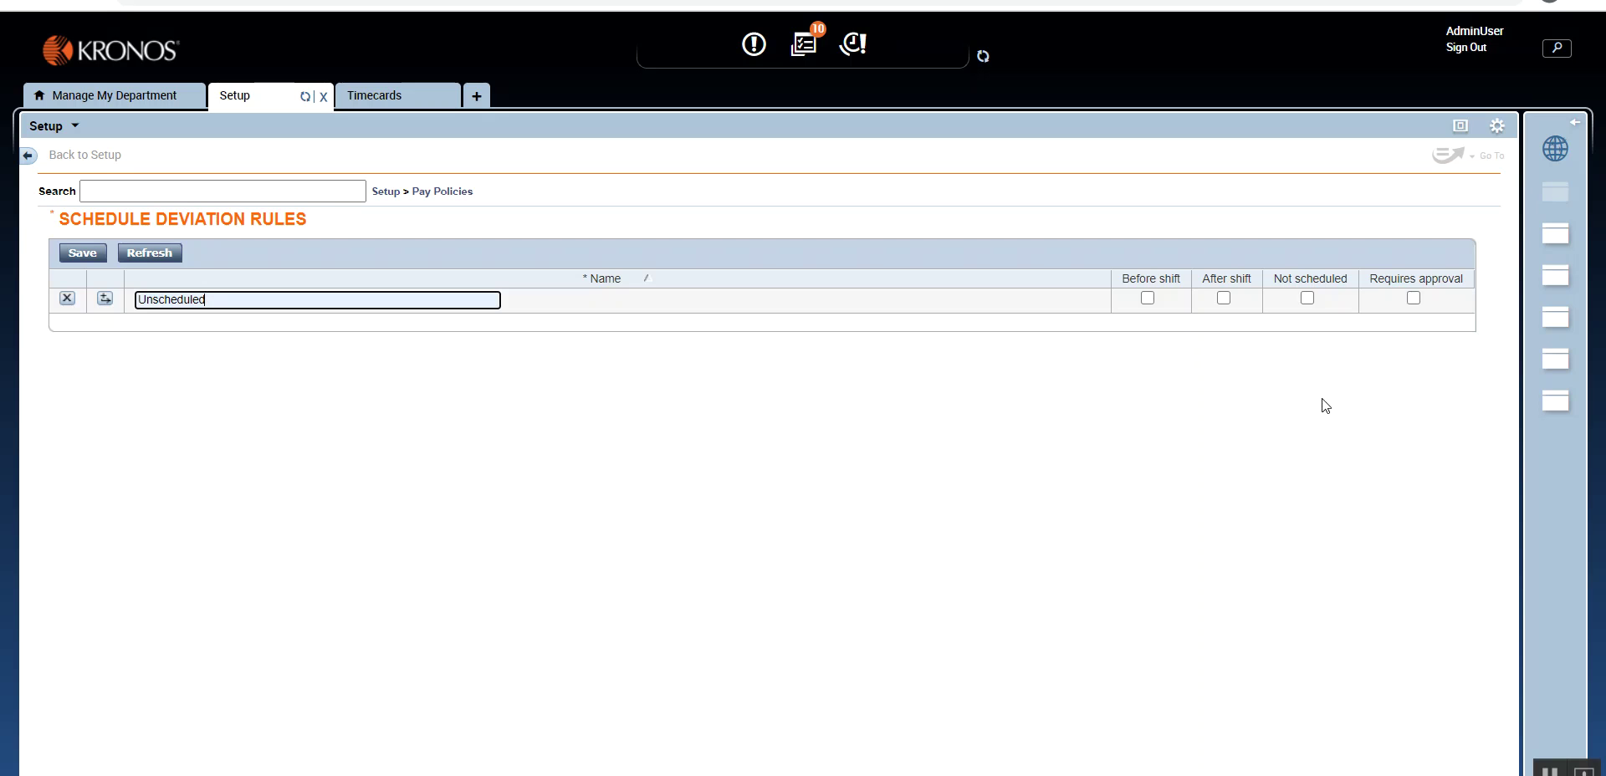
left_click(1307, 299)
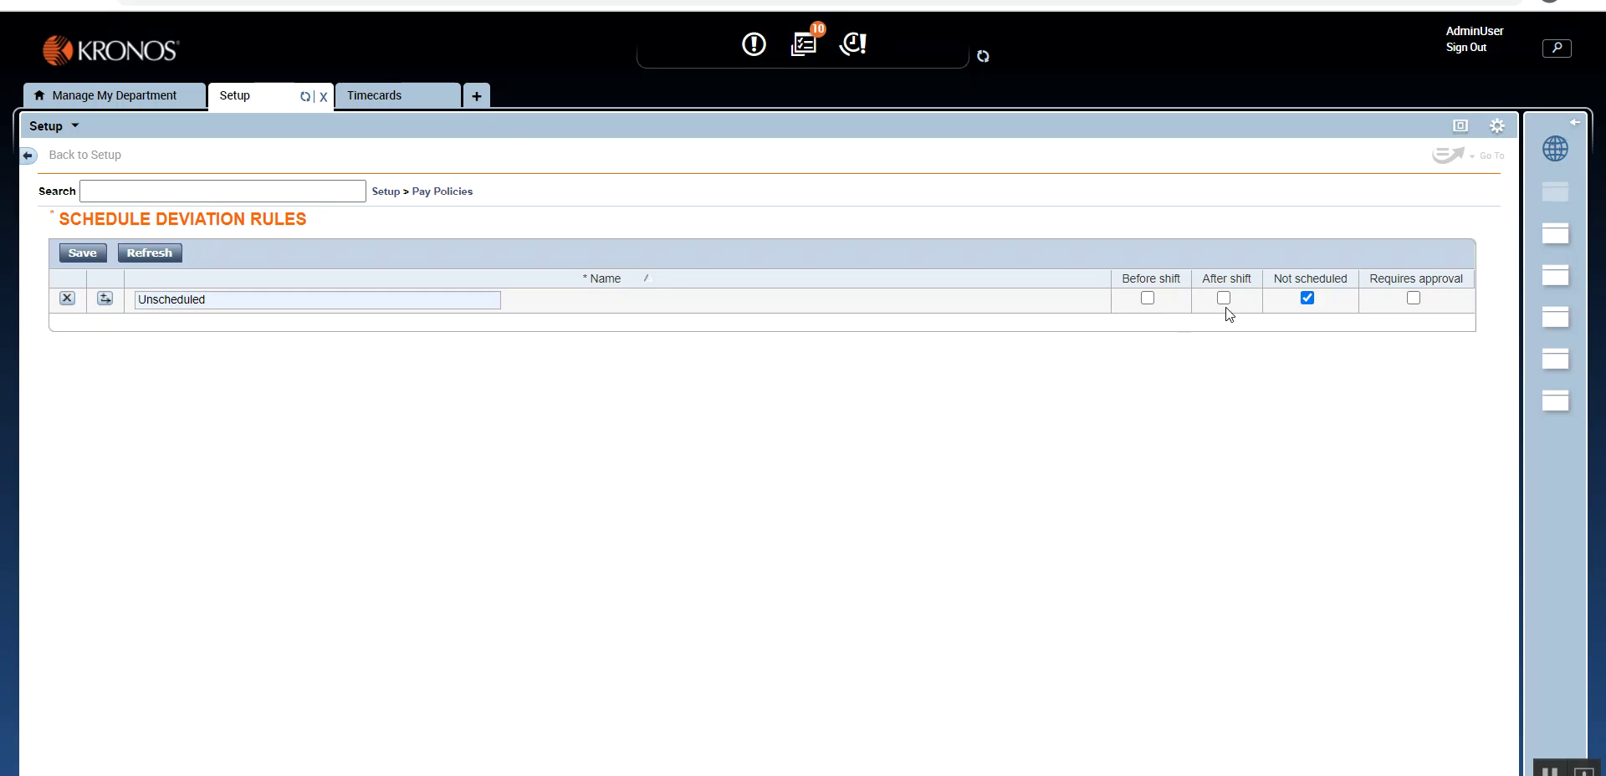
Step: Enter a 10:00AM in-punch and an 11:00PM out-punch for Mon 12/14 on the timecard
left_click(385, 98)
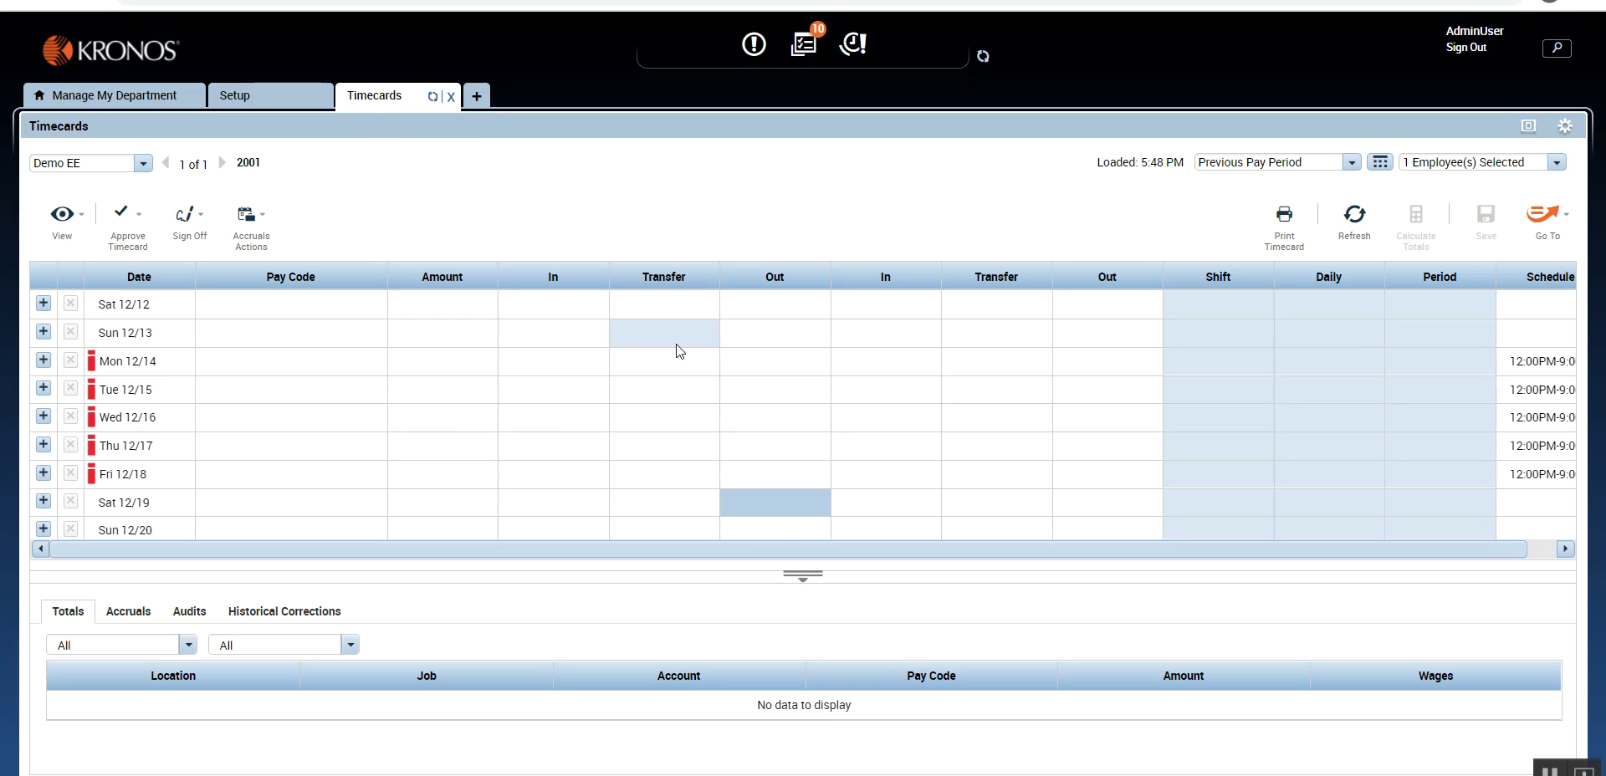
left_click(583, 371)
left_click(575, 361)
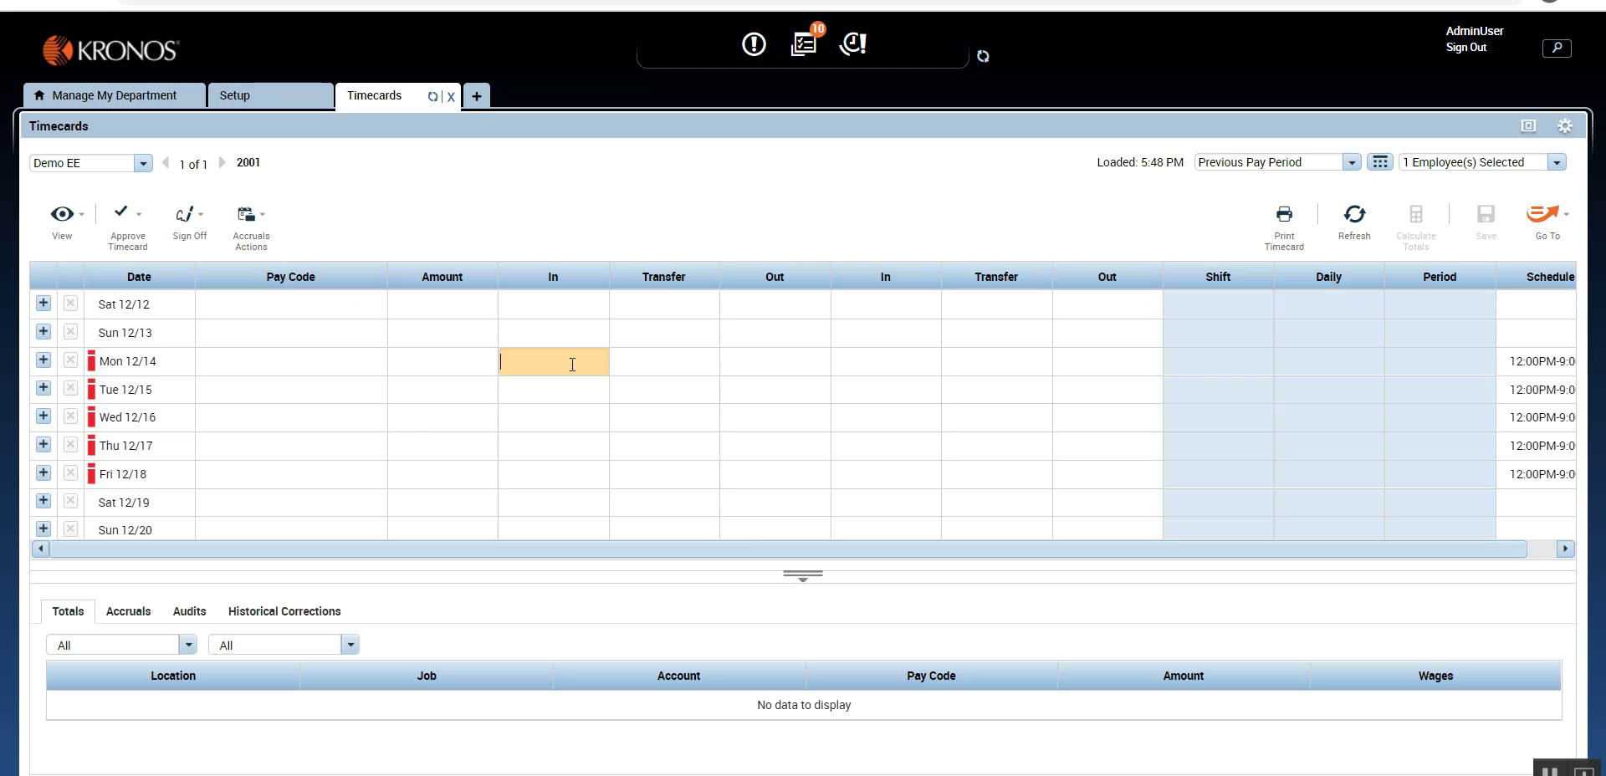
type("10a")
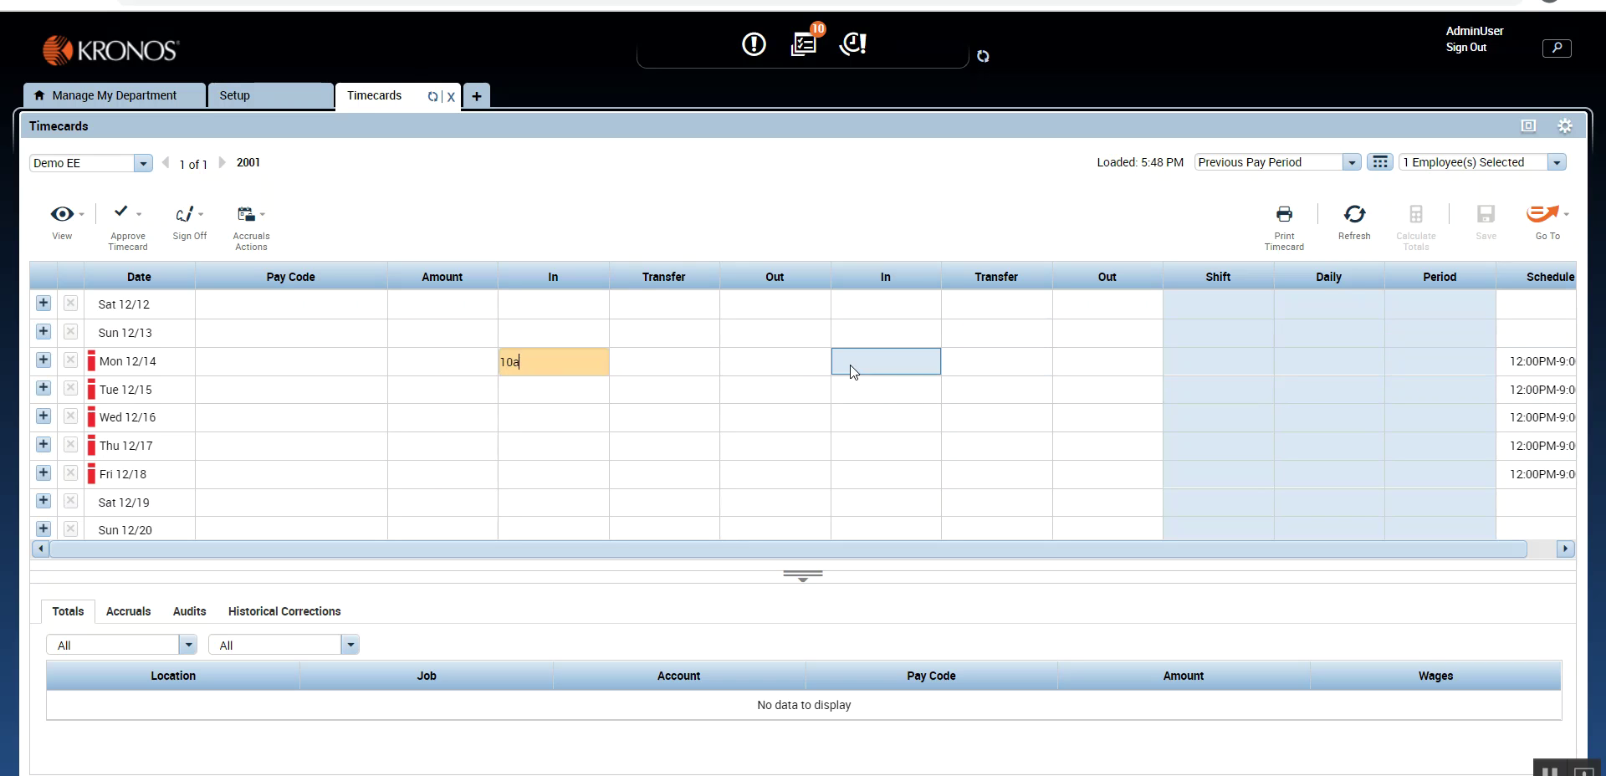
left_click(814, 364)
type("11p")
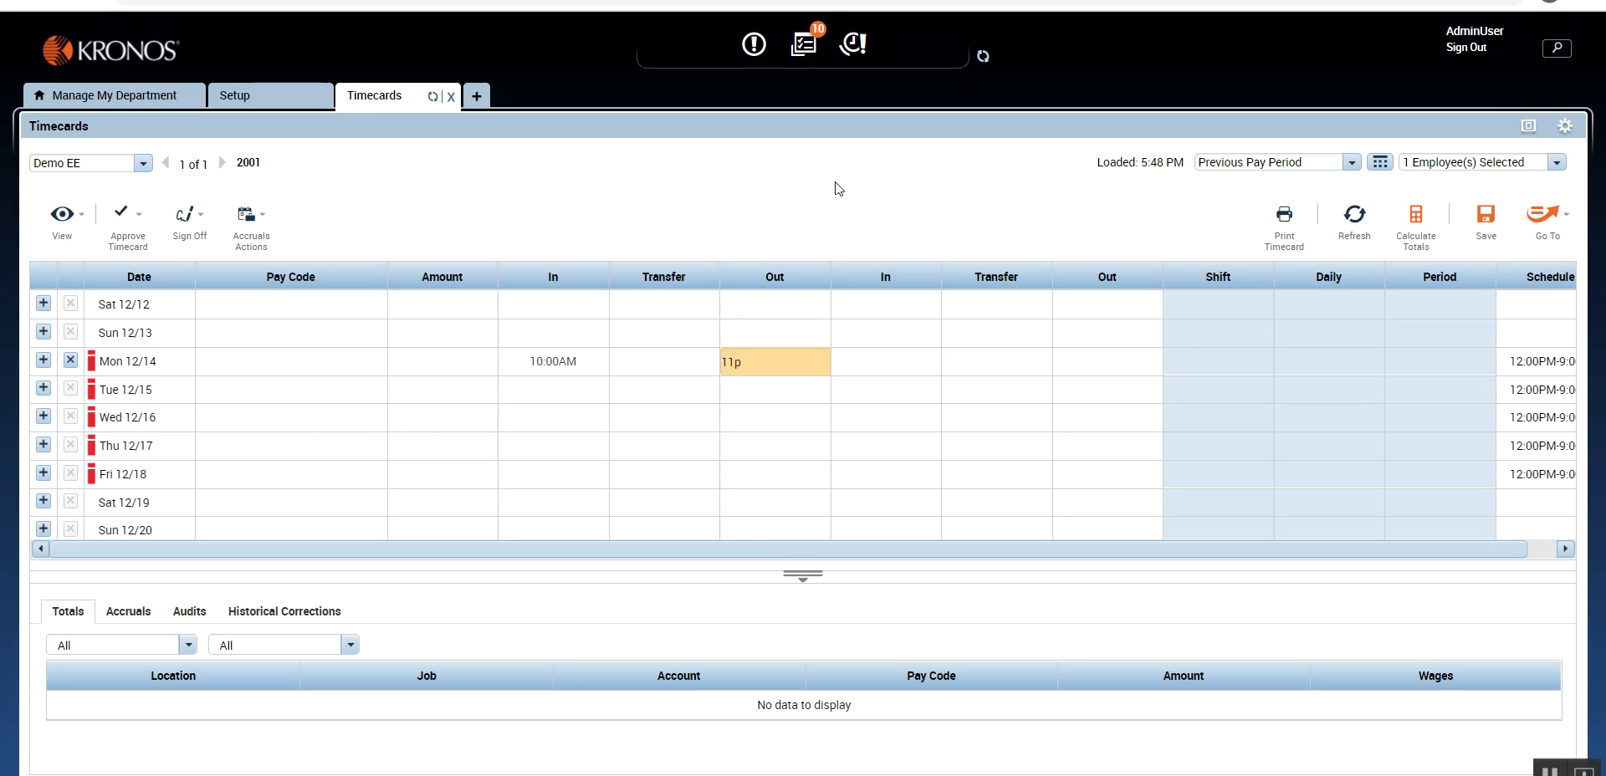
left_click(836, 188)
left_click(815, 355)
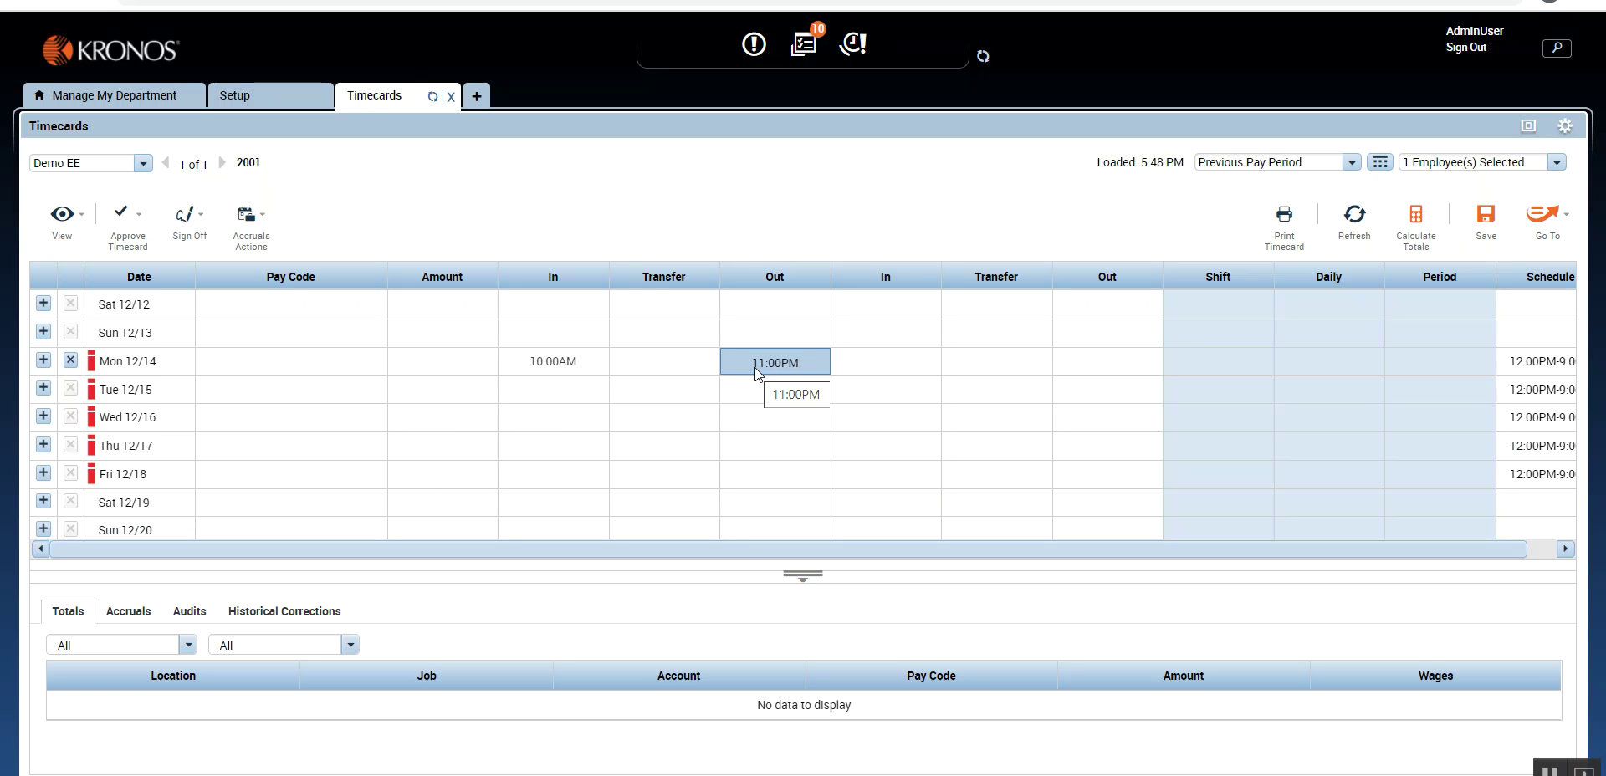
Step: Save the Unscheduled schedule deviation rule in Setup
left_click(247, 100)
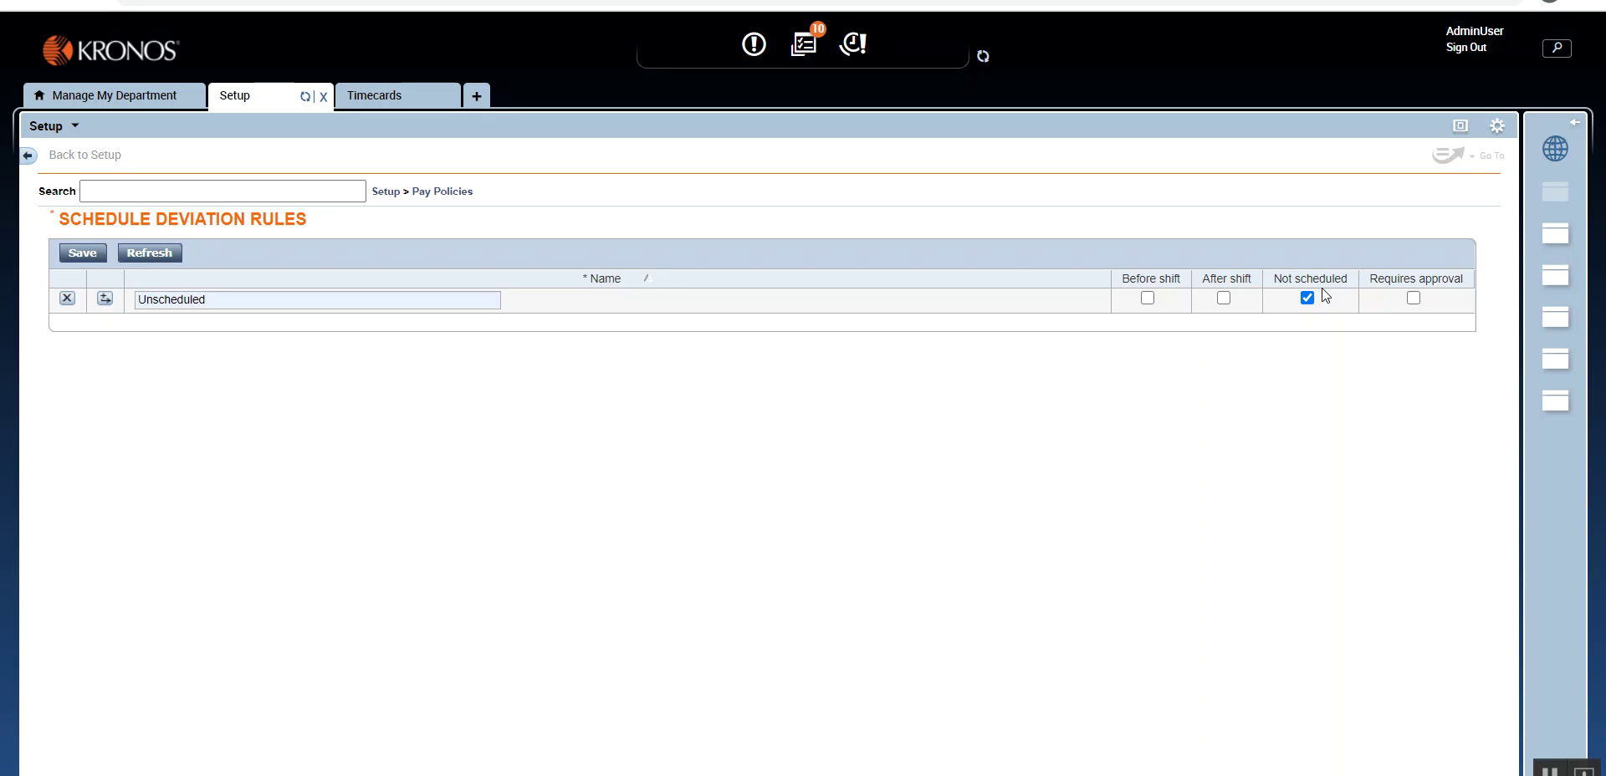
left_click(78, 255)
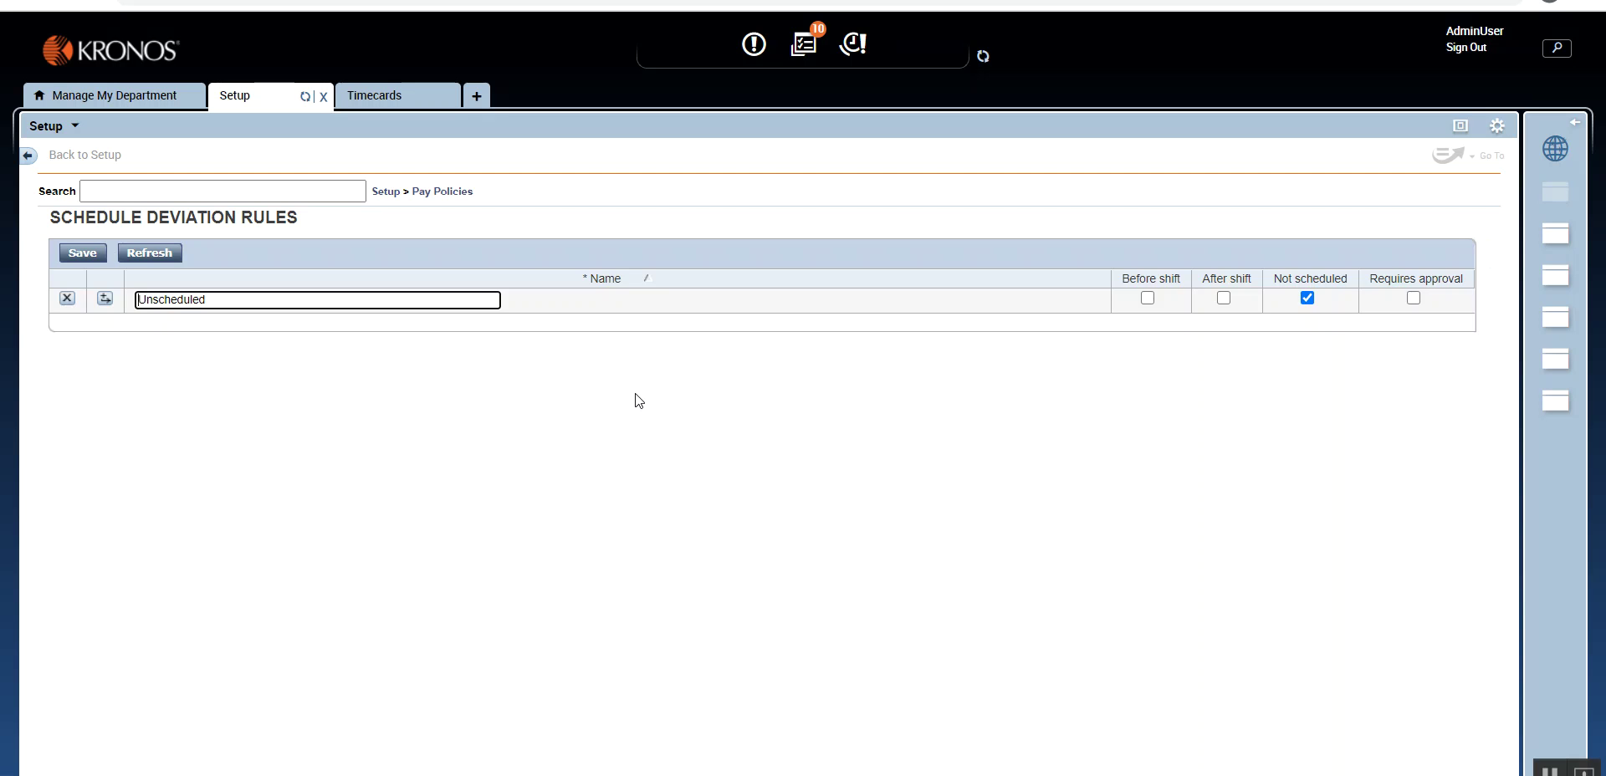
left_click(450, 194)
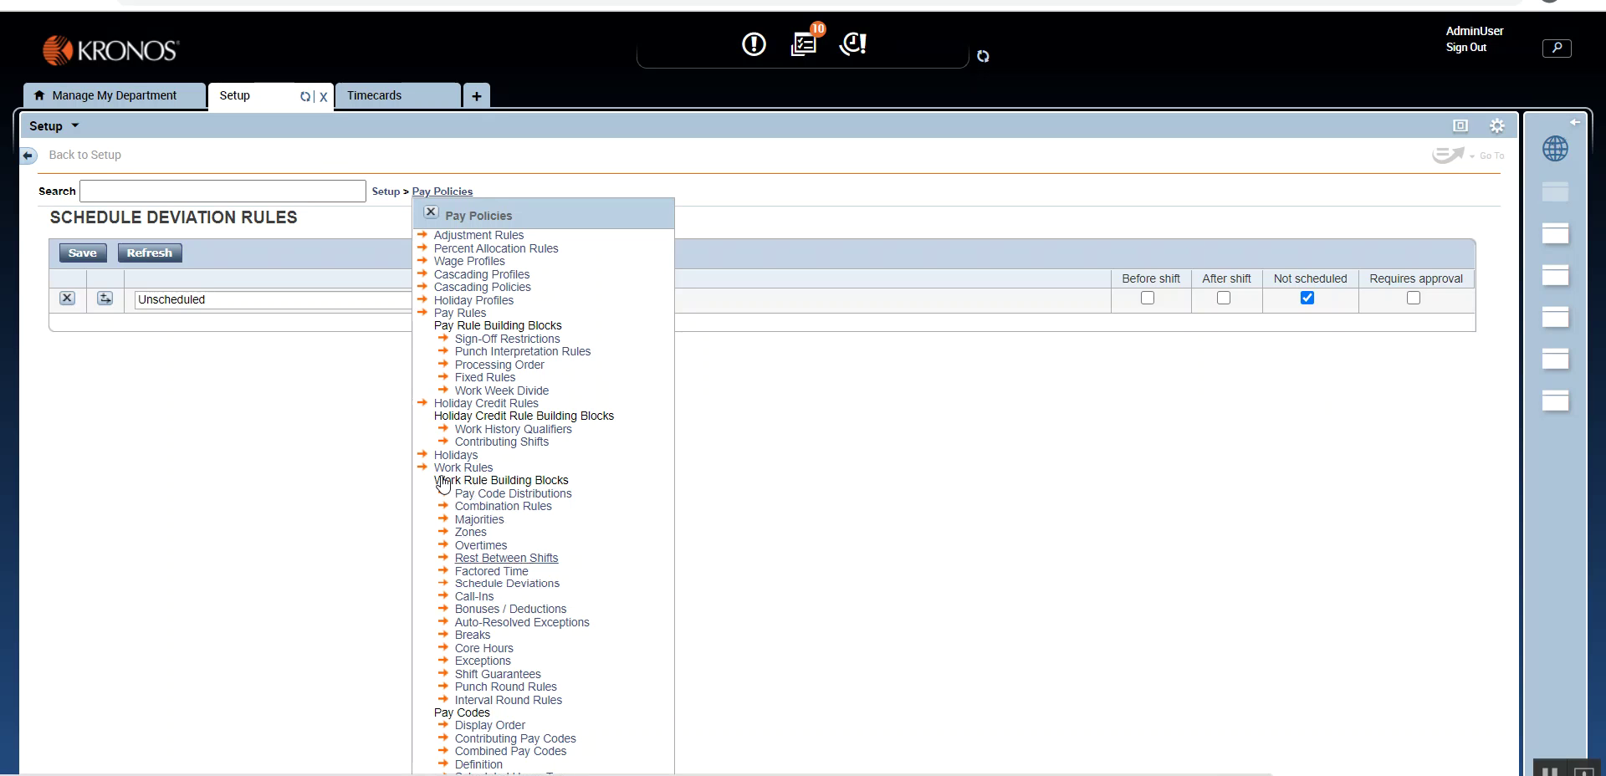
left_click(353, 97)
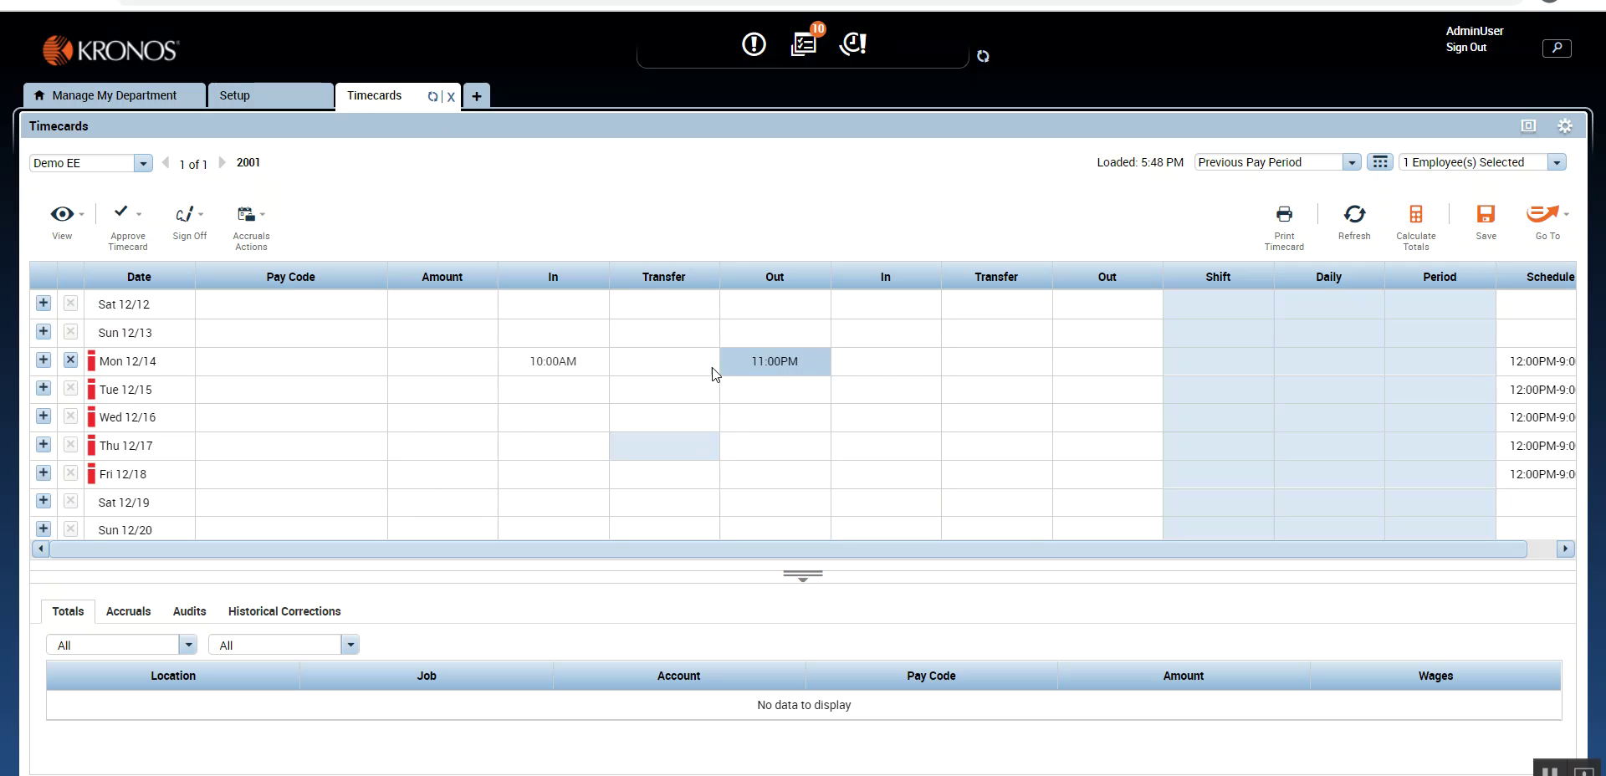
left_click(230, 95)
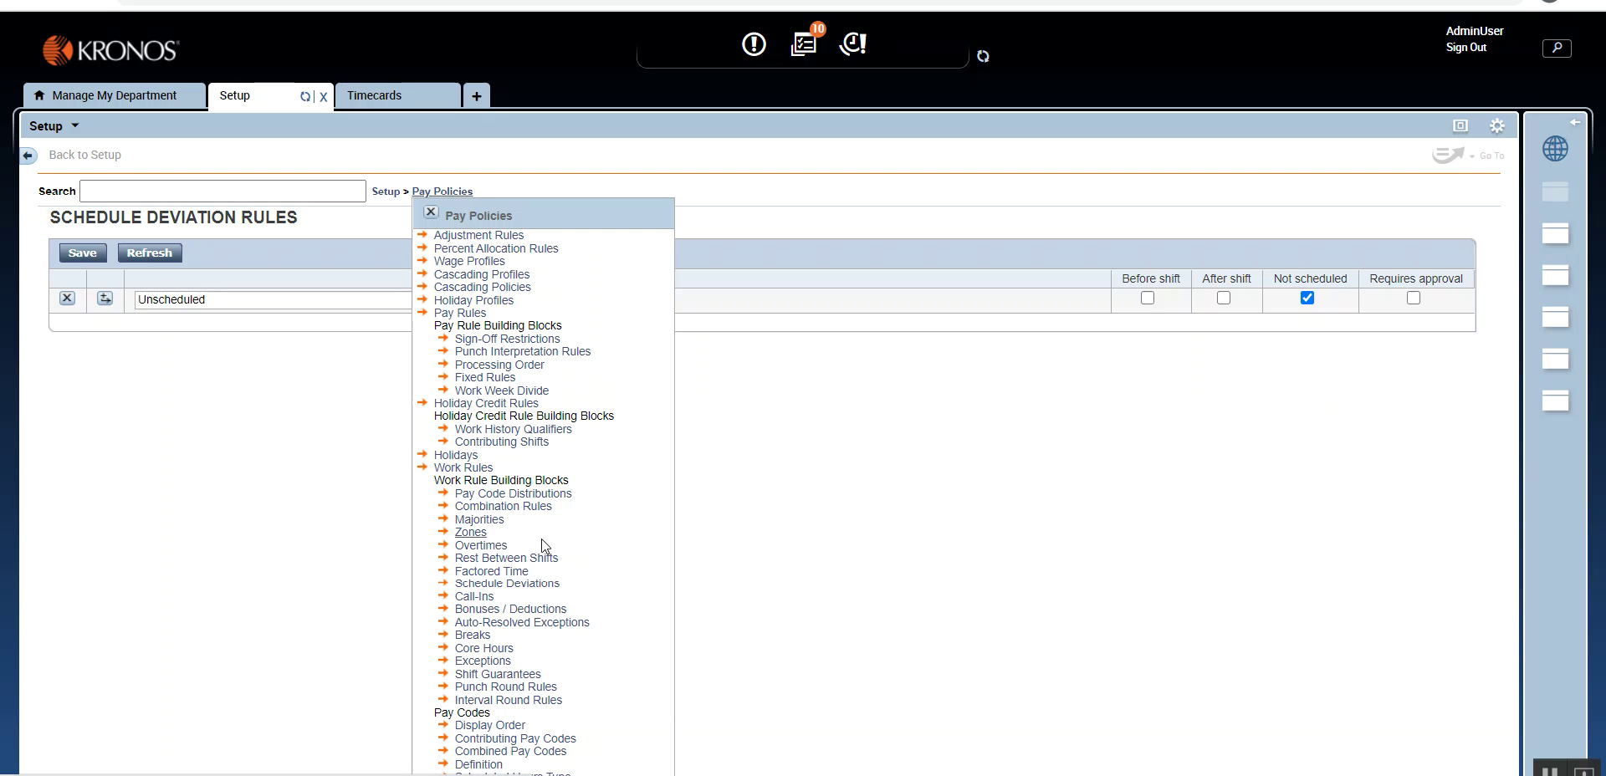
left_click(403, 97)
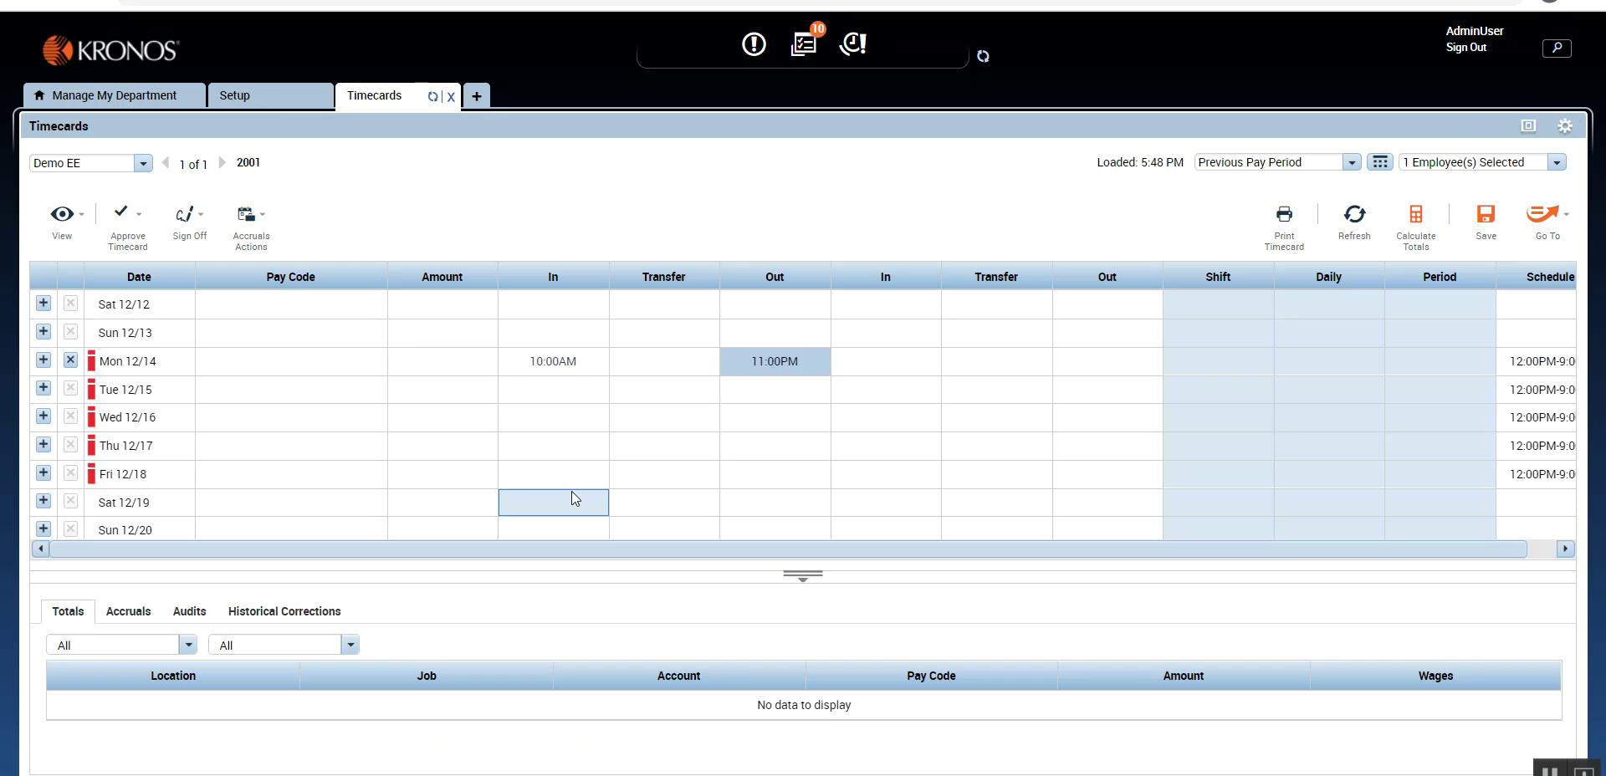
Step: Calculate the timecard totals with the Mon 12/14 punches entered
left_click(1413, 213)
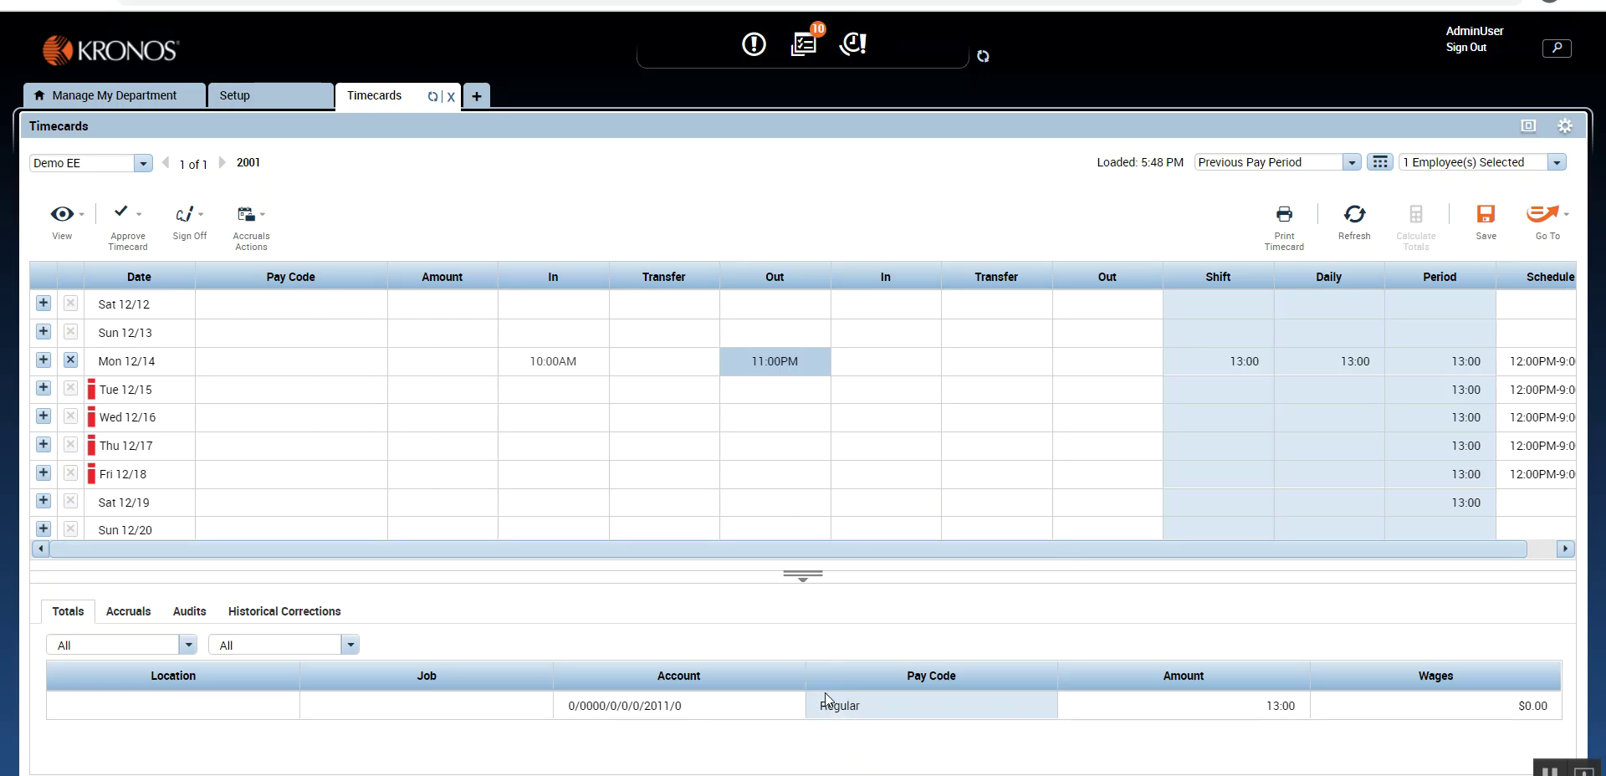
Step: Start a new combination rule in the Setup pay policies and name it Demo
left_click(273, 110)
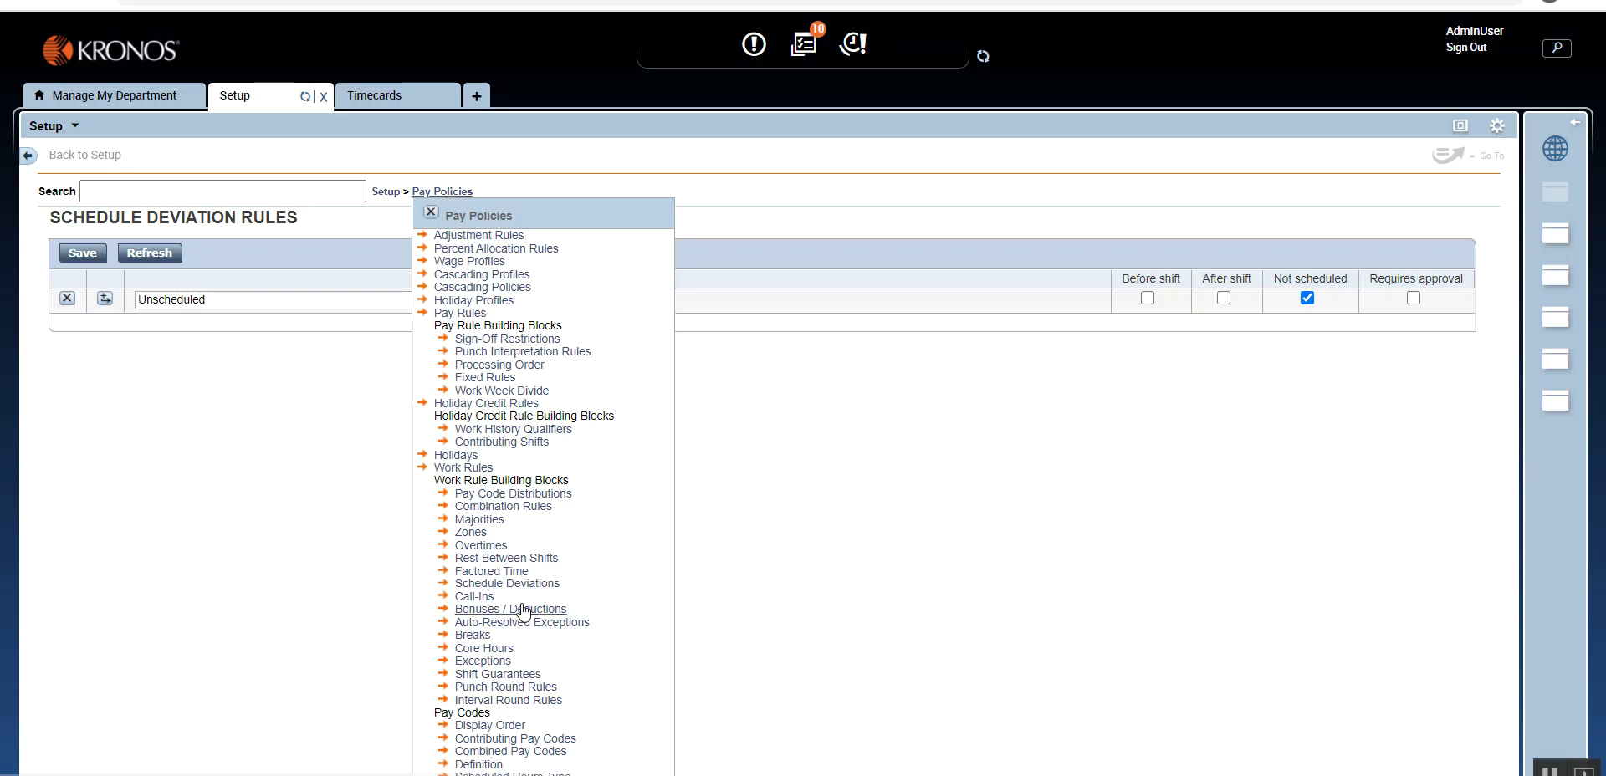
left_click(505, 507)
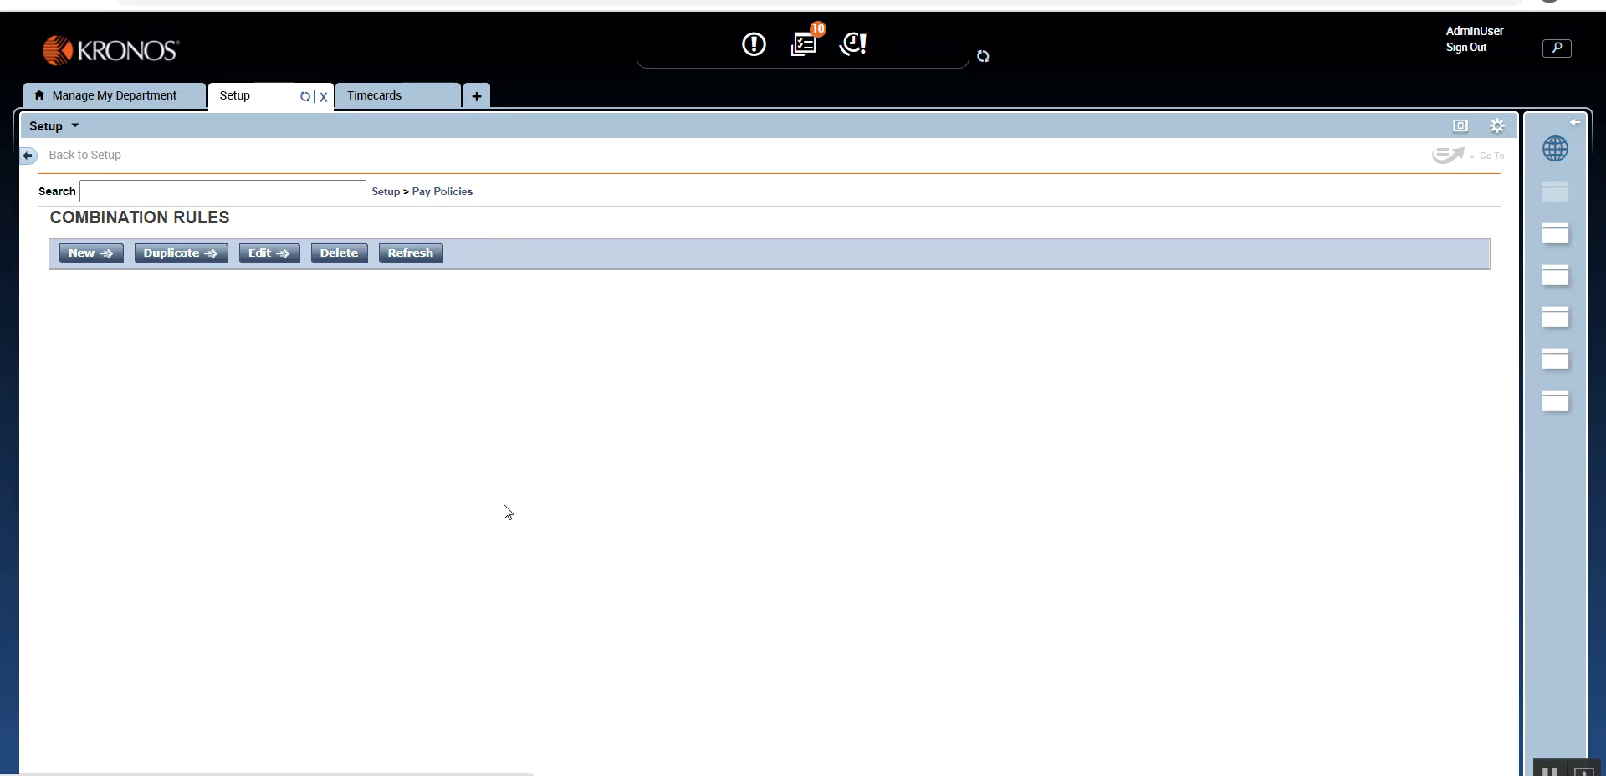
left_click(77, 261)
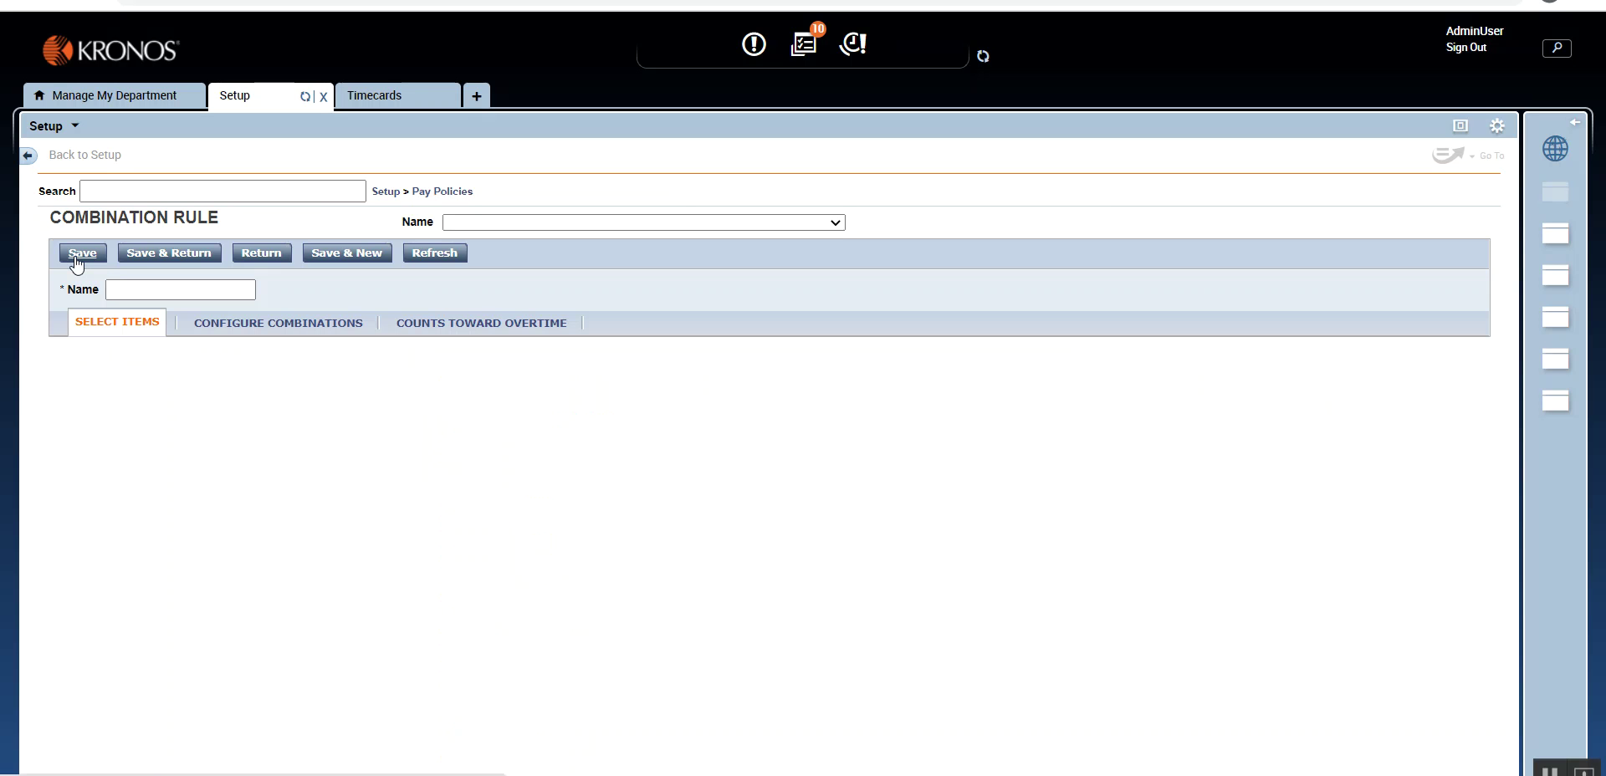
key("Tab")
key("Tab")
key("Tab")
key("Tab")
key("Tab")
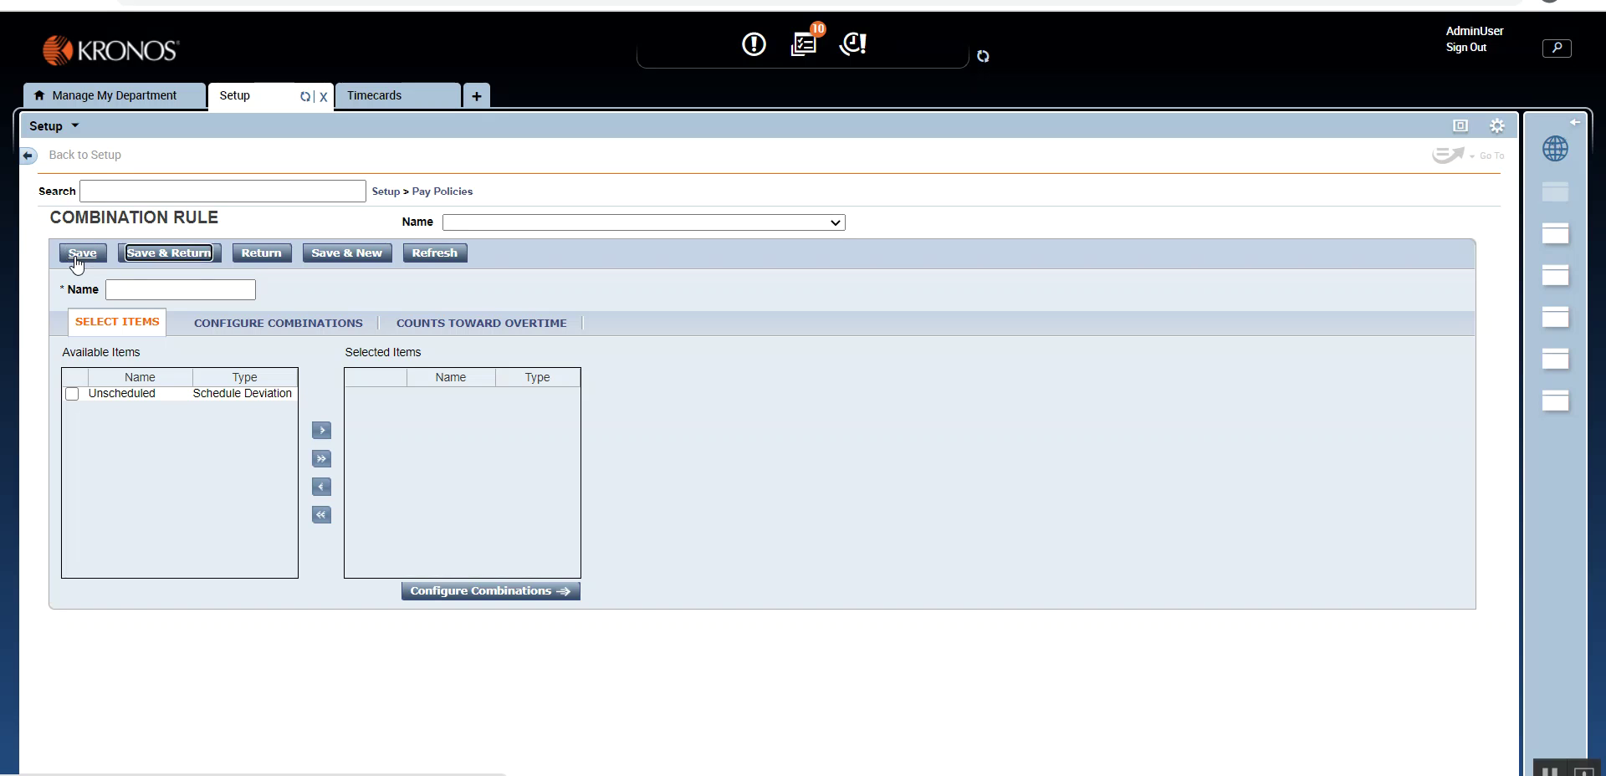
key("Tab")
type("Demo")
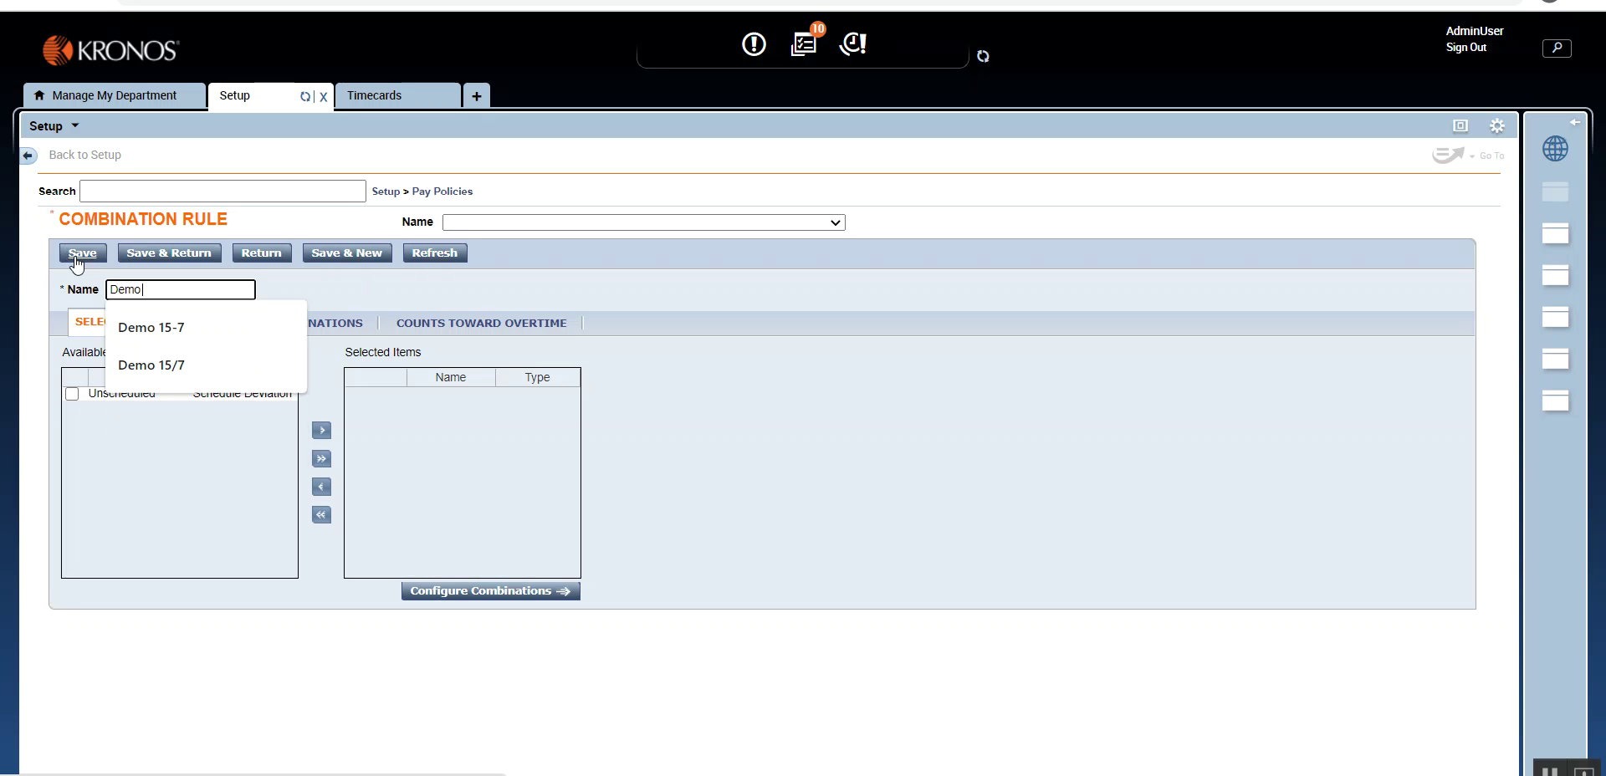
left_click(151, 331)
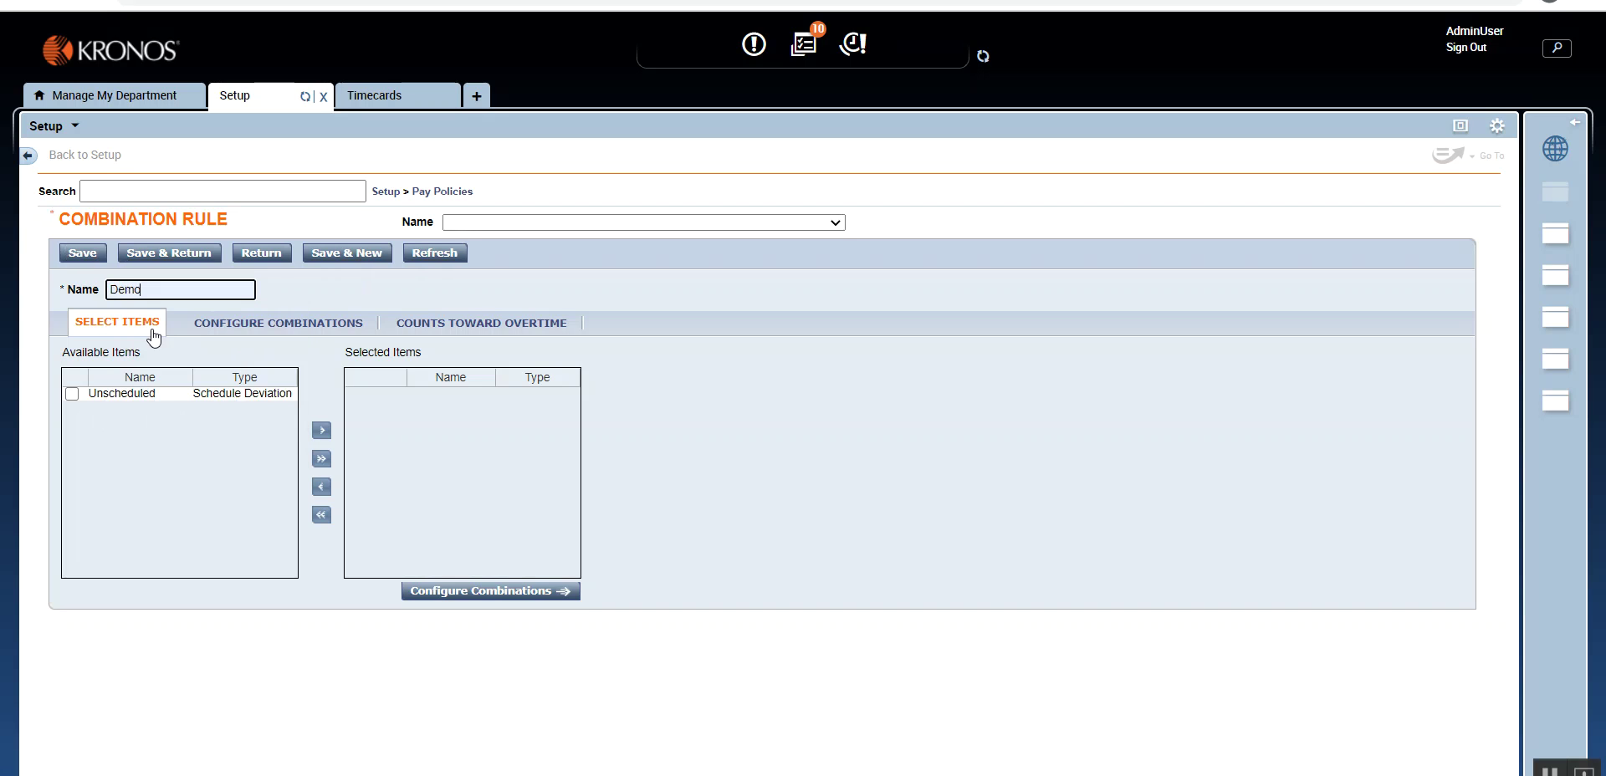
Step: Add the Unscheduled schedule deviation to the Demo combination rule's selected items, save the rule and return to the list
left_click(71, 394)
left_click(321, 431)
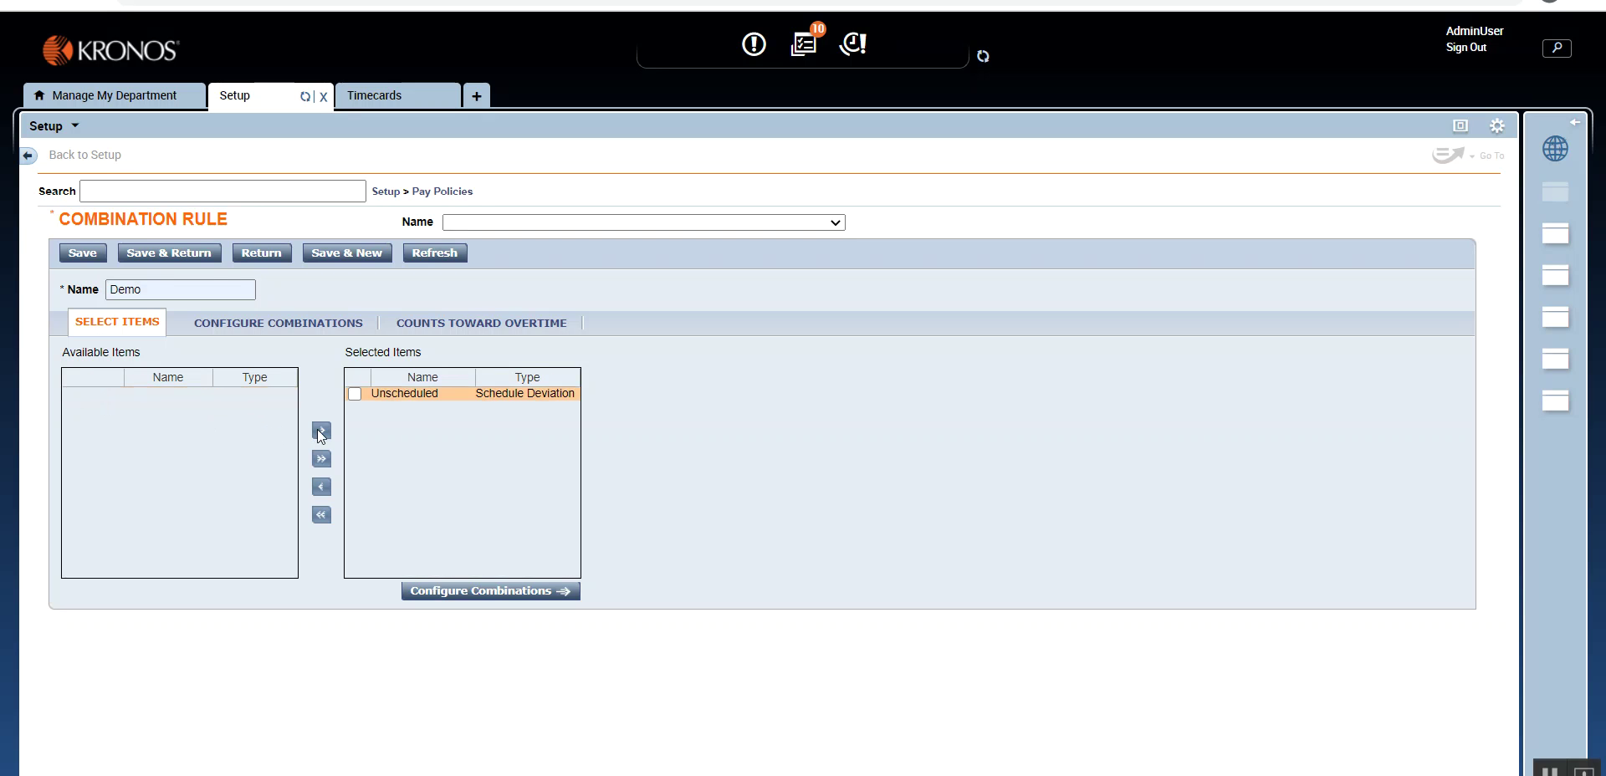
left_click(169, 253)
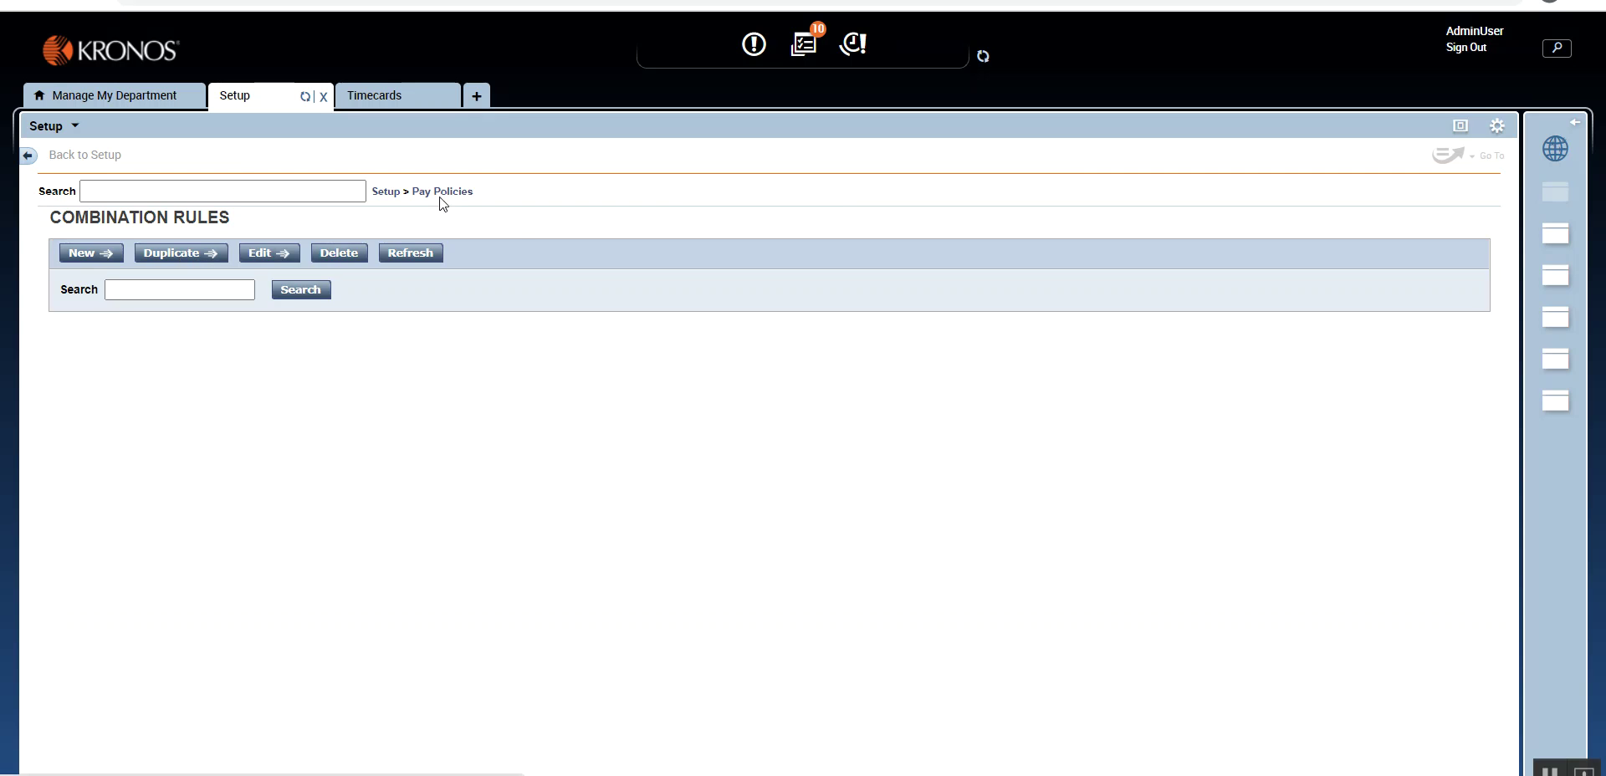
Step: Start a new pay code distribution named Demo that uses the Demo combination rule
left_click(440, 197)
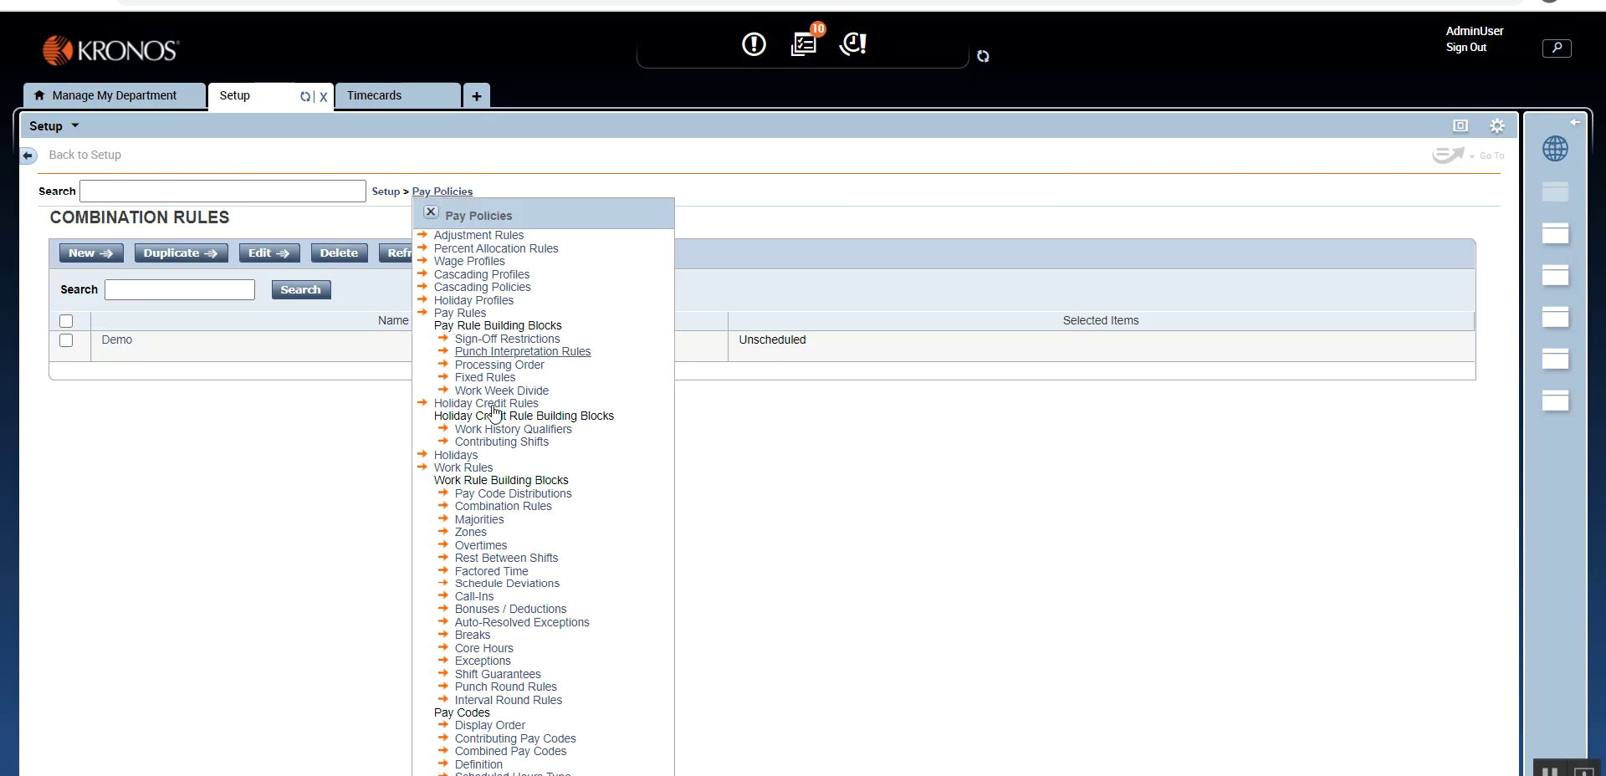
left_click(512, 494)
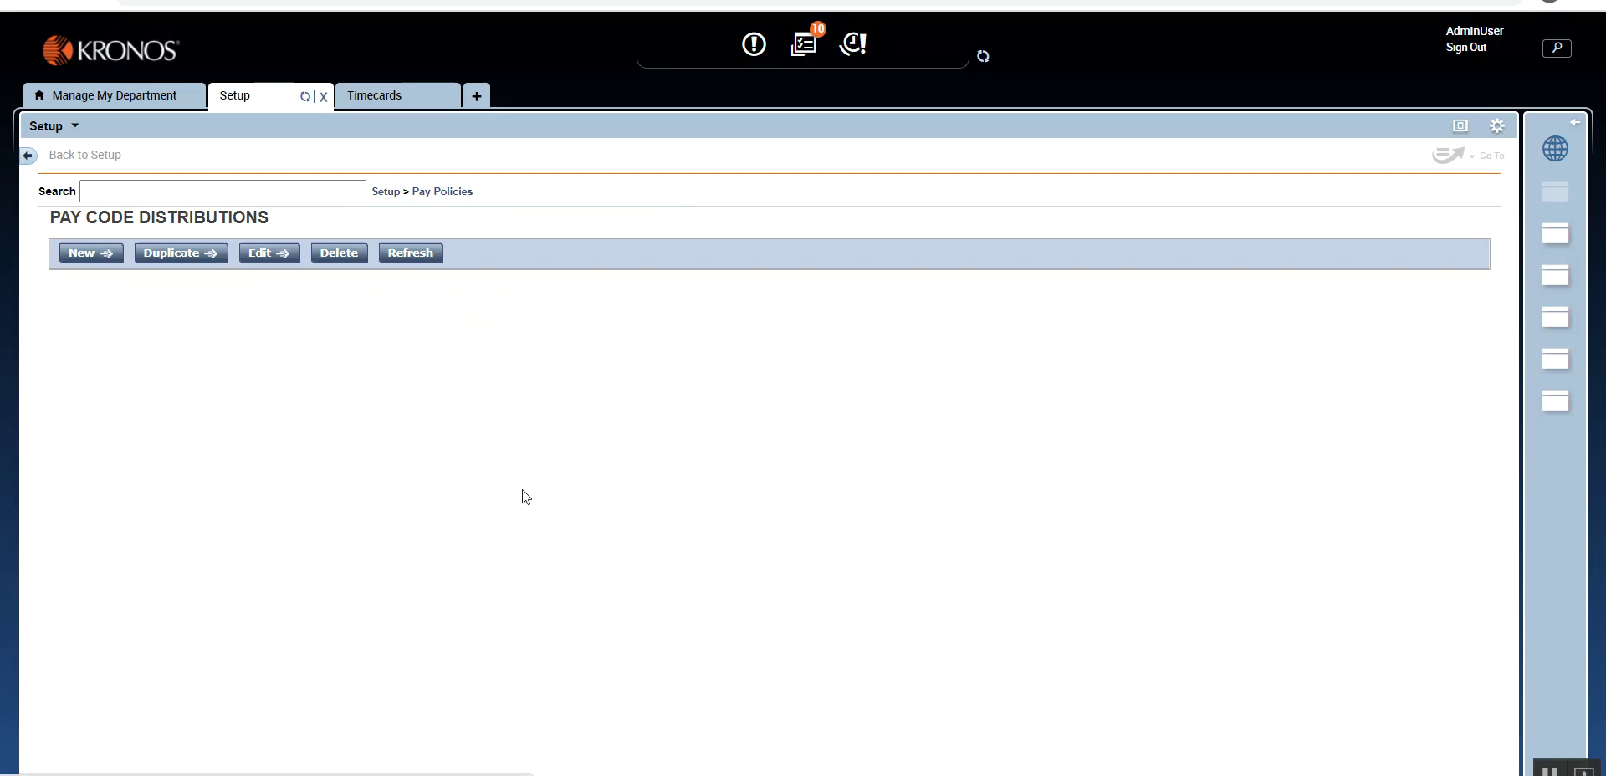
left_click(80, 256)
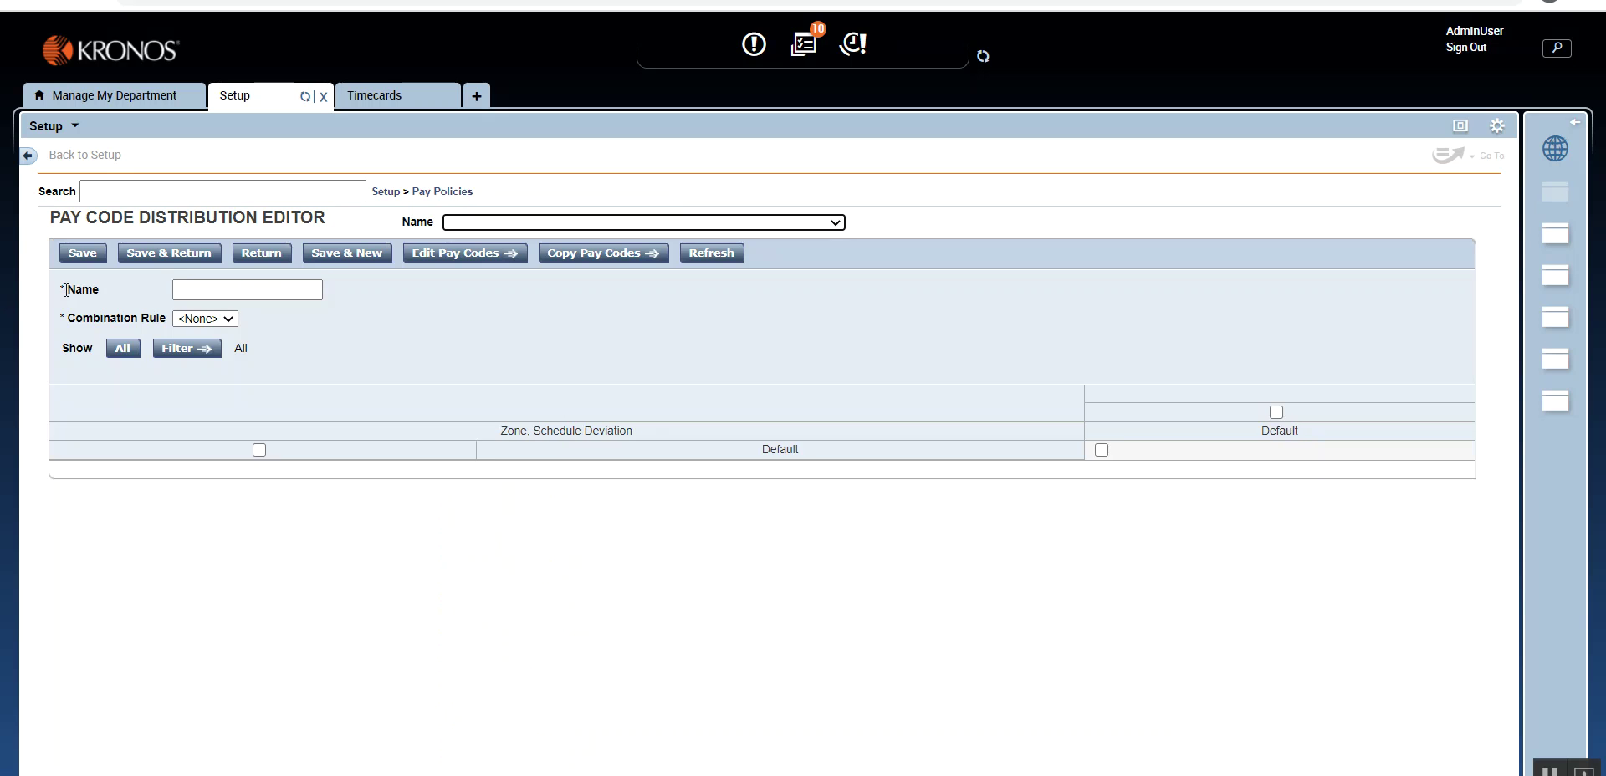
left_click(254, 290)
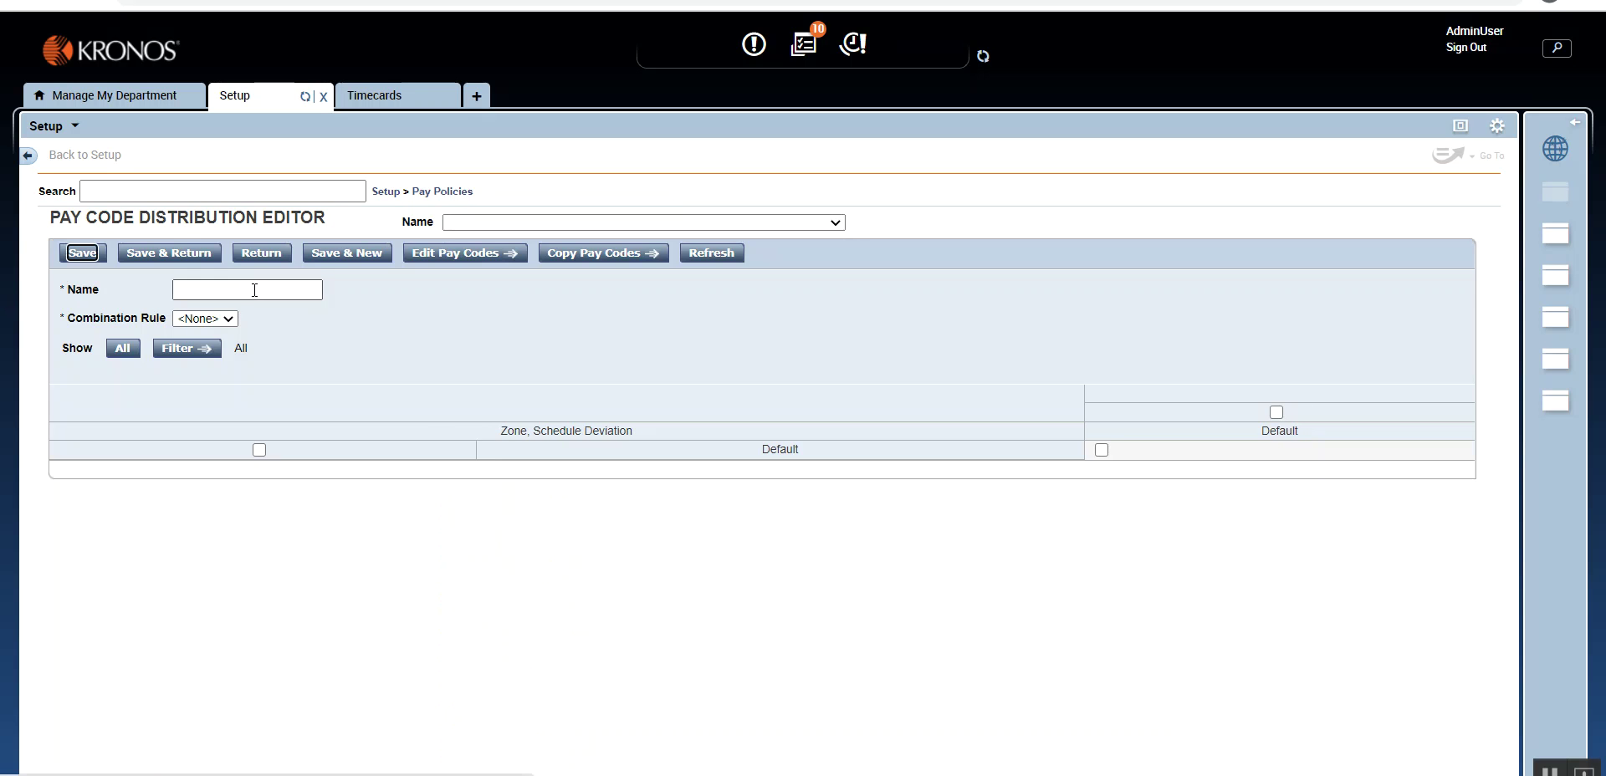
type("Demo")
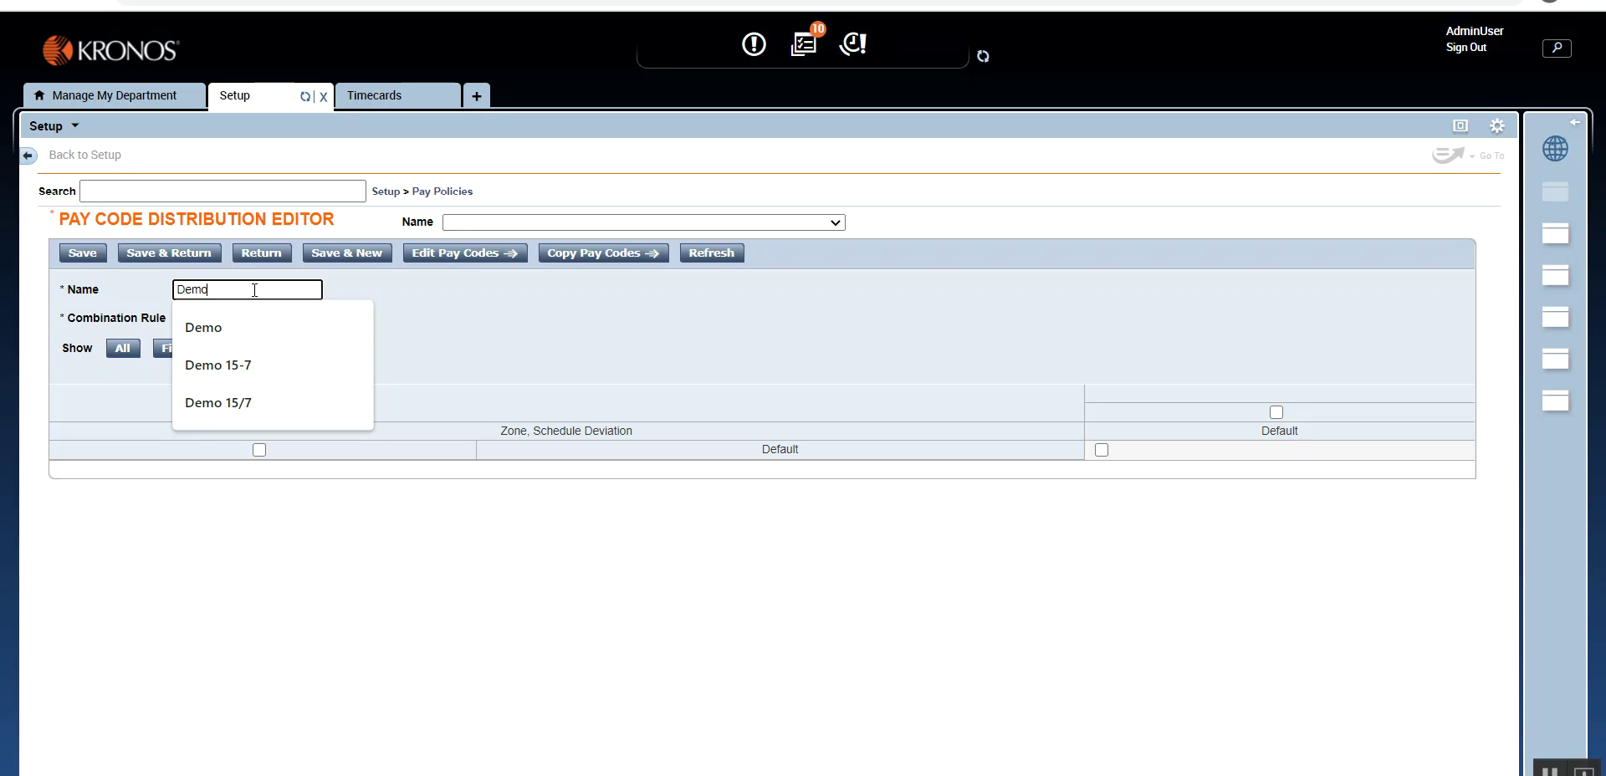
left_click(231, 326)
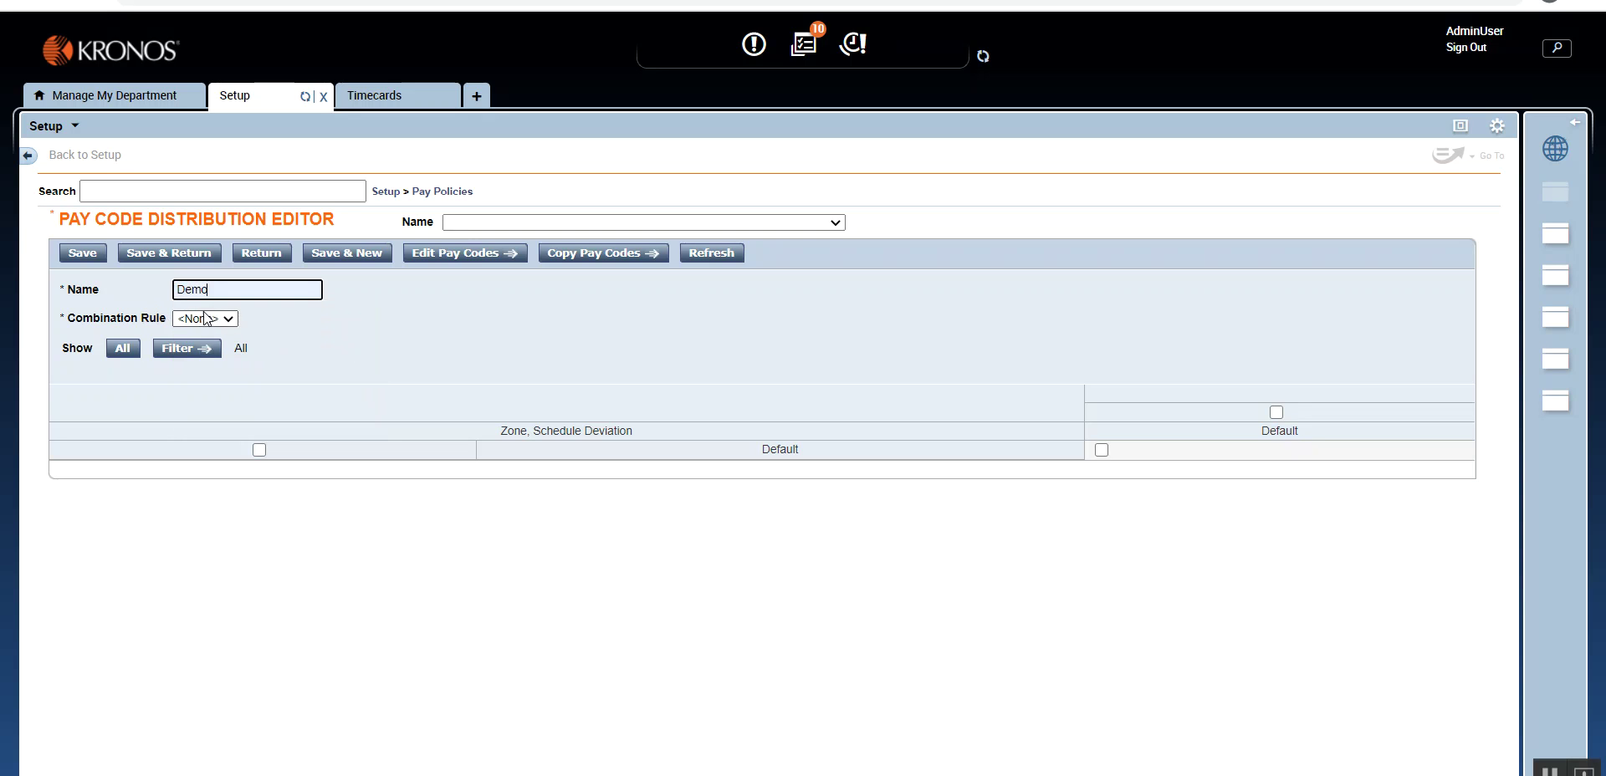
left_click(229, 317)
left_click(209, 350)
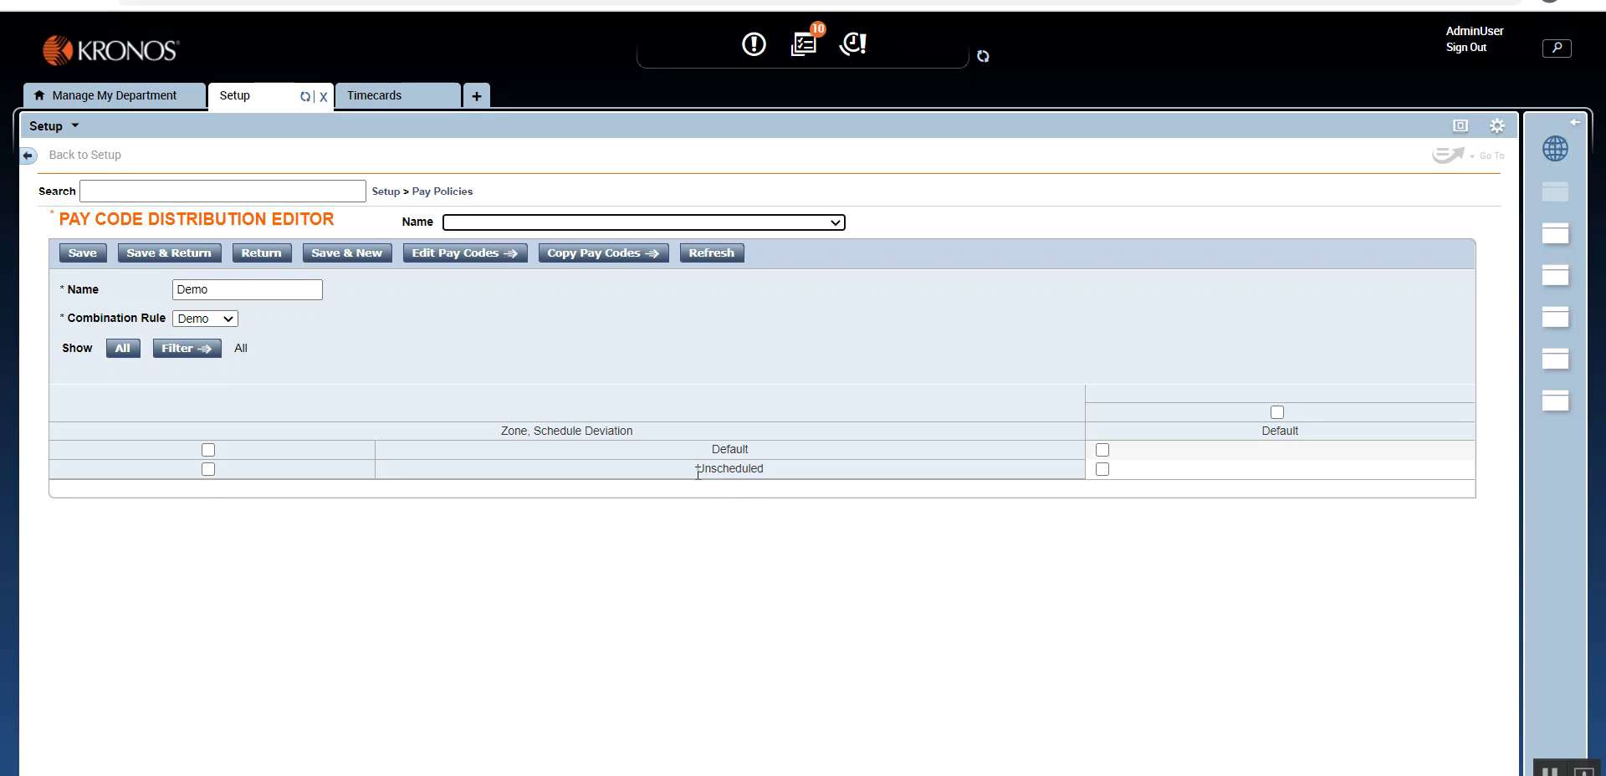
Step: Assign the Normal Hours pay code to the Default row of the Demo pay code distribution
left_click_drag(701, 471, 776, 469)
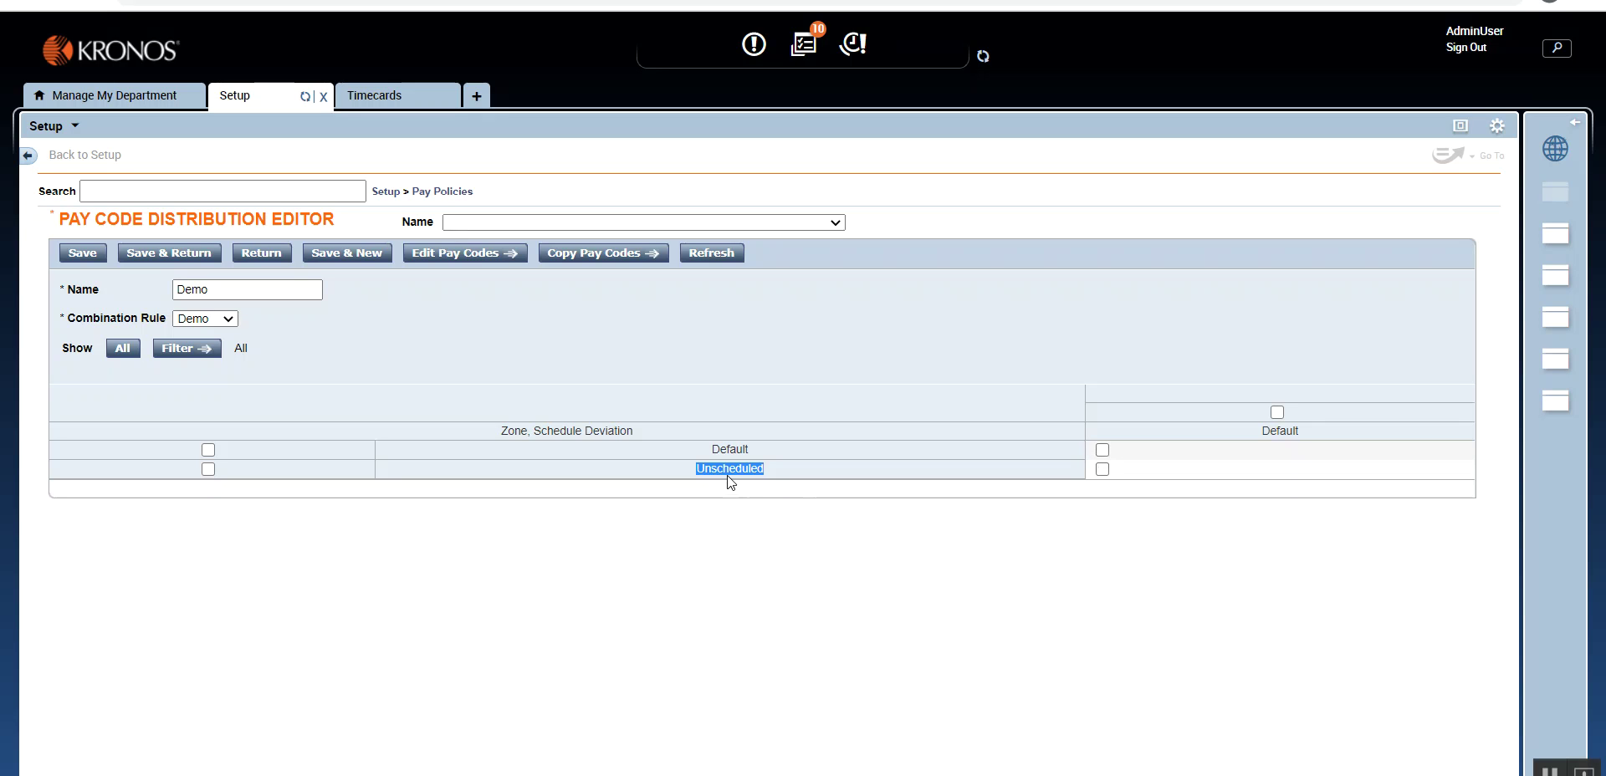
left_click(1103, 450)
left_click(467, 252)
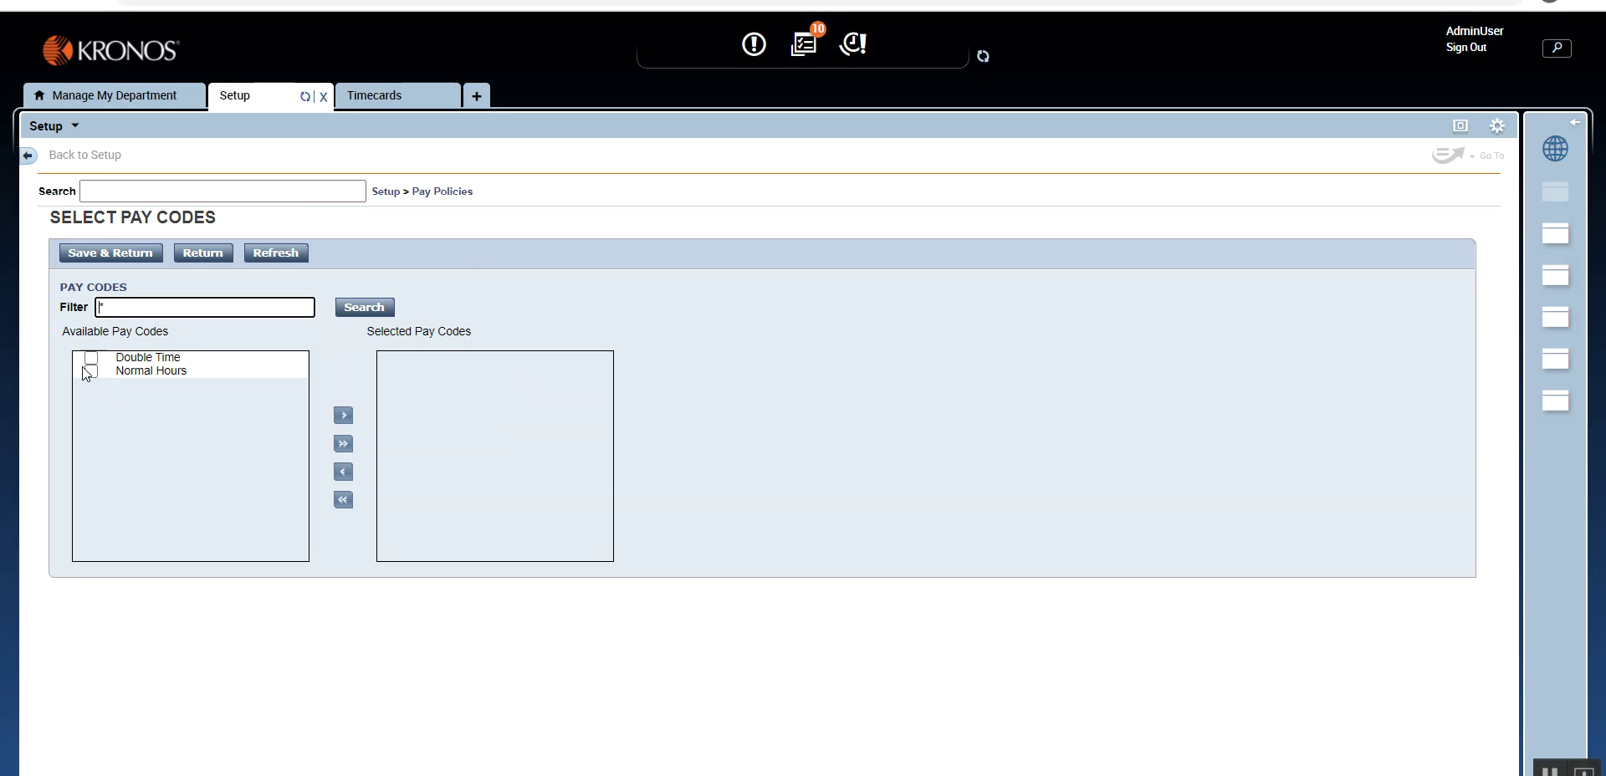
left_click(89, 371)
left_click(343, 415)
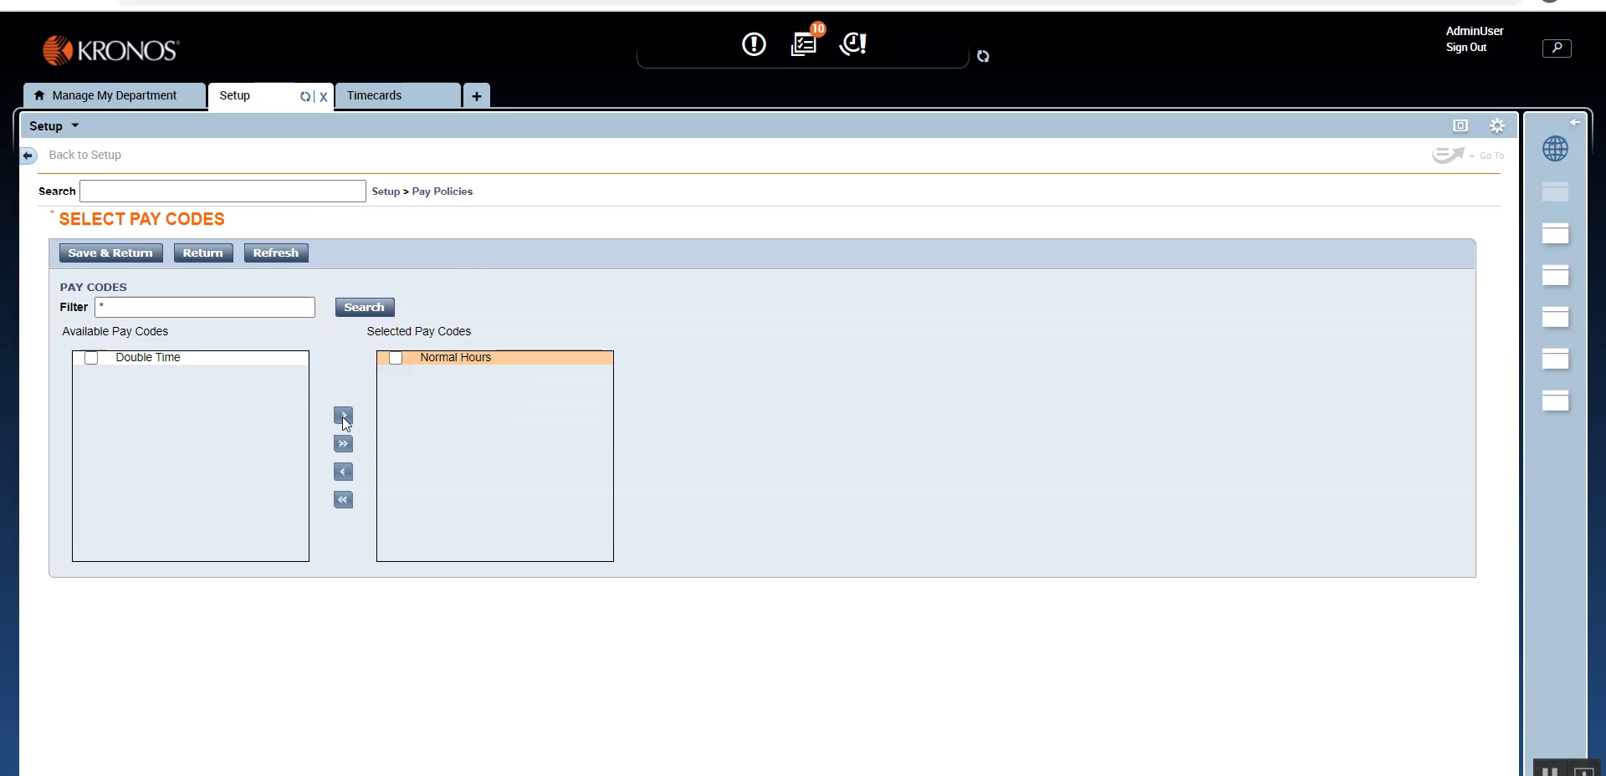
left_click(117, 254)
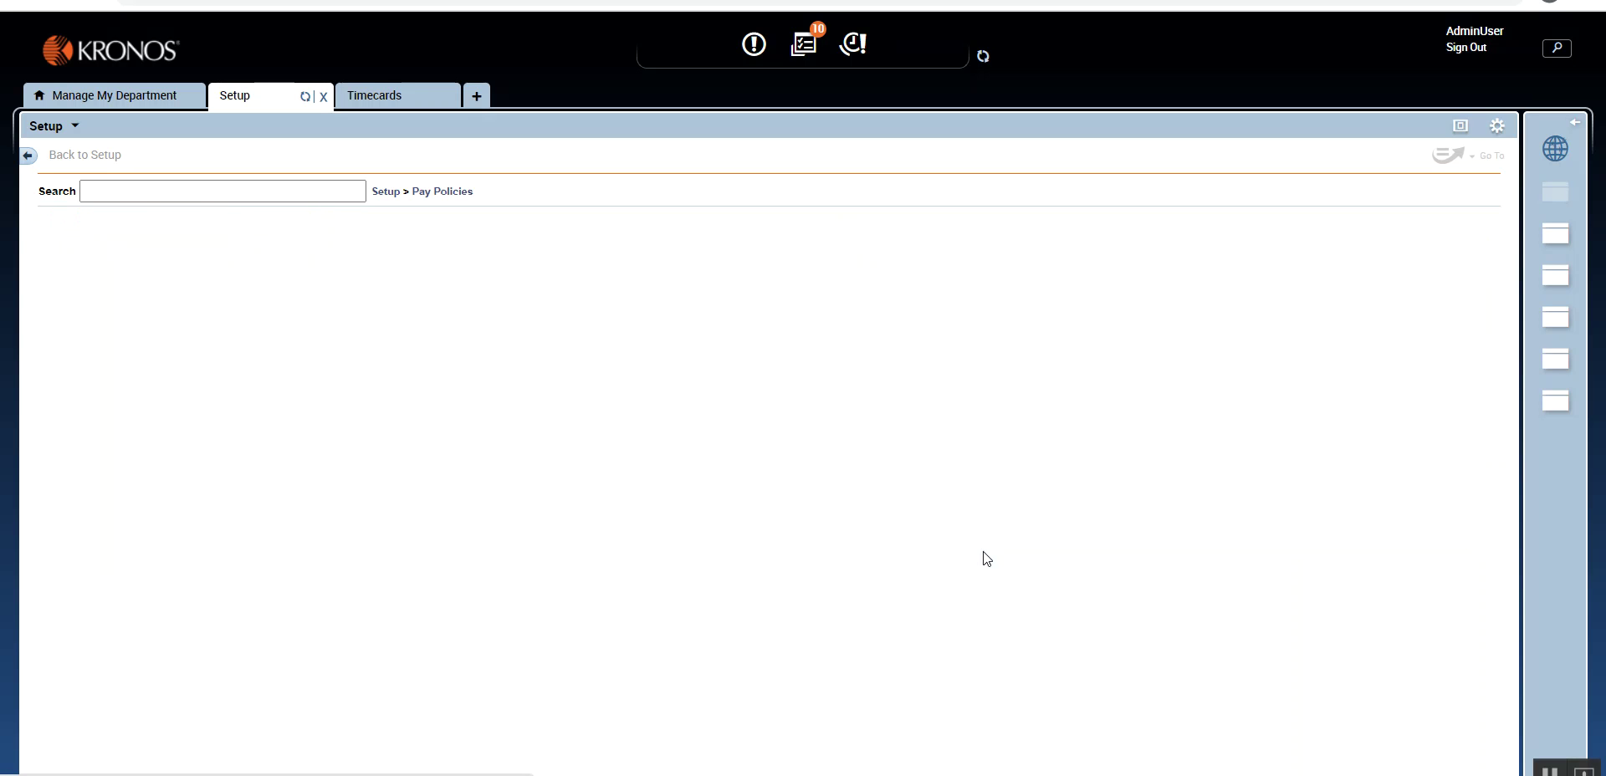
Step: Assign the Double Time pay code to the Unscheduled row, save the Demo pay code distribution and return to the list
left_click(875, 470)
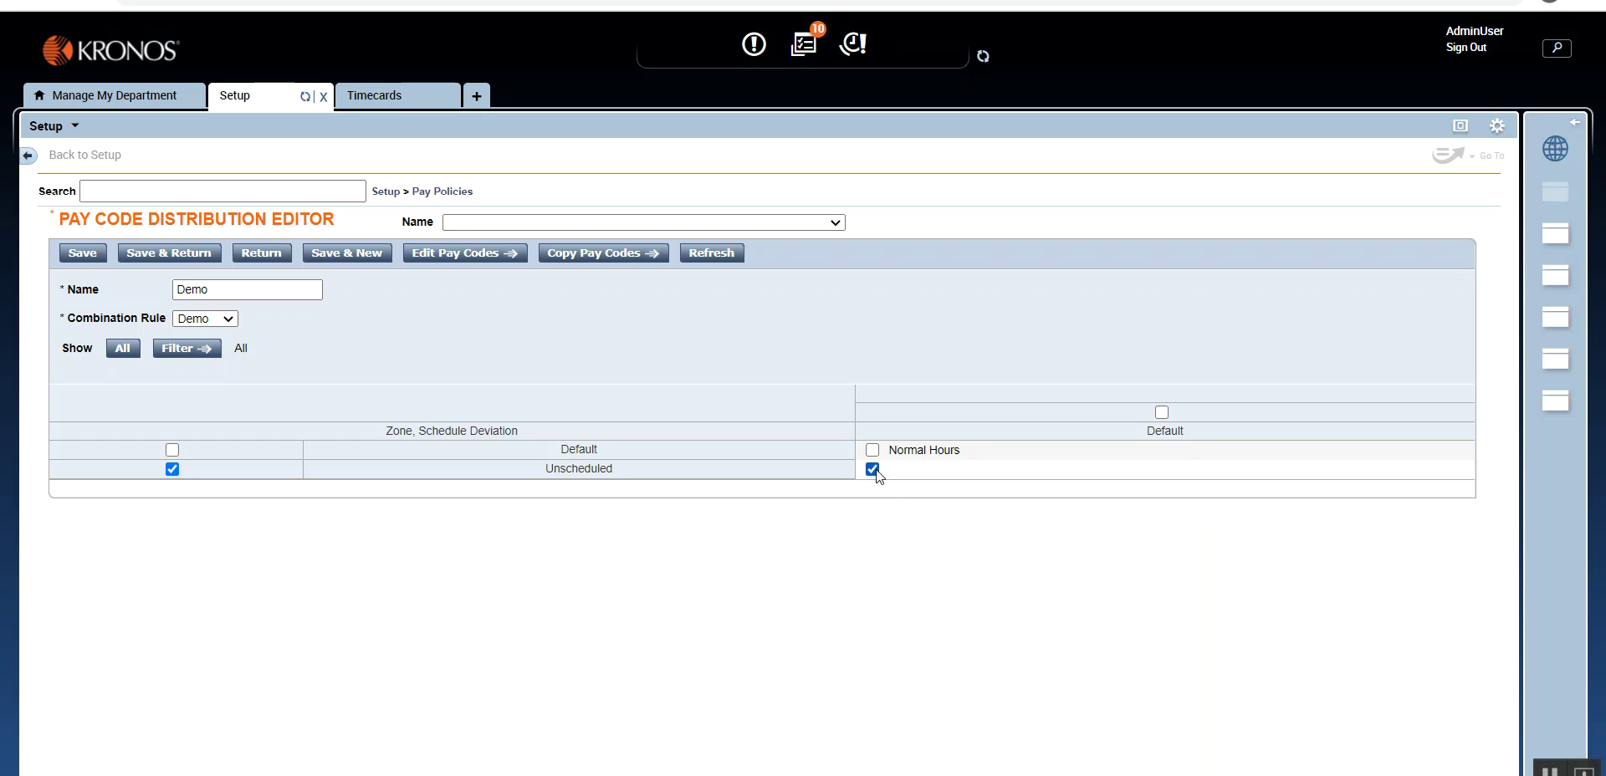
left_click(438, 252)
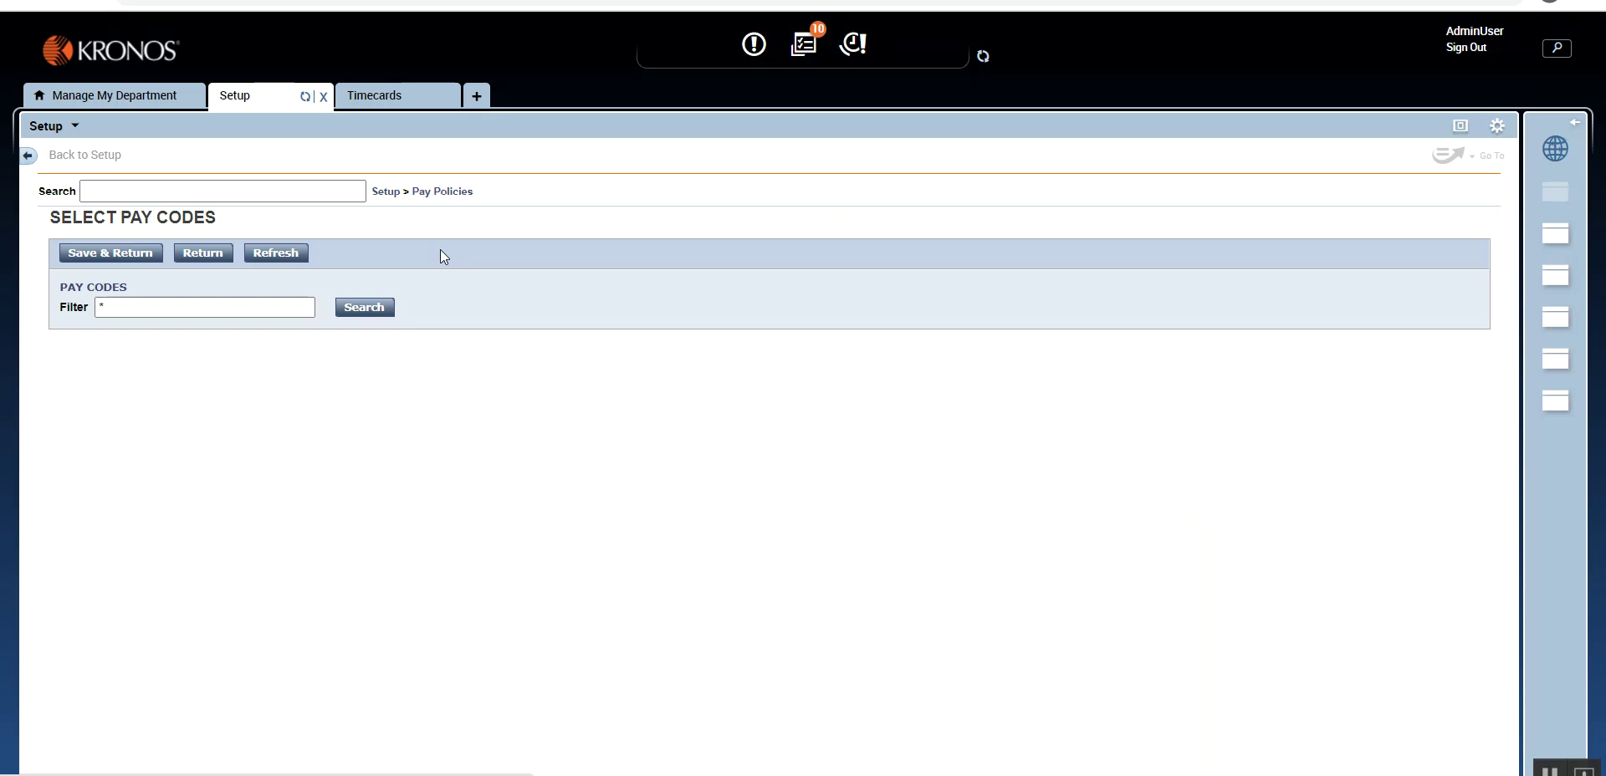
left_click(91, 358)
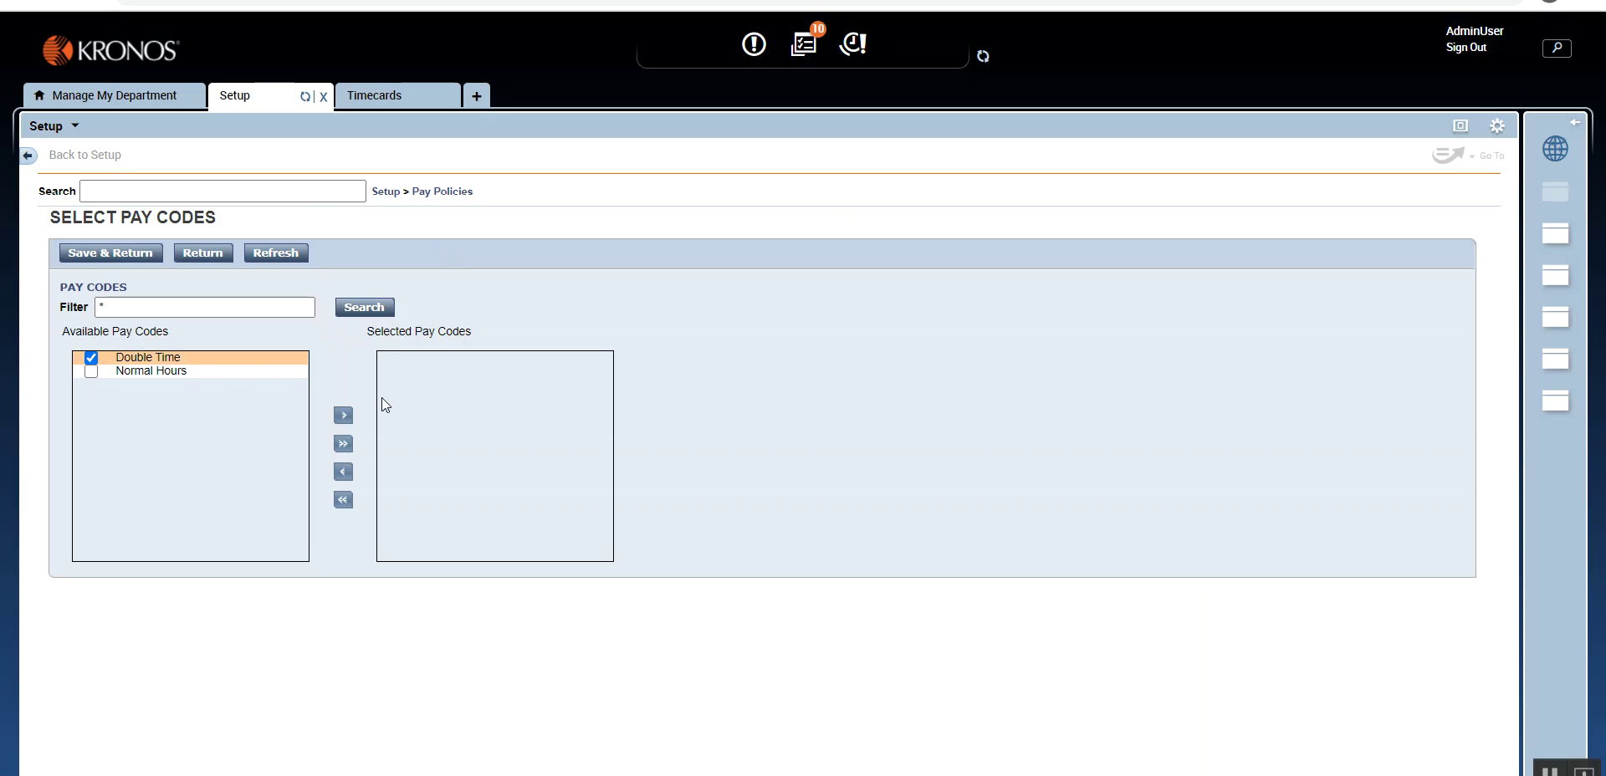
left_click(343, 415)
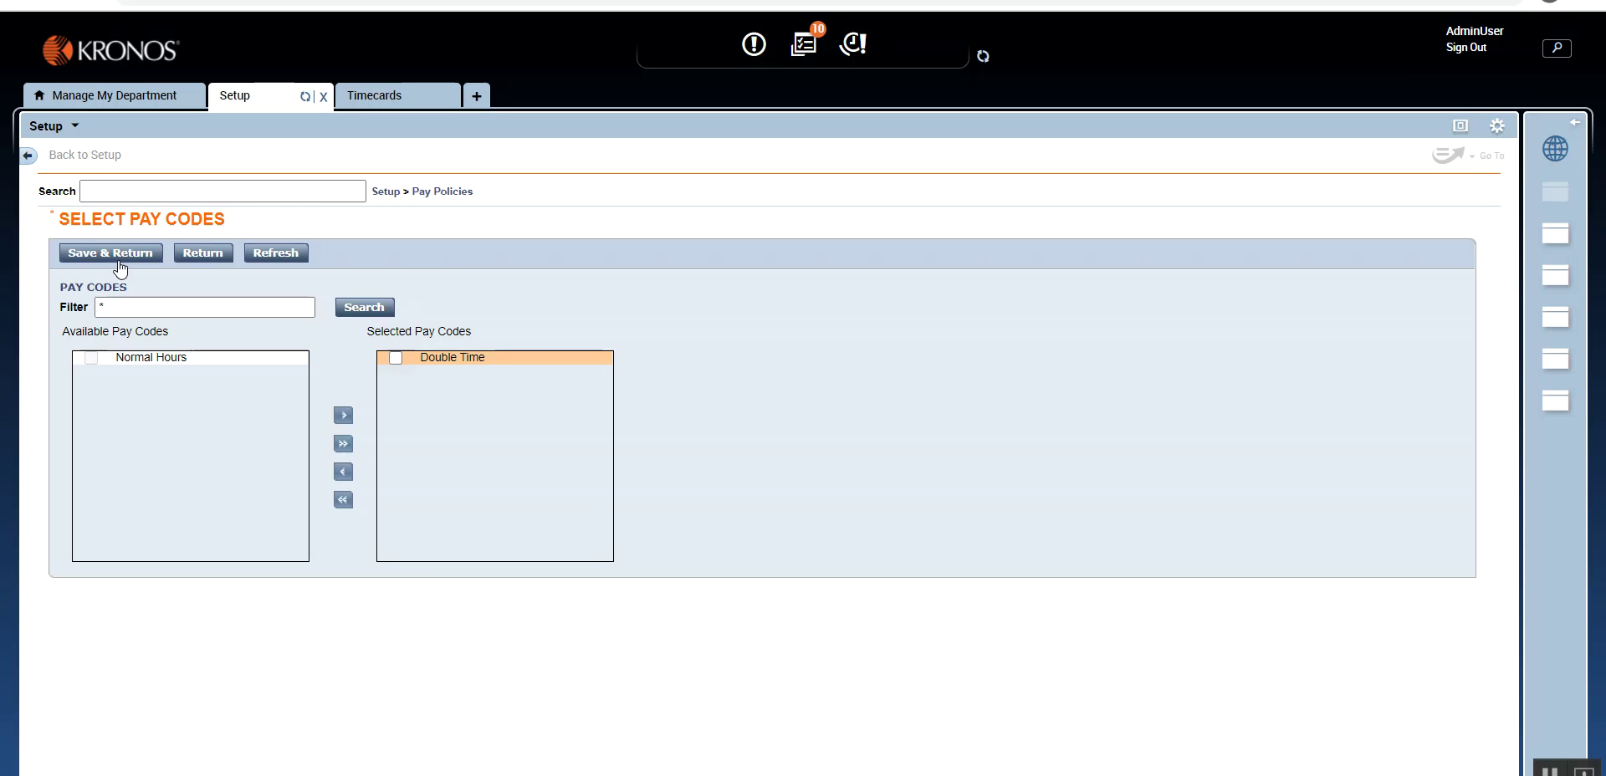
left_click(119, 261)
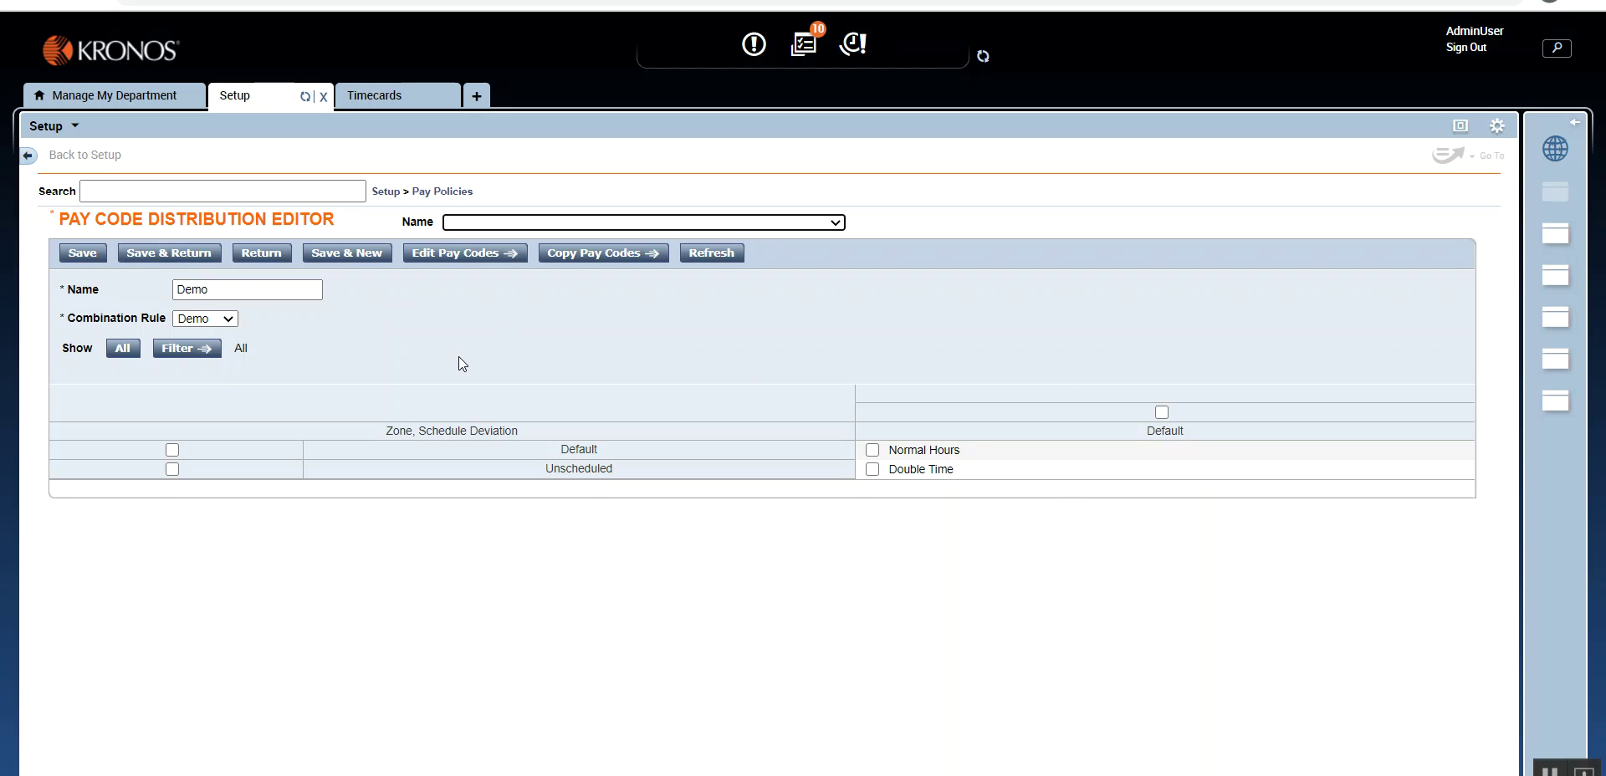
left_click(183, 261)
left_click(167, 255)
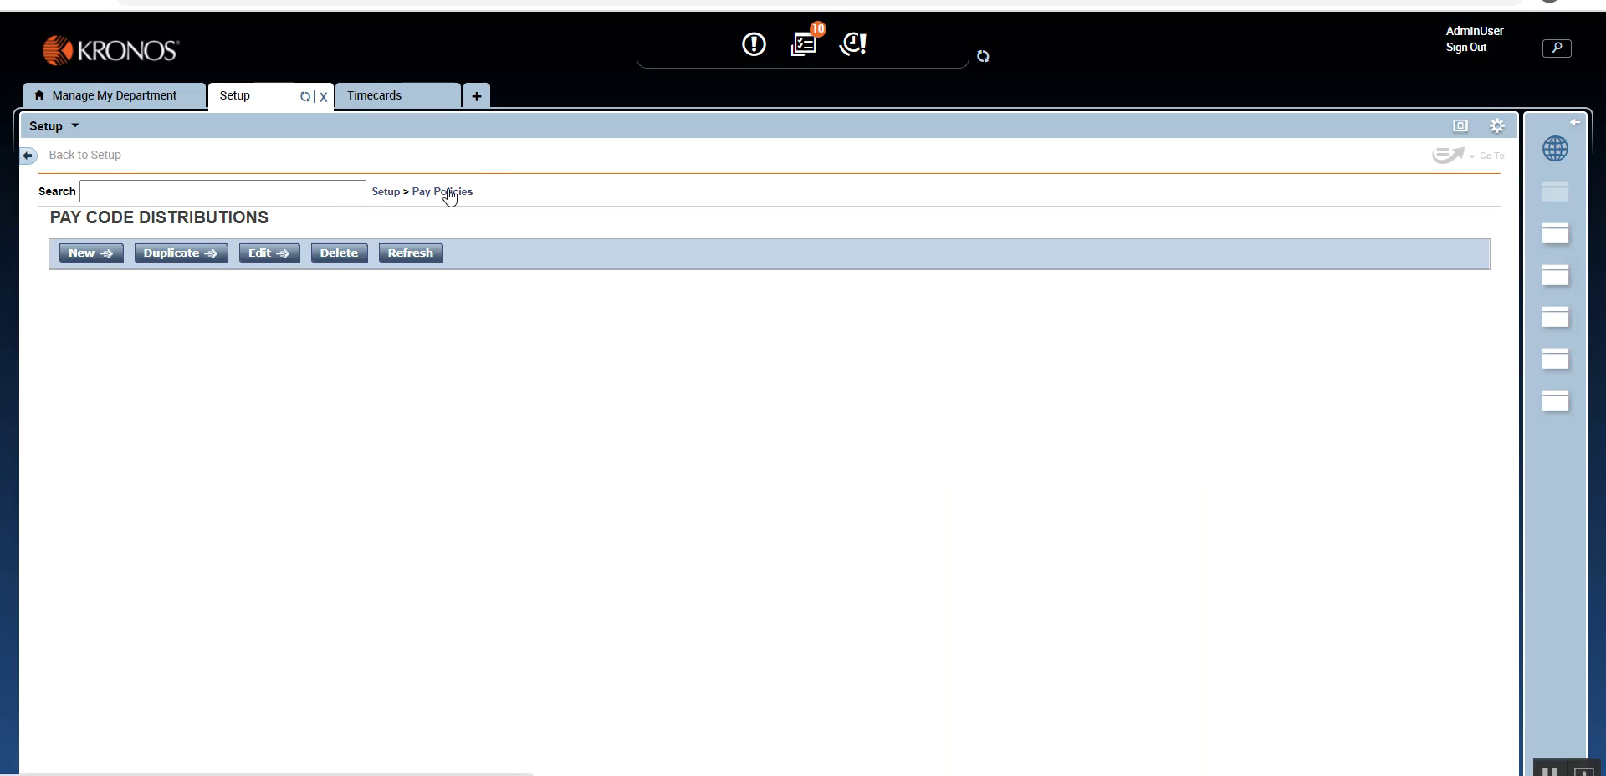
Step: Open the Demo work rule for editing, set its pay code distribution to Demo and accept the change
left_click(430, 197)
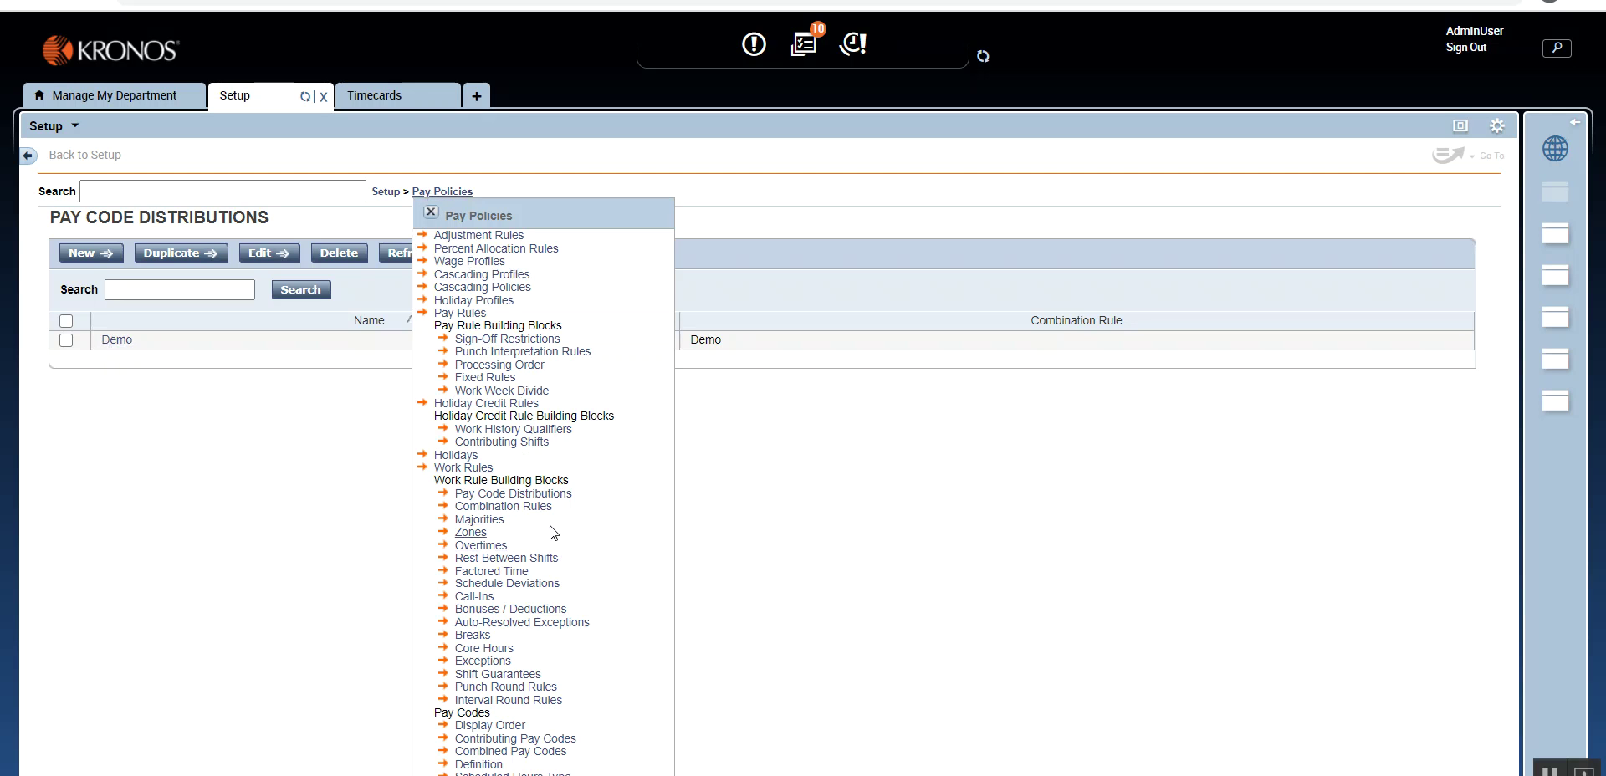
left_click(465, 467)
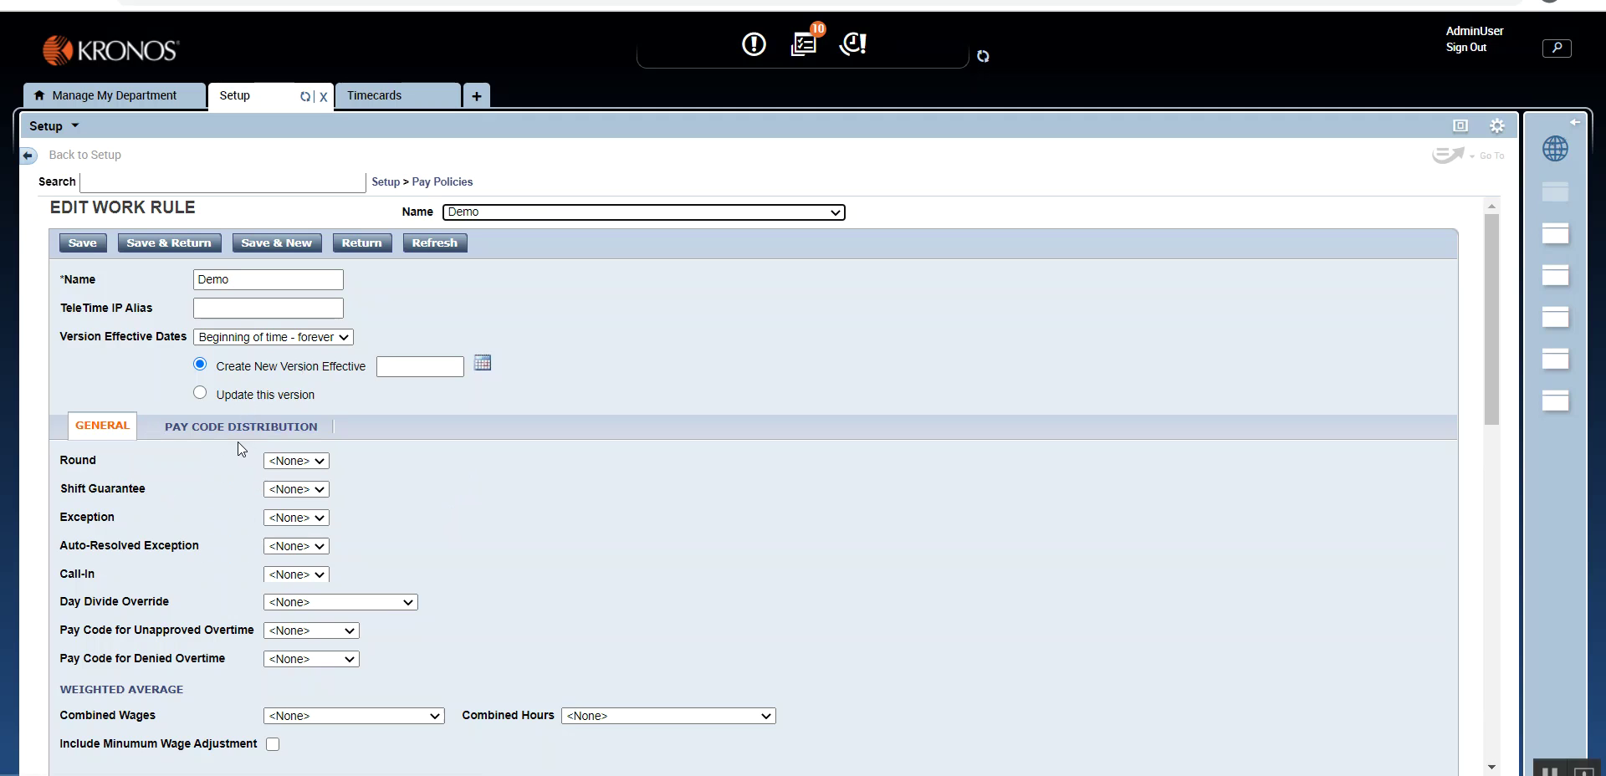
left_click(201, 432)
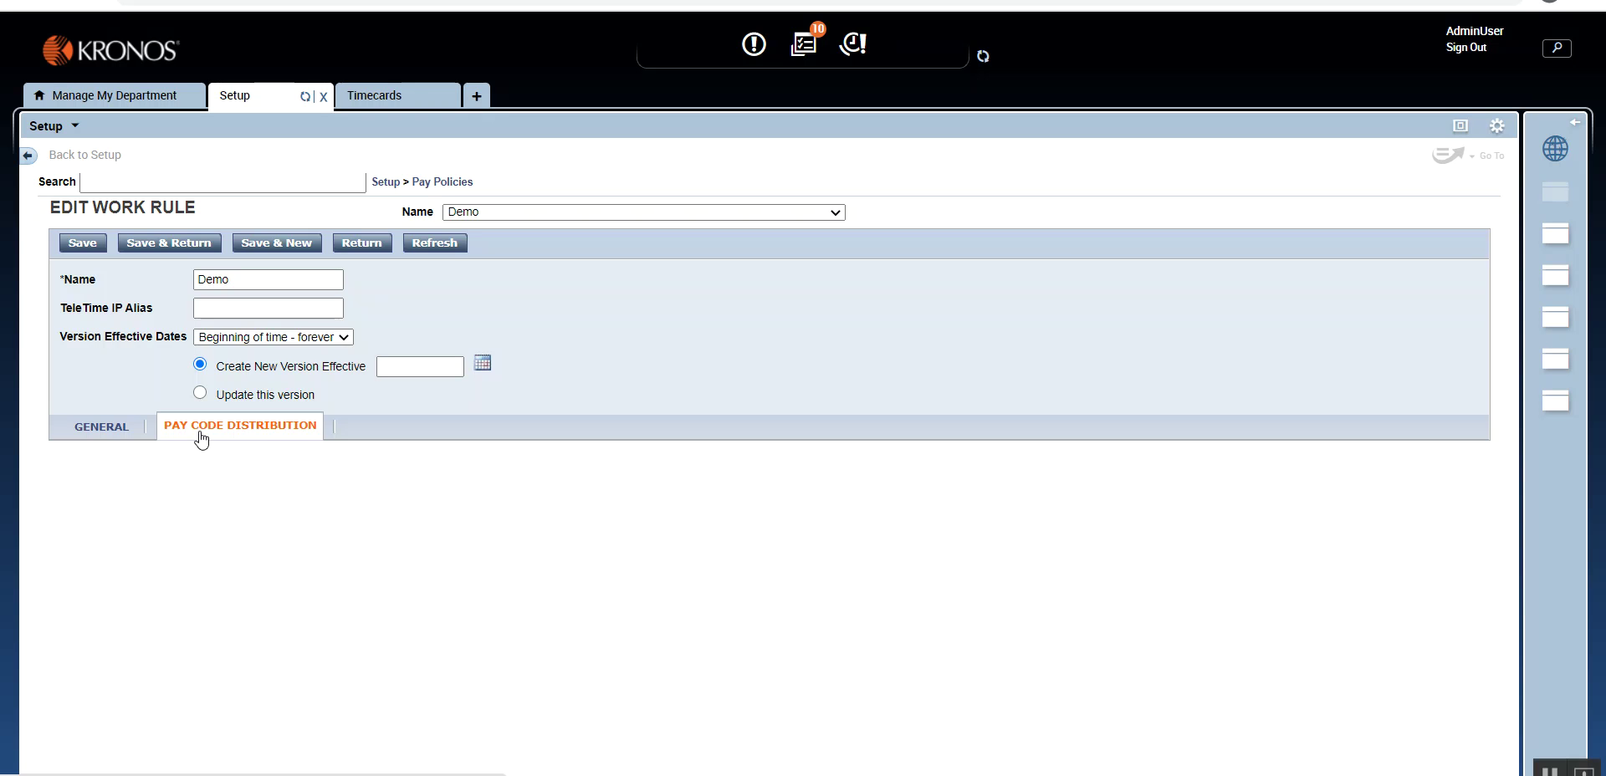
left_click(219, 461)
left_click(234, 490)
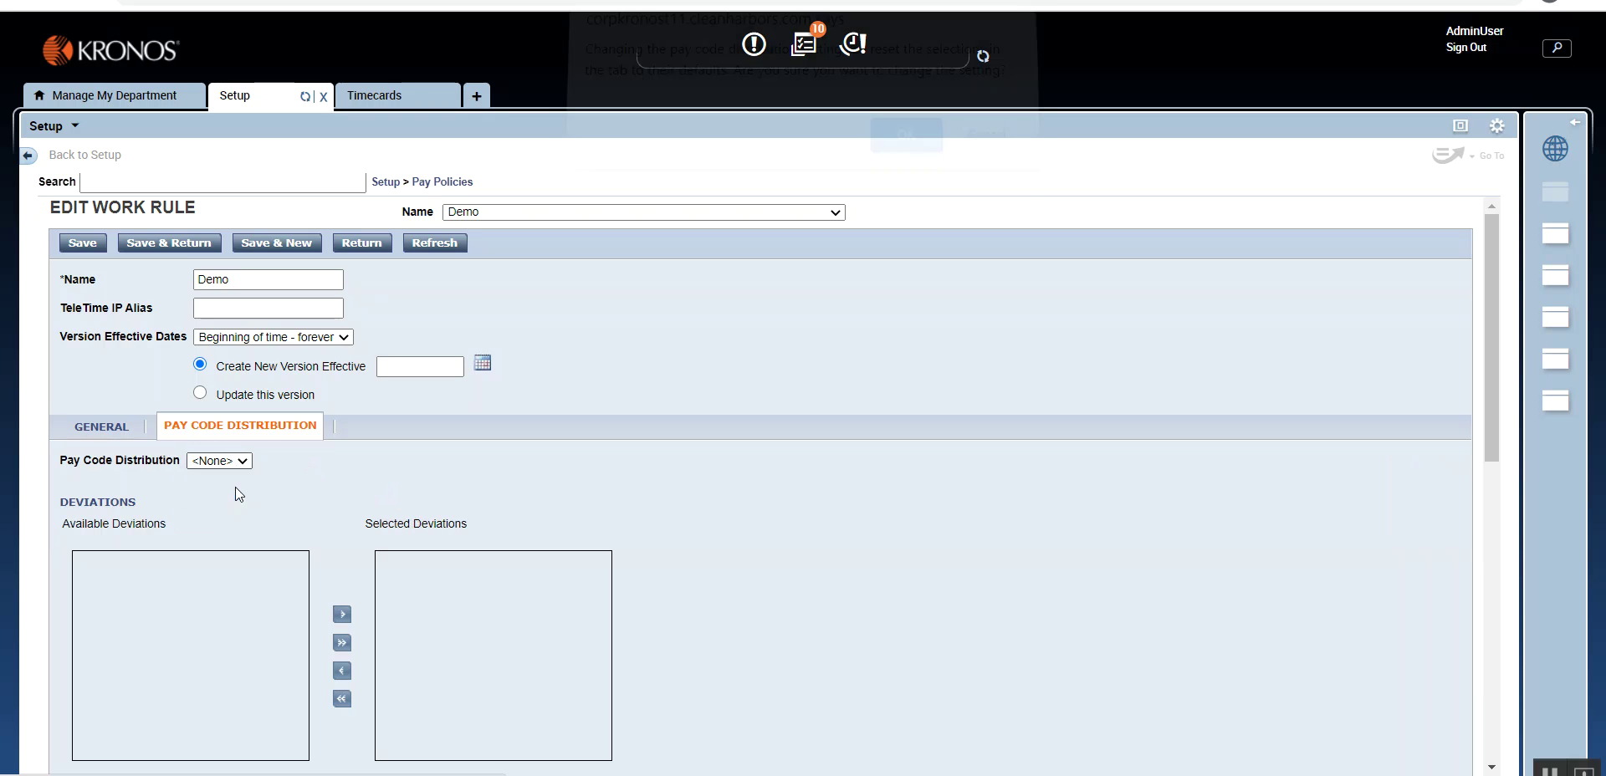
left_click(892, 147)
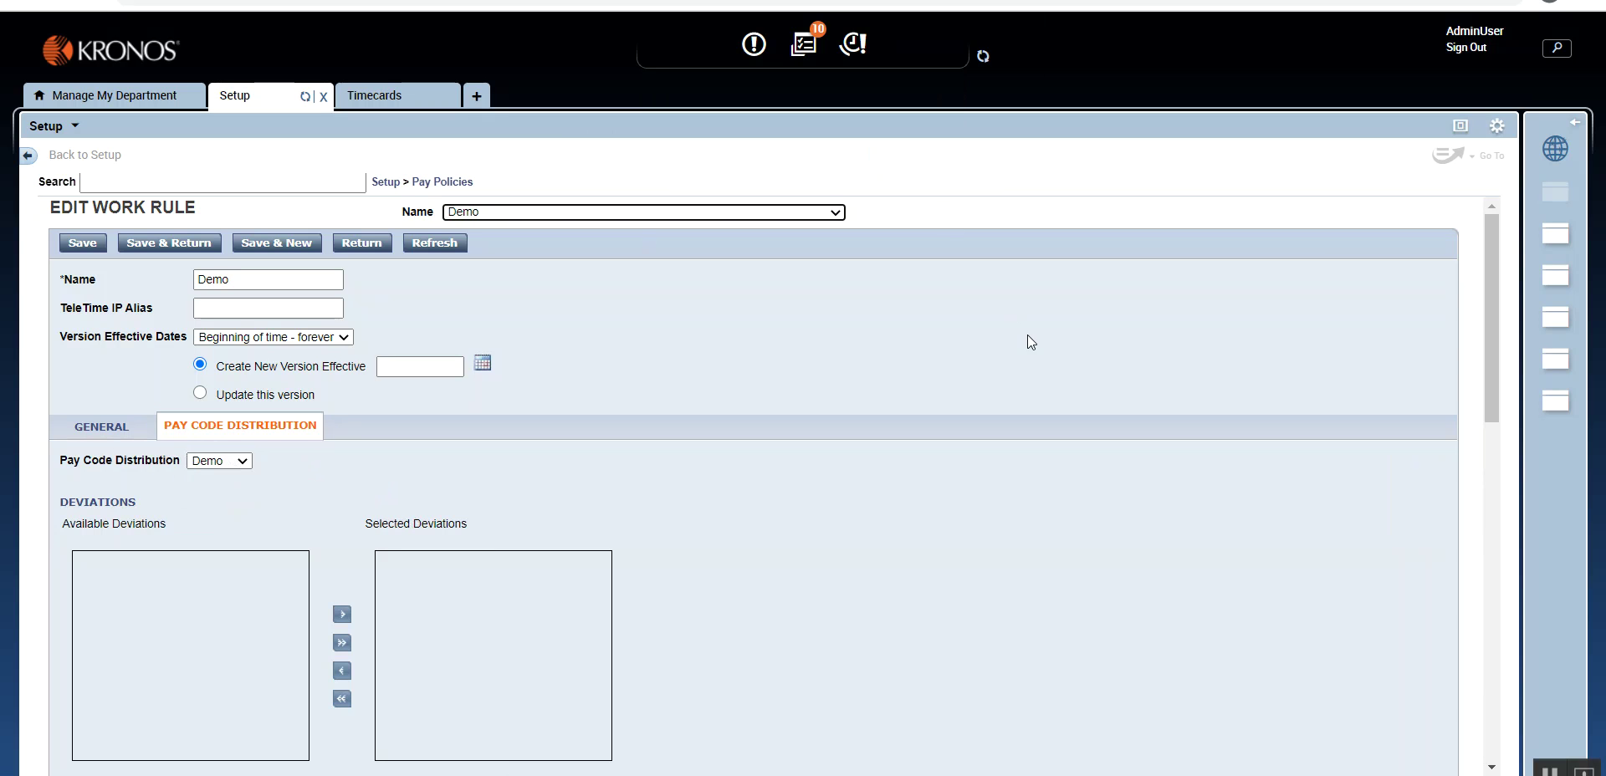
Step: Add Unscheduled to the Demo work rule's selected deviations and choose to update the current version
mouse_move(1486, 391)
left_mouse_down()
mouse_move(1534, 728)
mouse_move(1473, 389)
left_mouse_up()
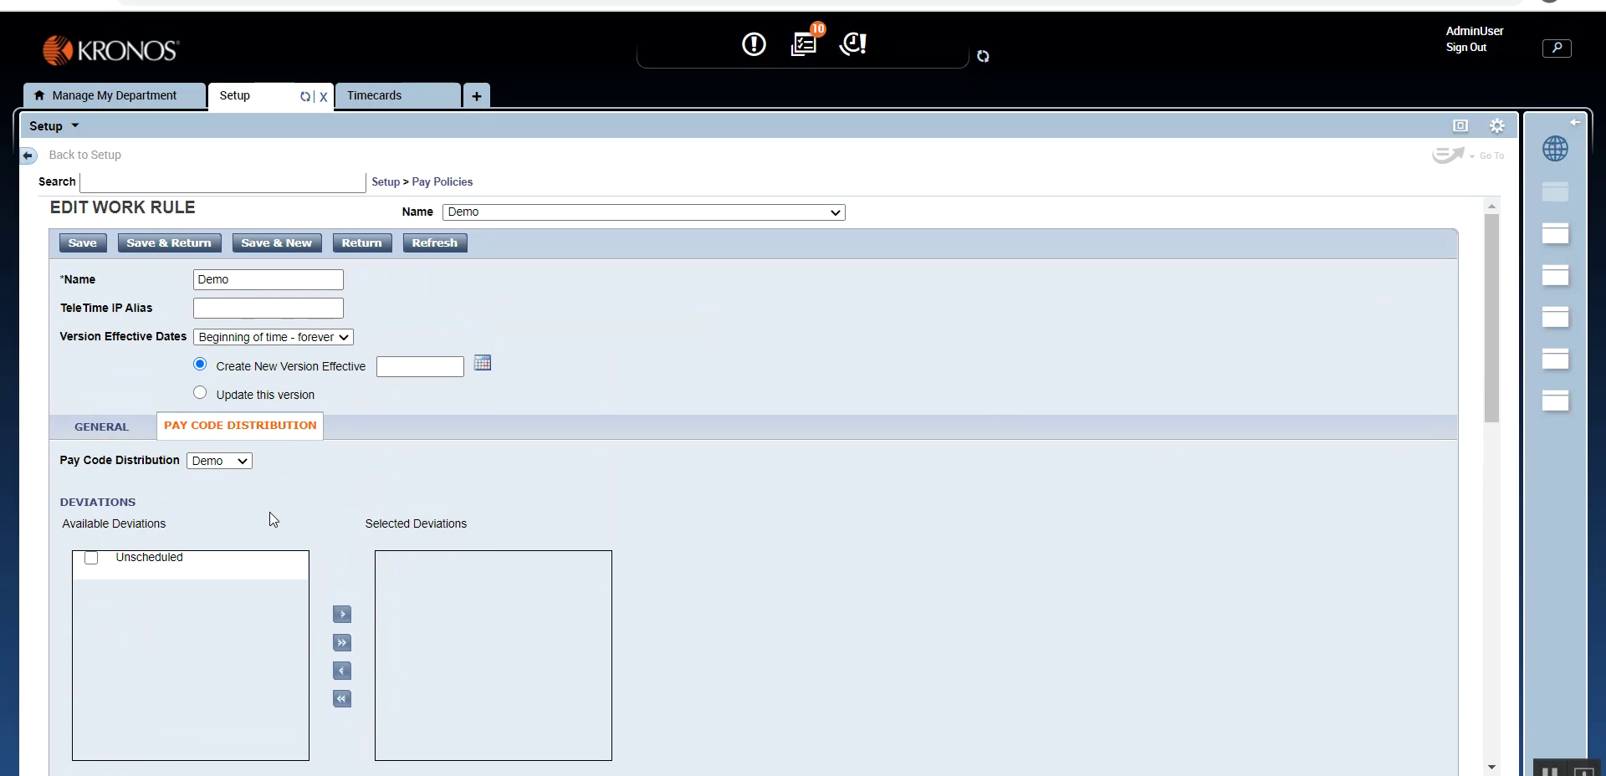
left_click(92, 558)
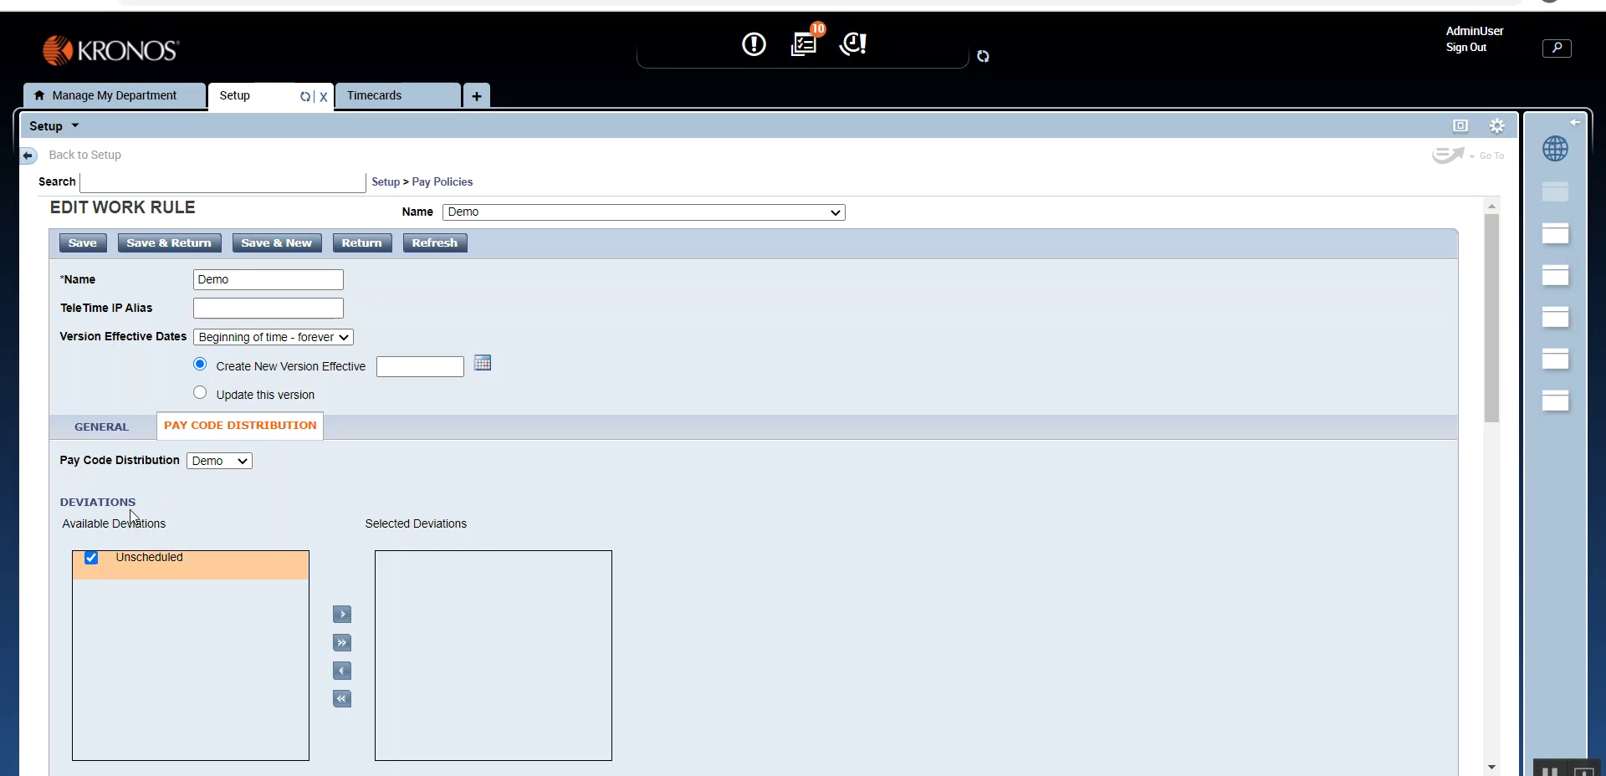
left_click(340, 615)
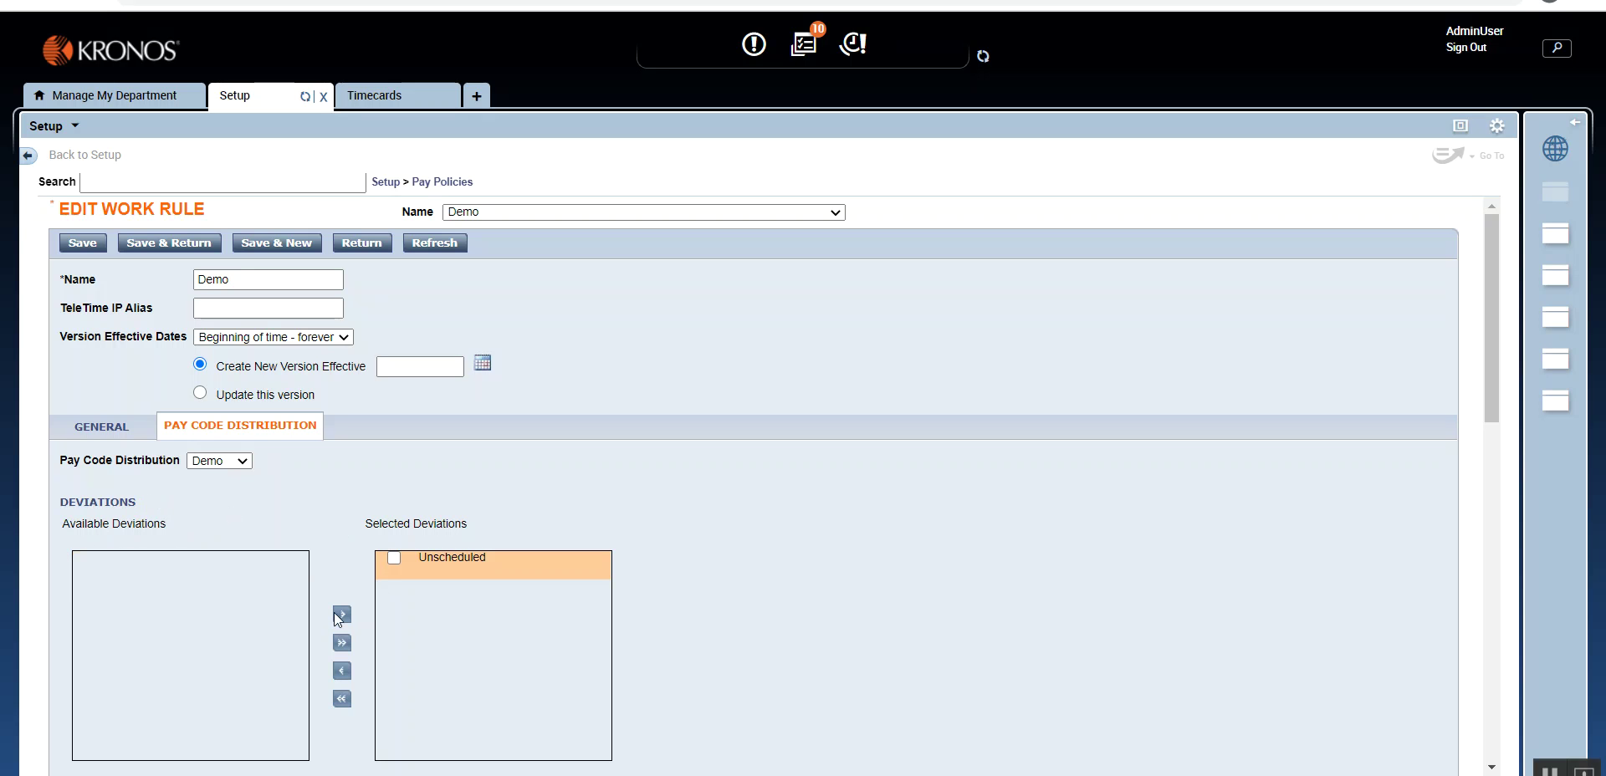
left_click(201, 394)
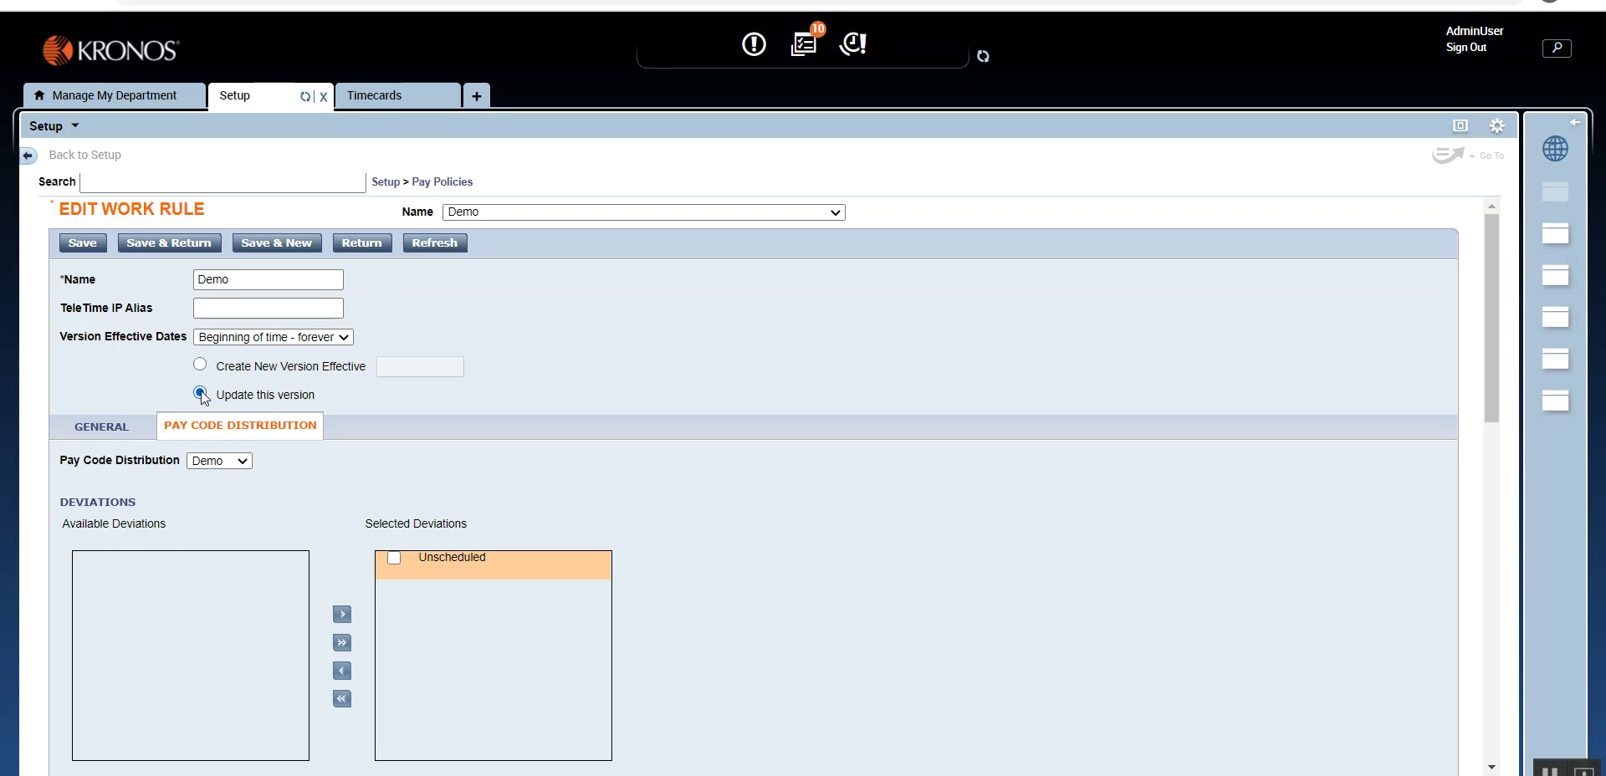
Step: Save the updated Demo work rule
left_click(82, 243)
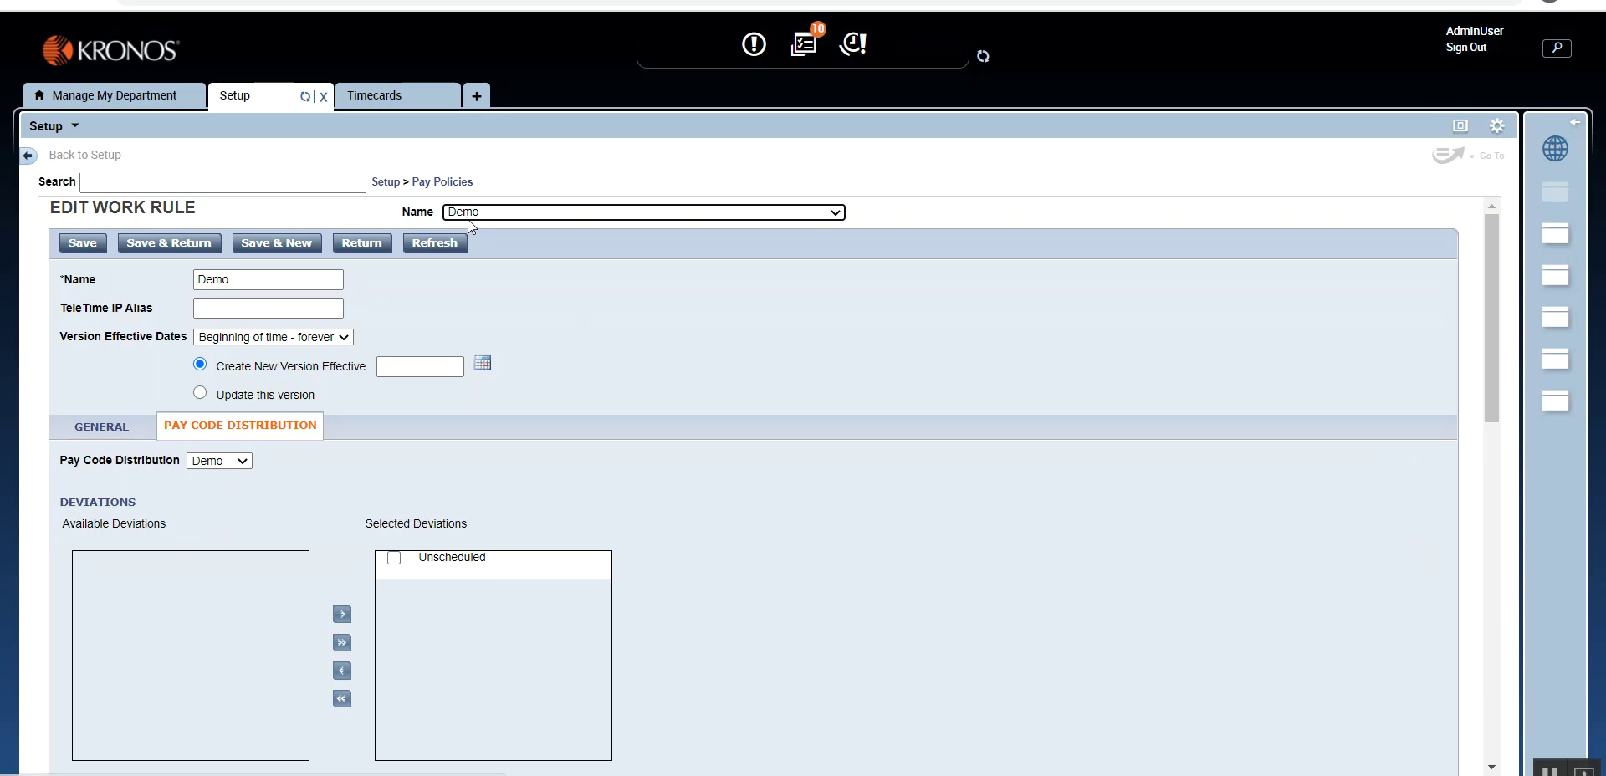
Step: Review the schedule deviation rules and the list of combination rules in Pay Policies
left_click(442, 184)
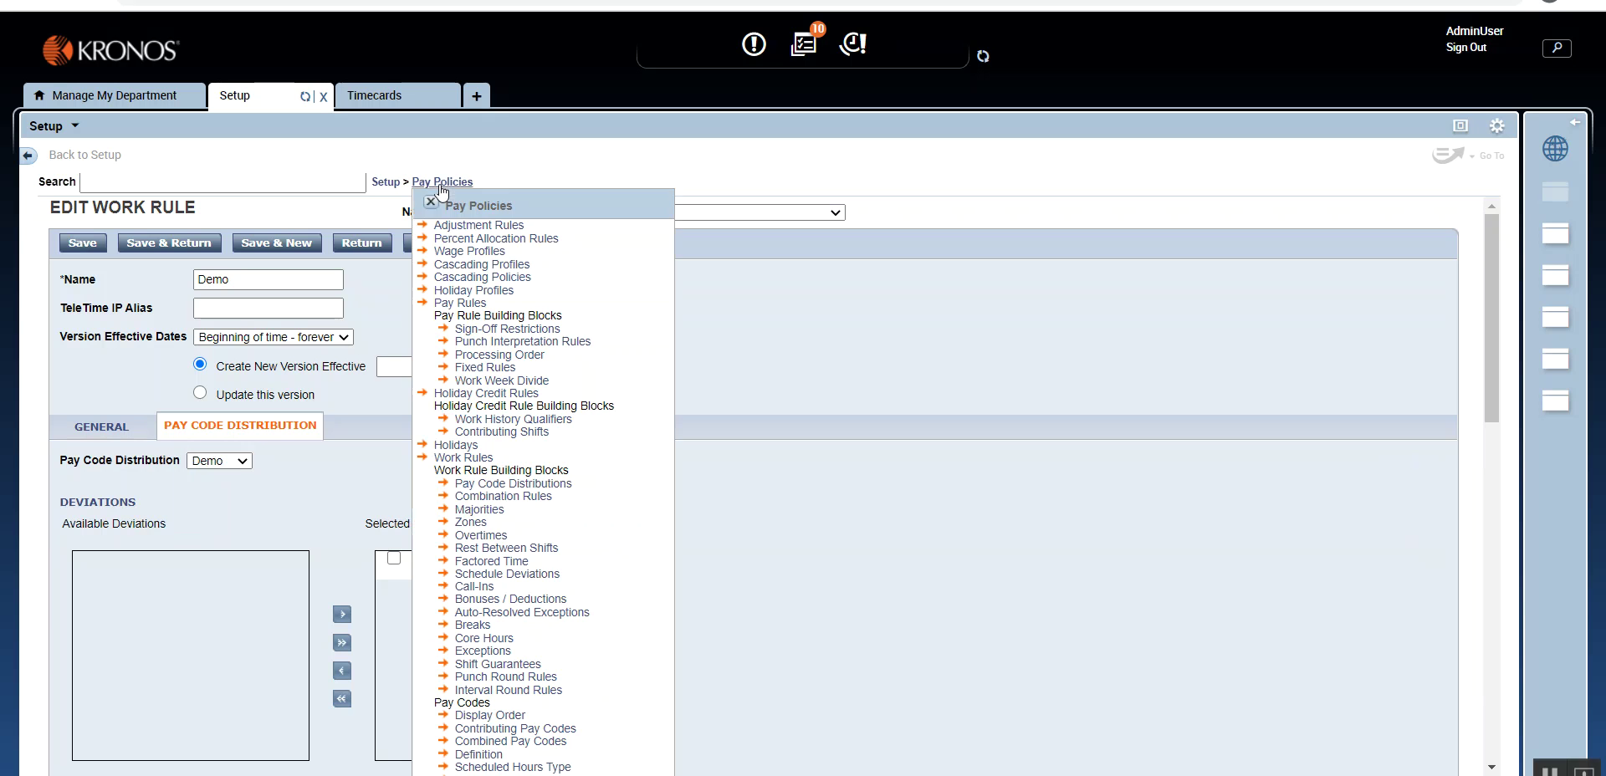
left_click(518, 574)
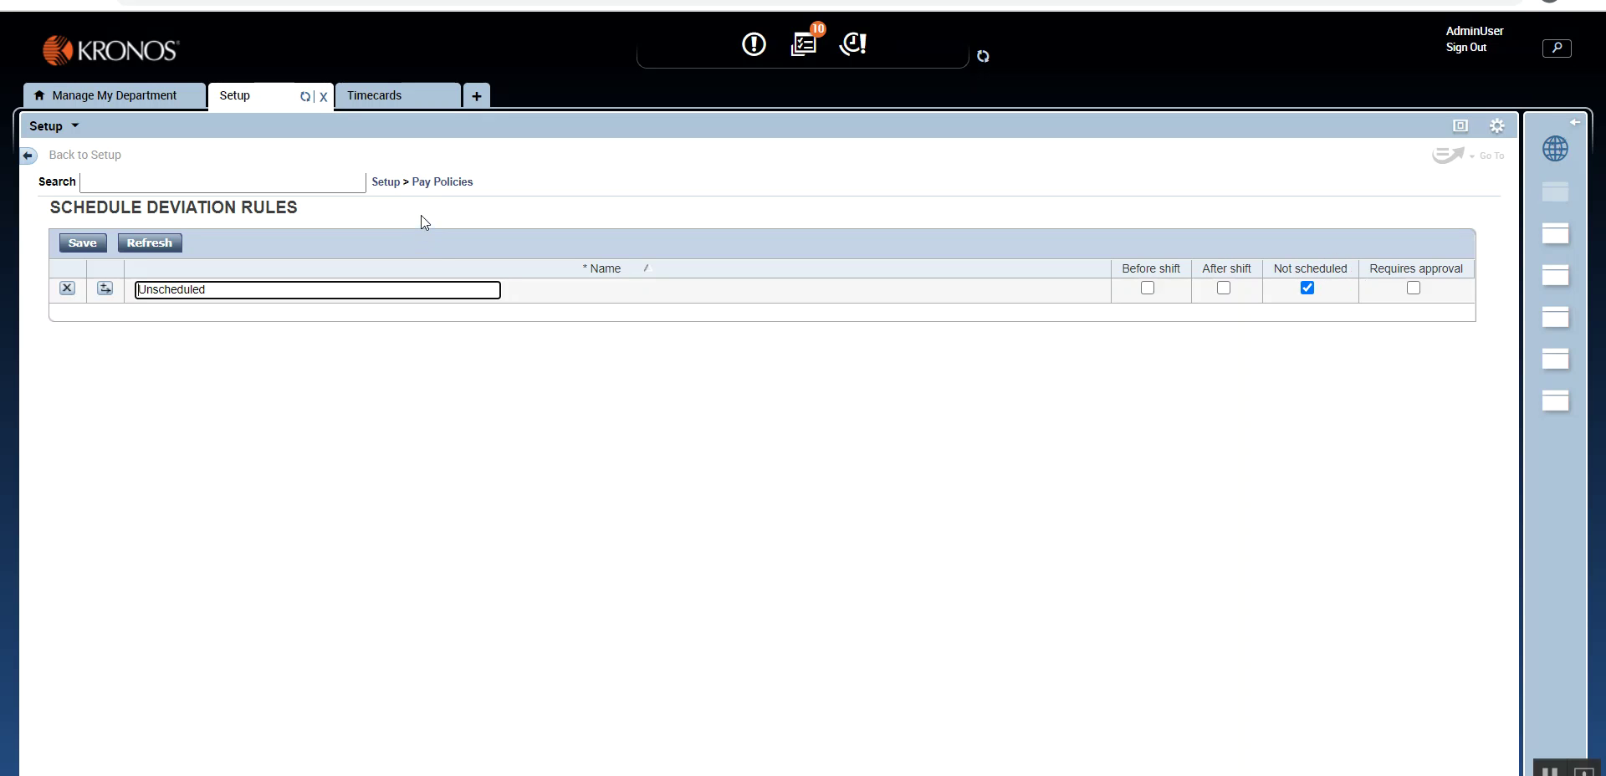
left_click(425, 184)
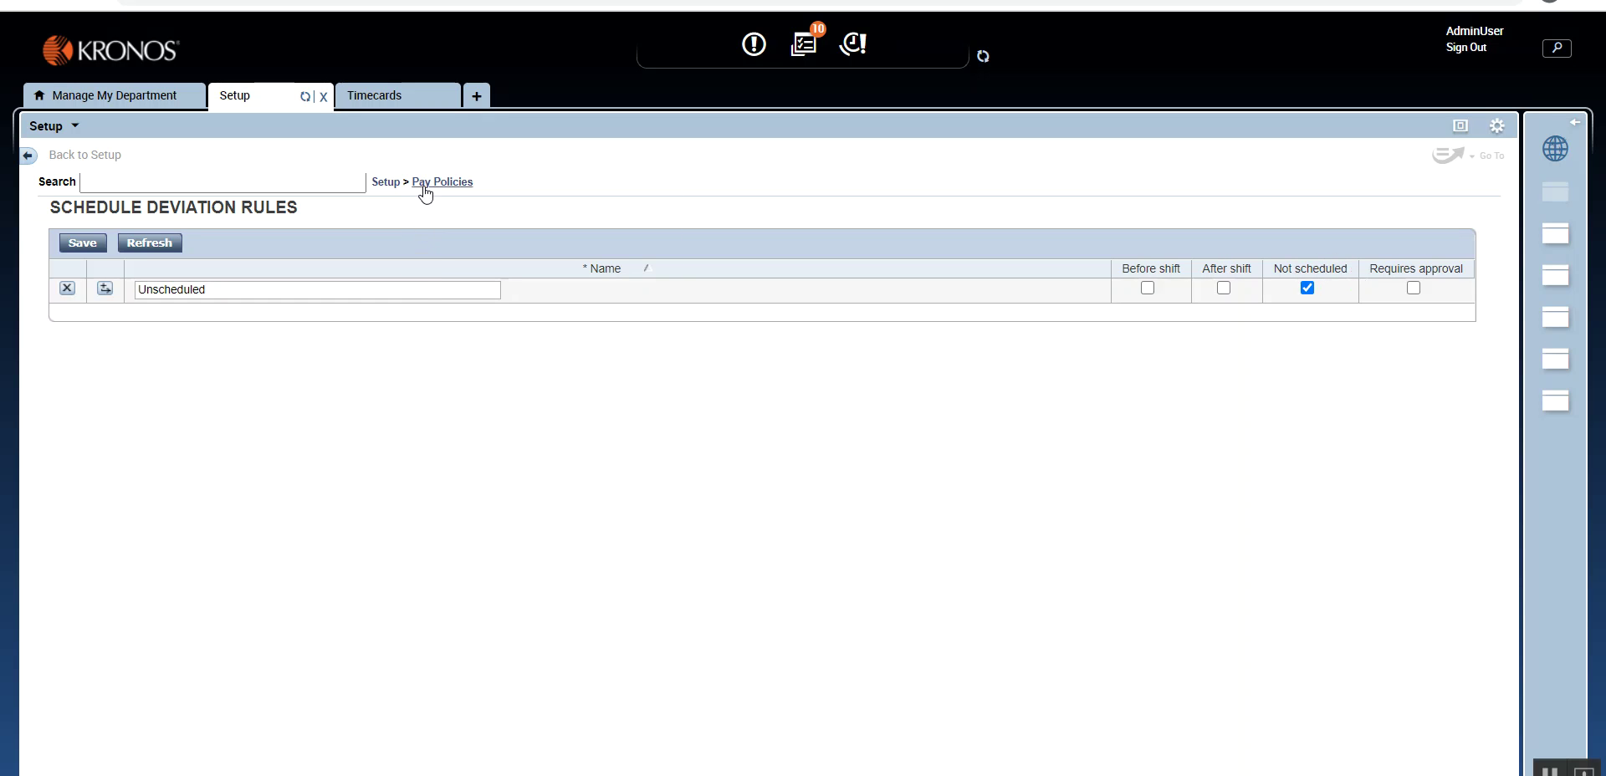
left_click(506, 498)
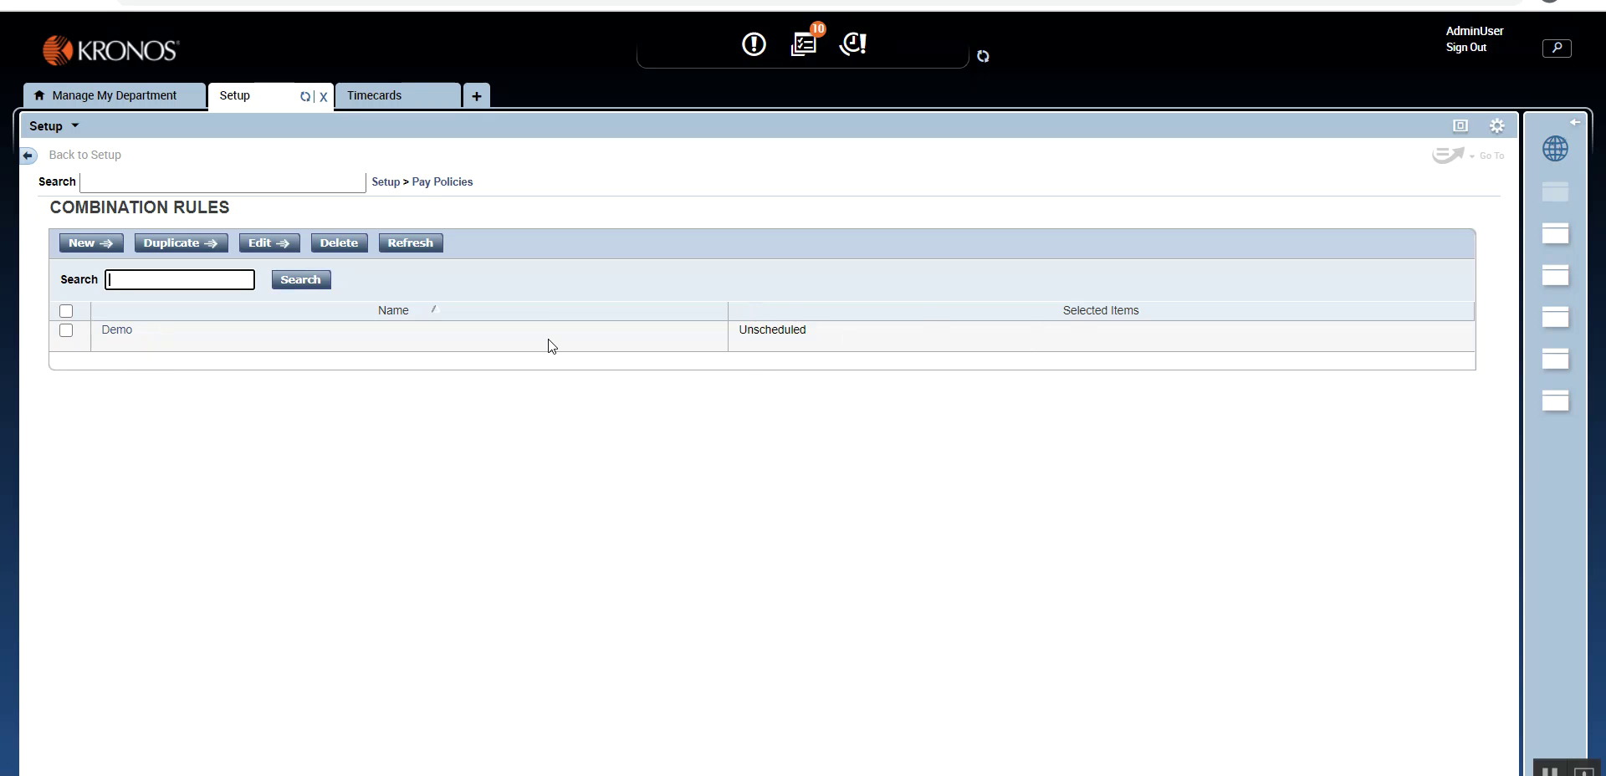
Step: Review the Demo pay code distribution and the pay code distribution settings of the Demo work rule
left_click(442, 183)
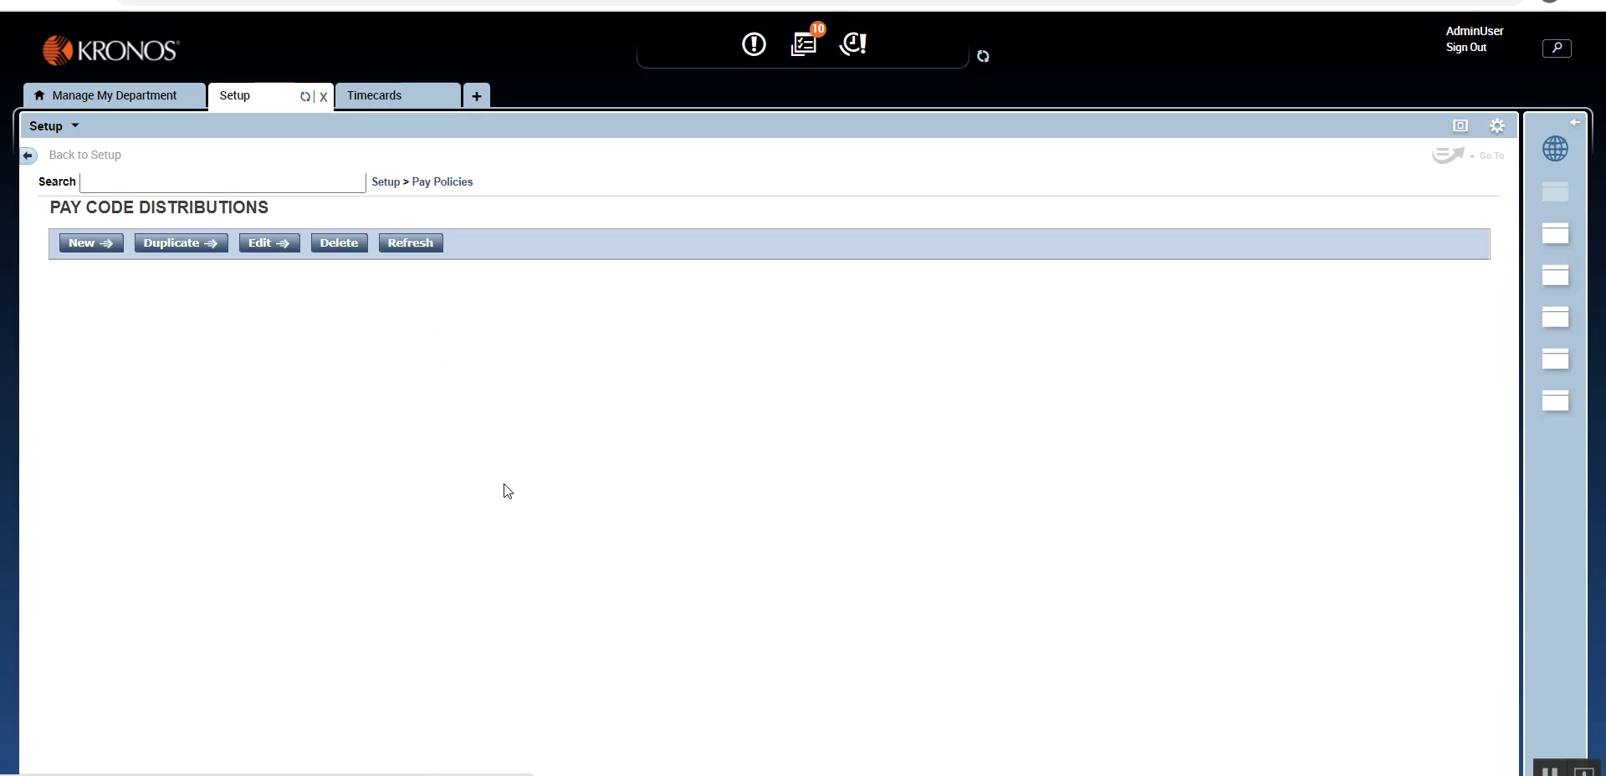
left_click(117, 331)
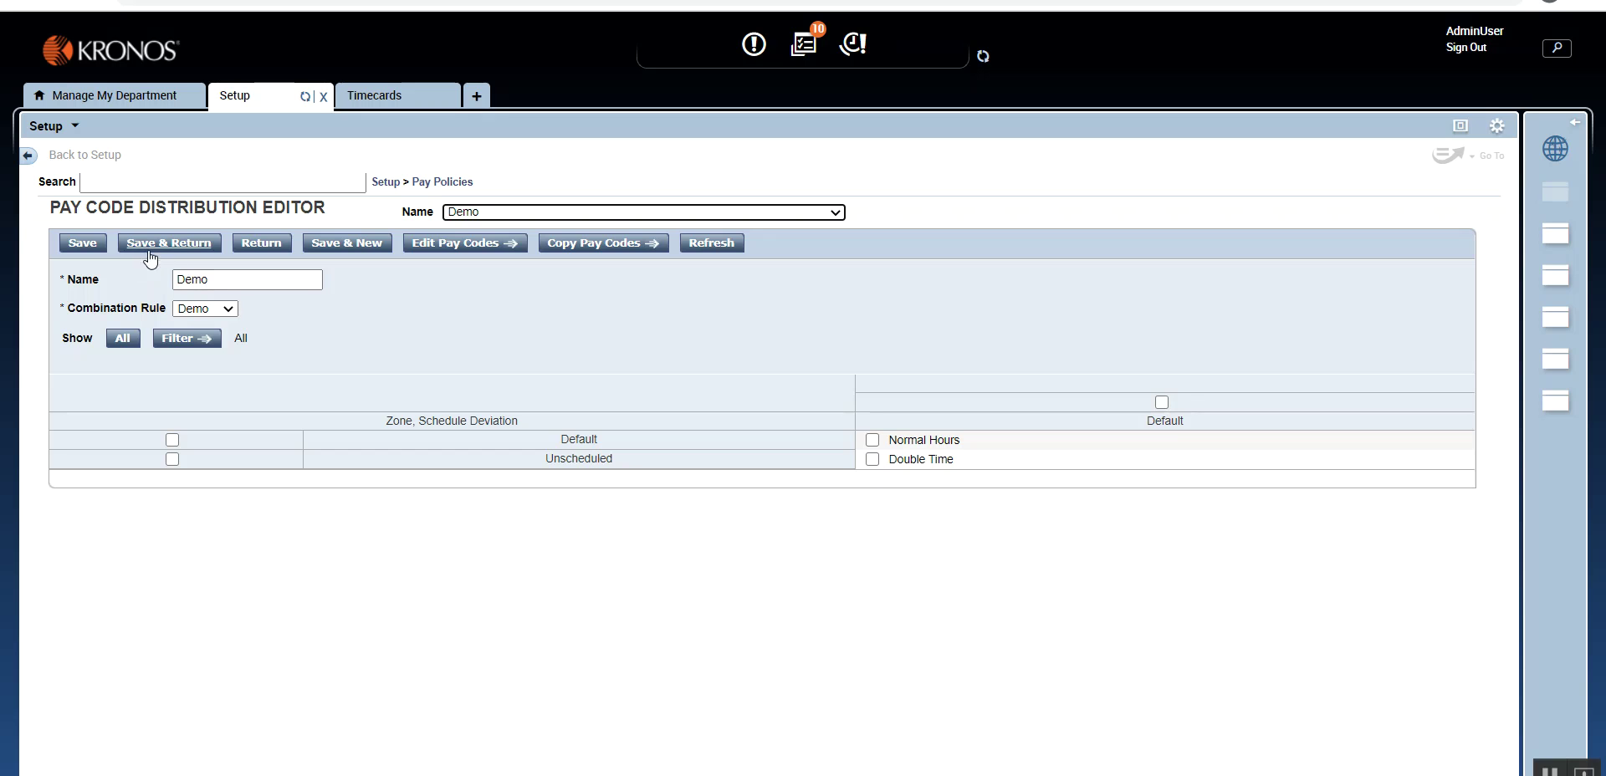
mouse_move(431, 192)
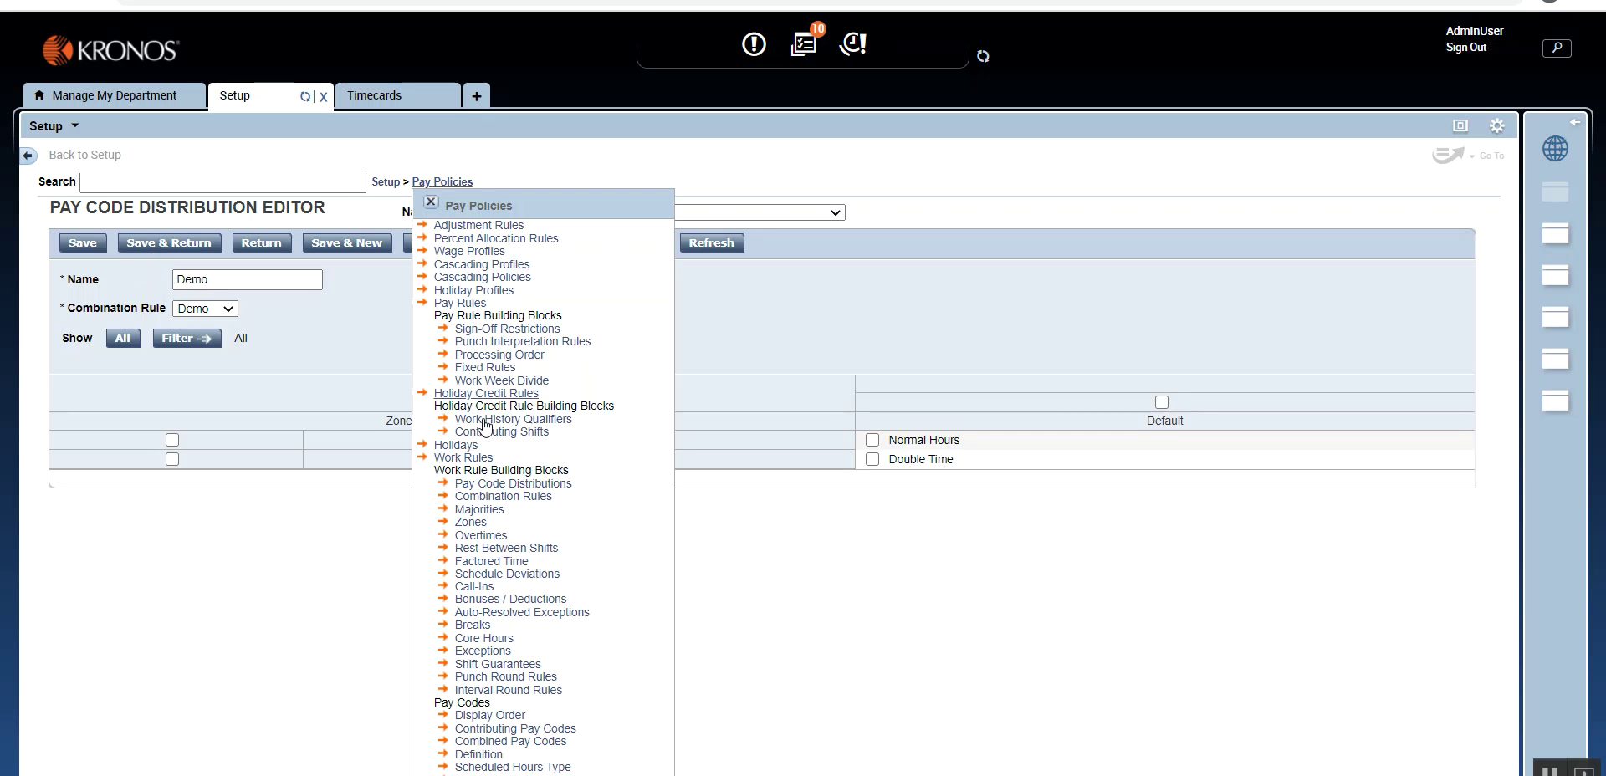
left_click(462, 458)
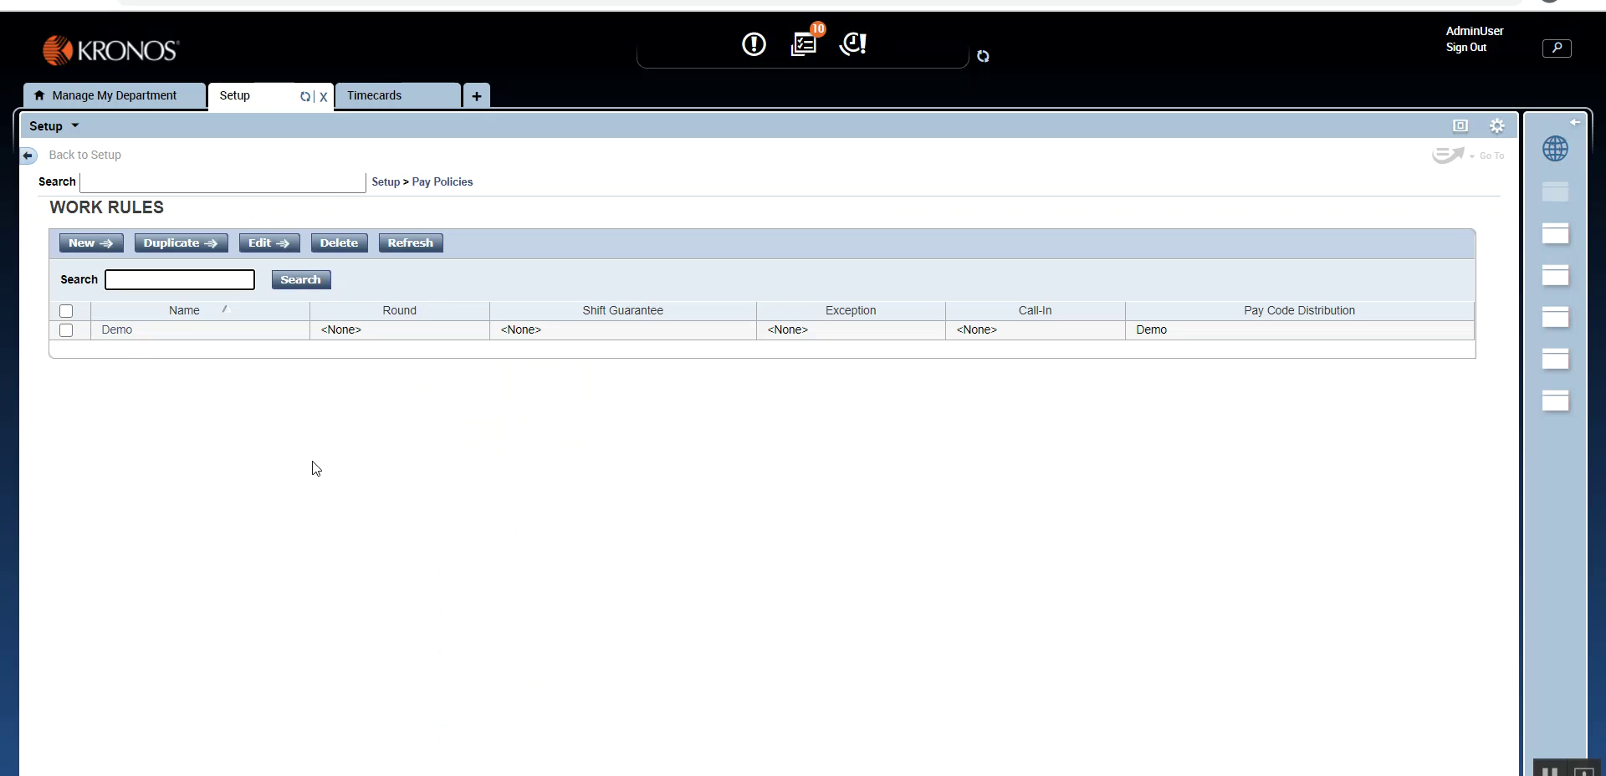
left_click(119, 332)
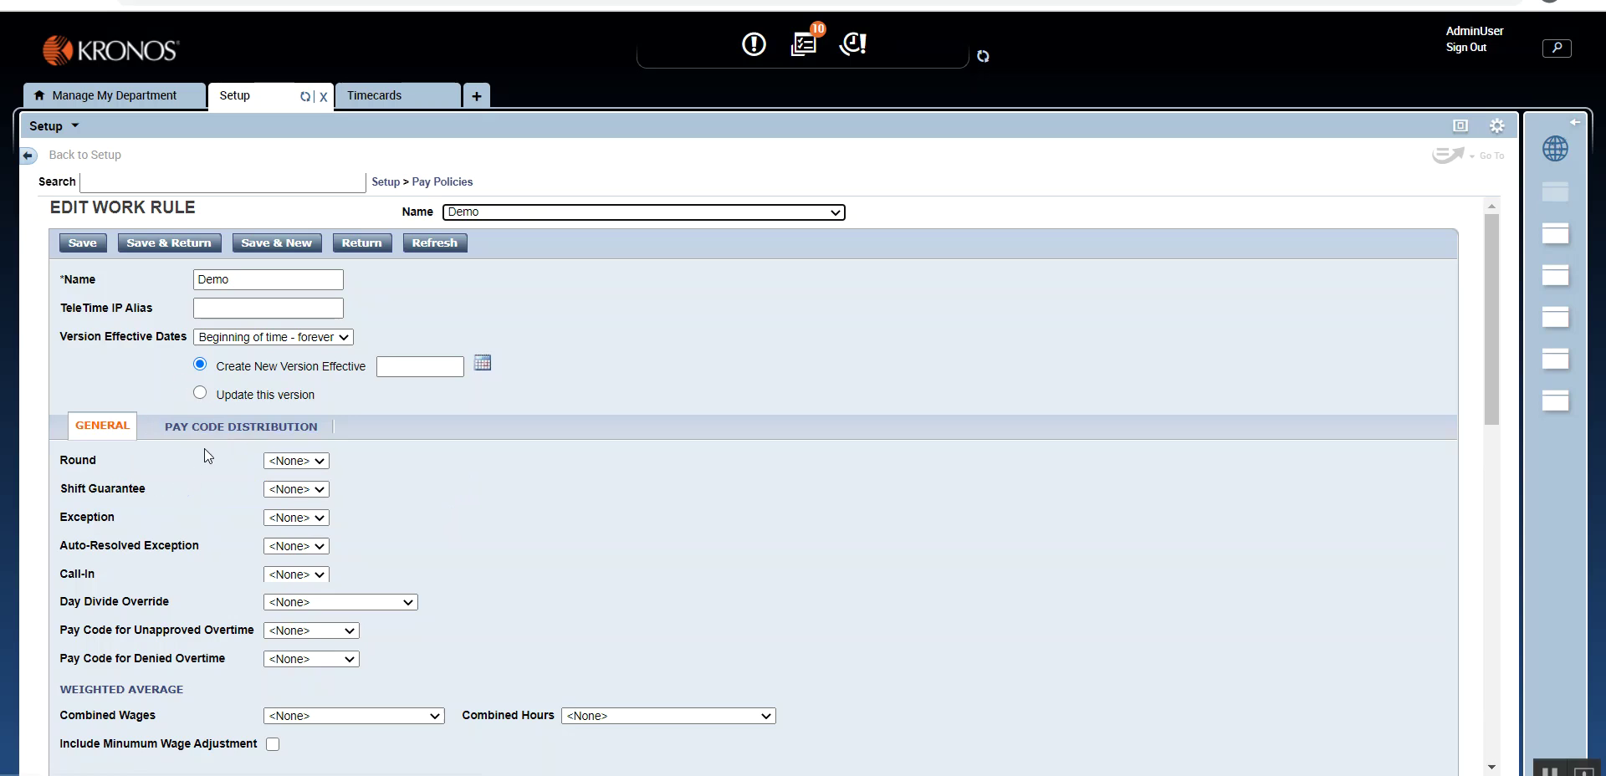
left_click(221, 430)
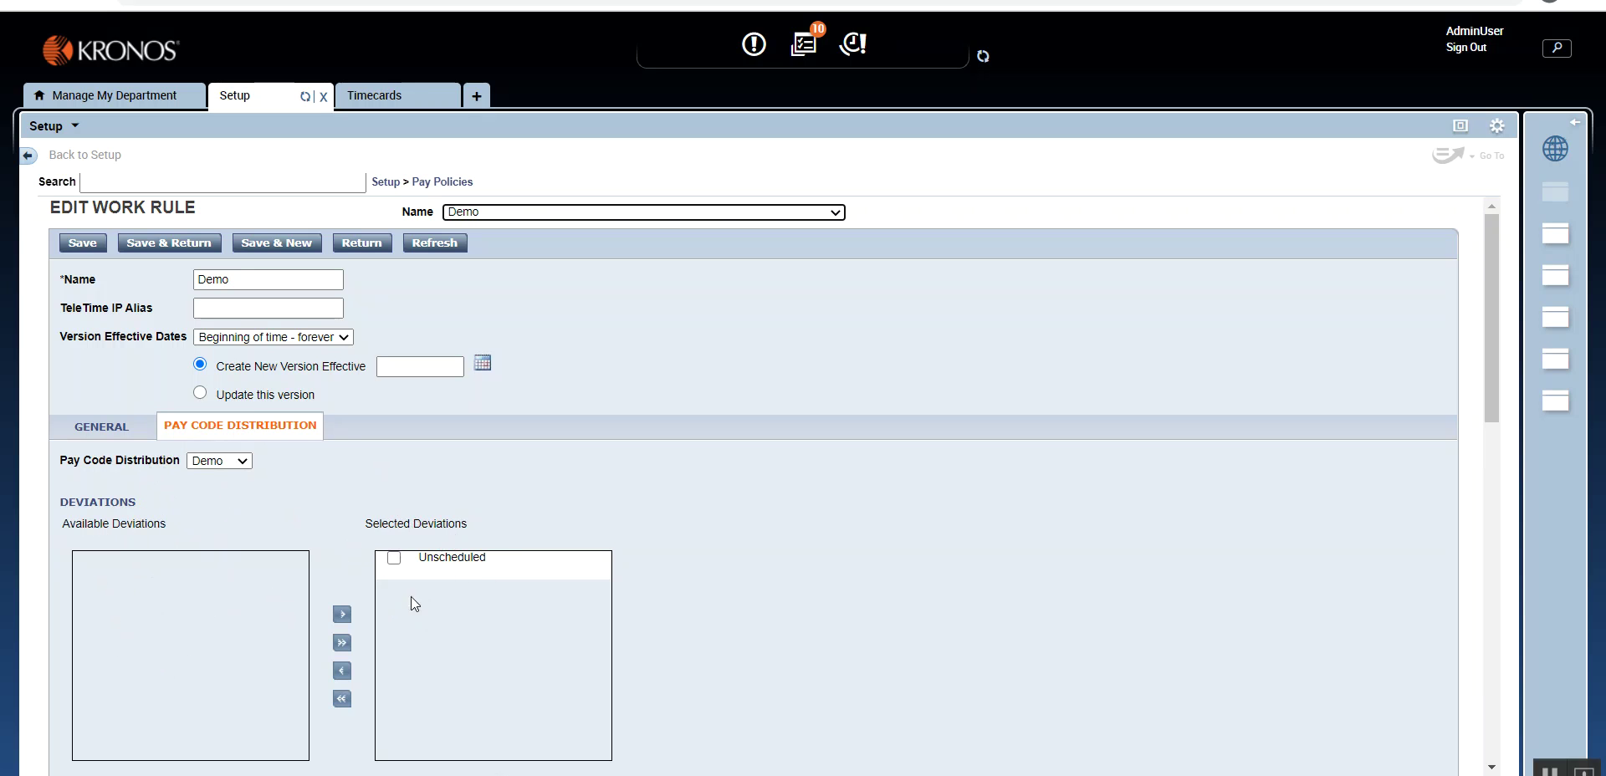
left_click_drag(1495, 336, 1454, 286)
Step: Go back to the demo employee's timecard and refresh it, discarding the unsaved punches on Mon 12/14
left_click(391, 99)
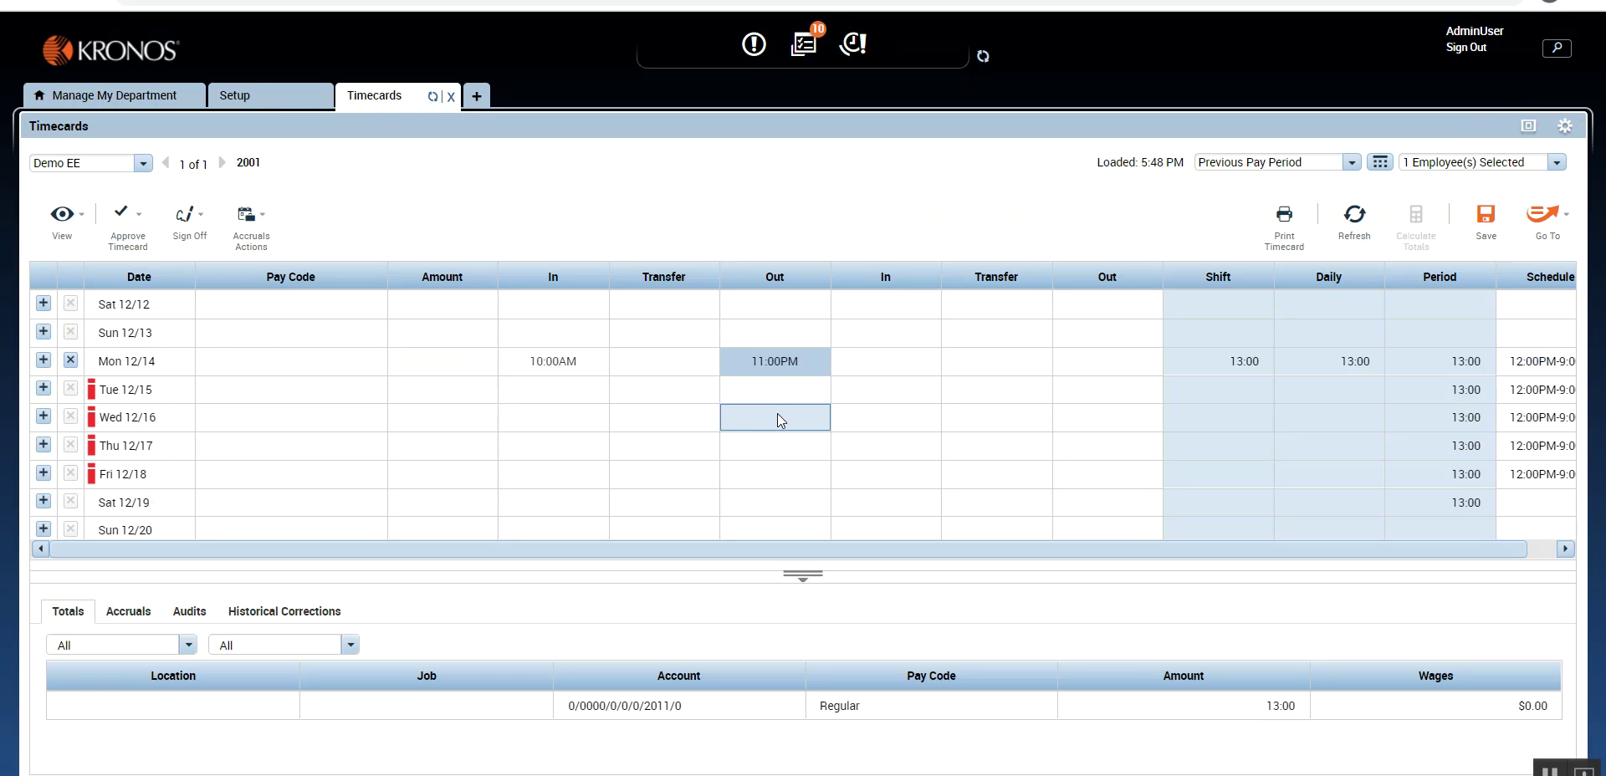
left_click(1356, 219)
left_click(940, 616)
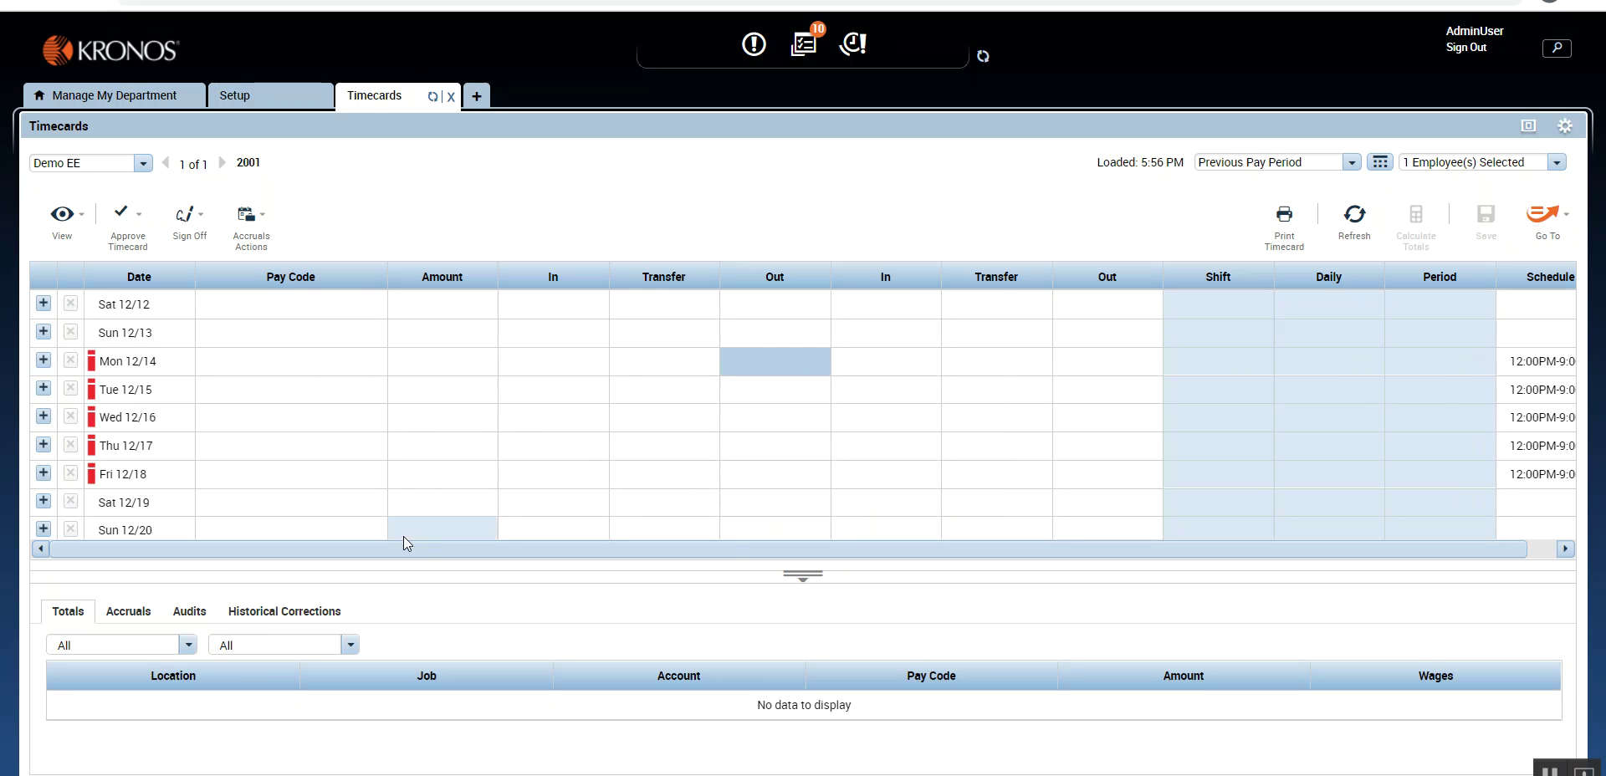
Step: Enter a 9:00AM in punch and a 2:00PM out punch on Sat 12/19 and calculate the totals
left_click(571, 505)
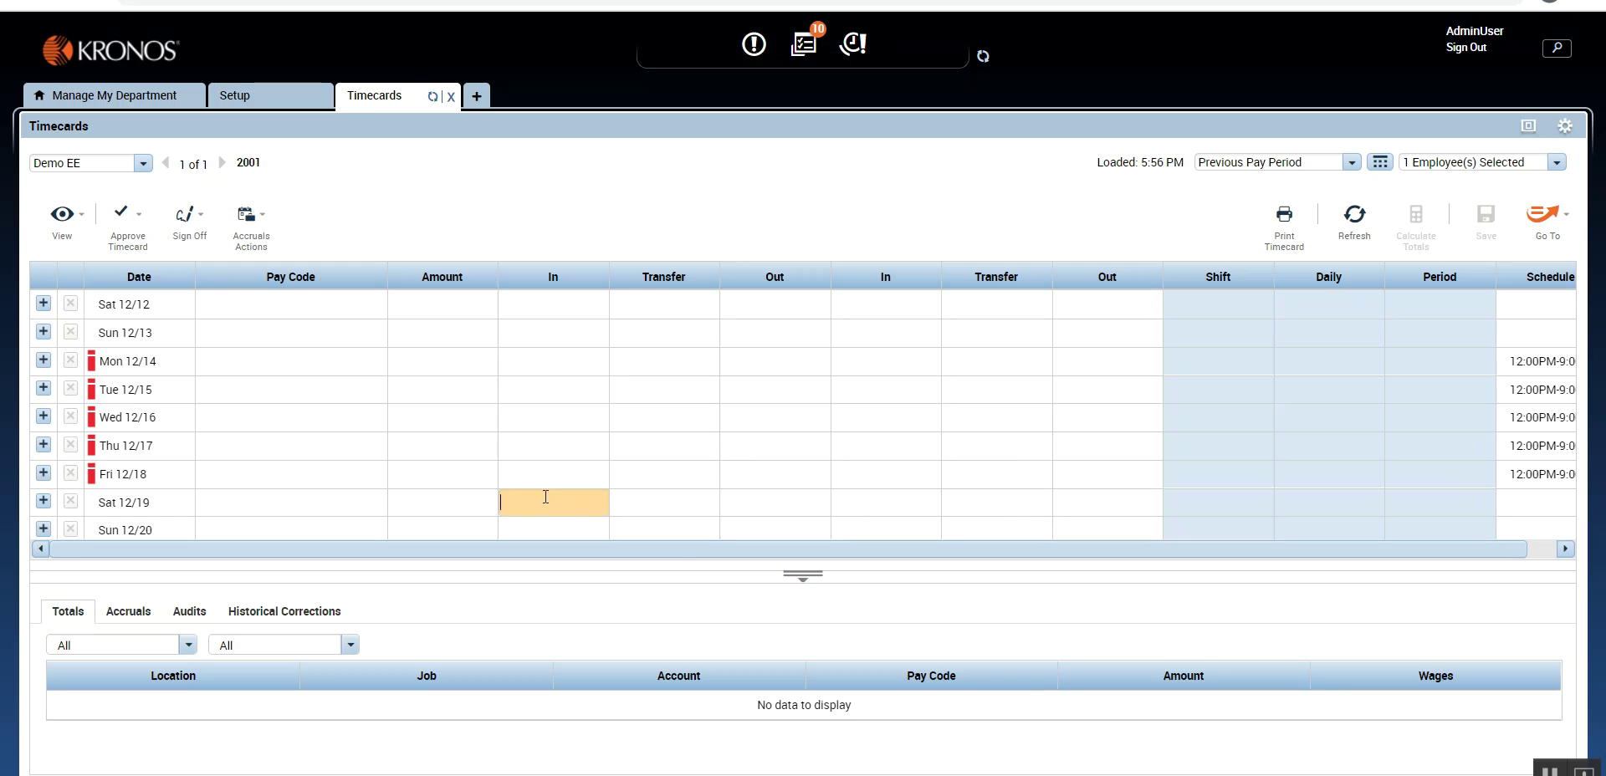
type("9")
left_click(780, 510)
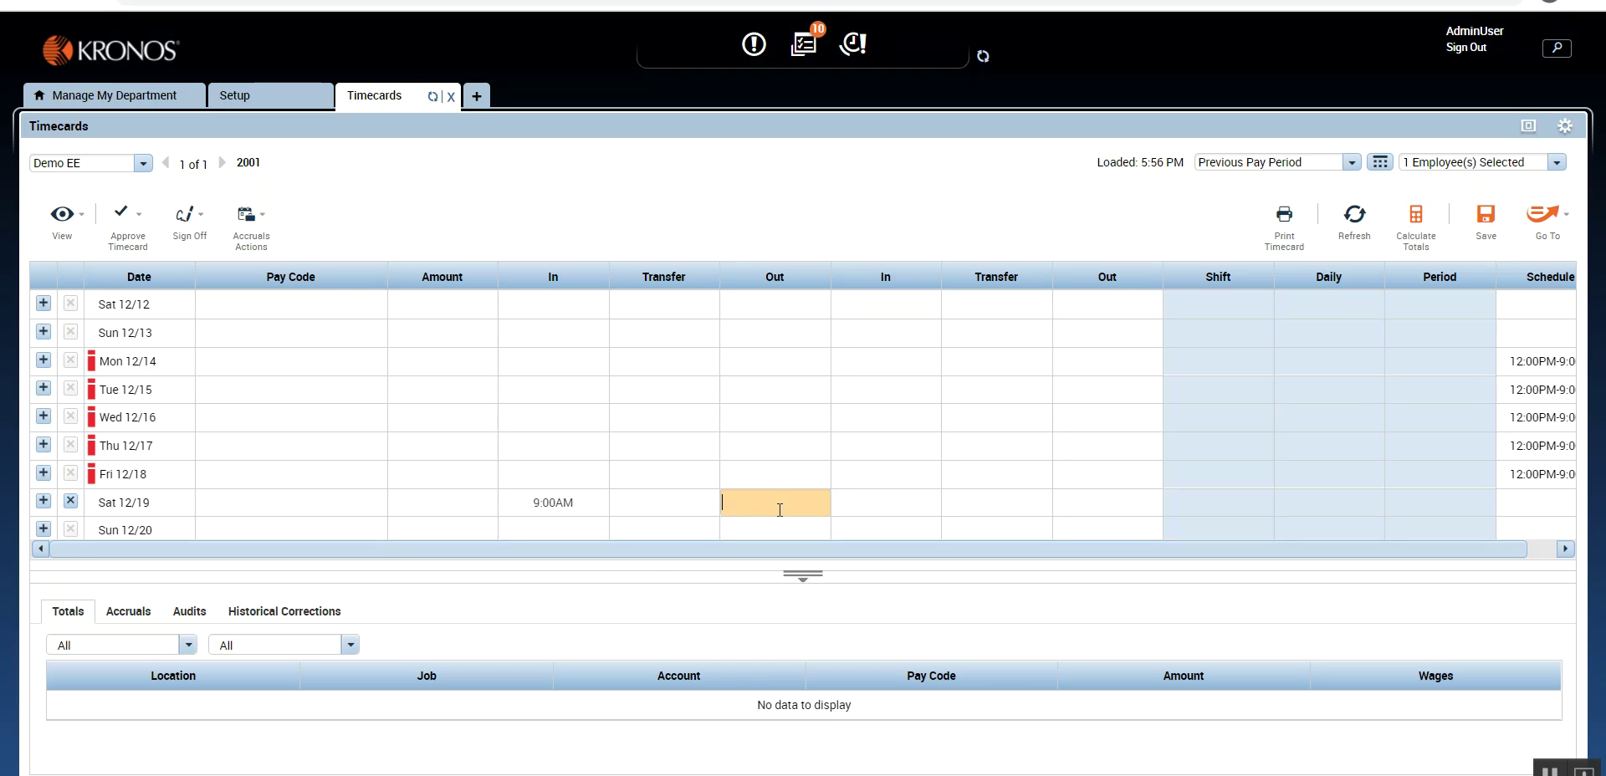
type("14")
left_click(1130, 225)
left_click(1414, 225)
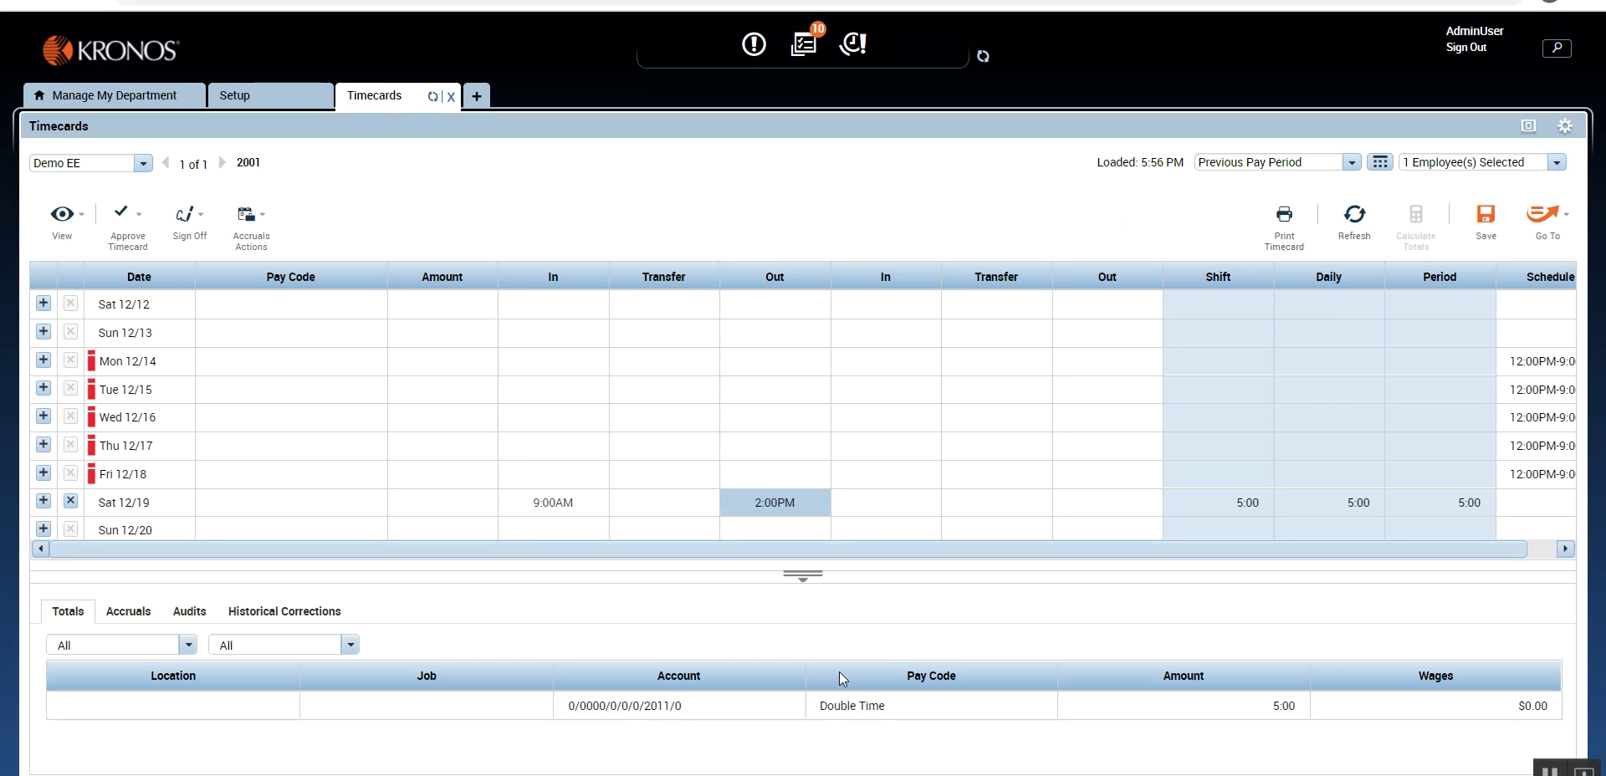